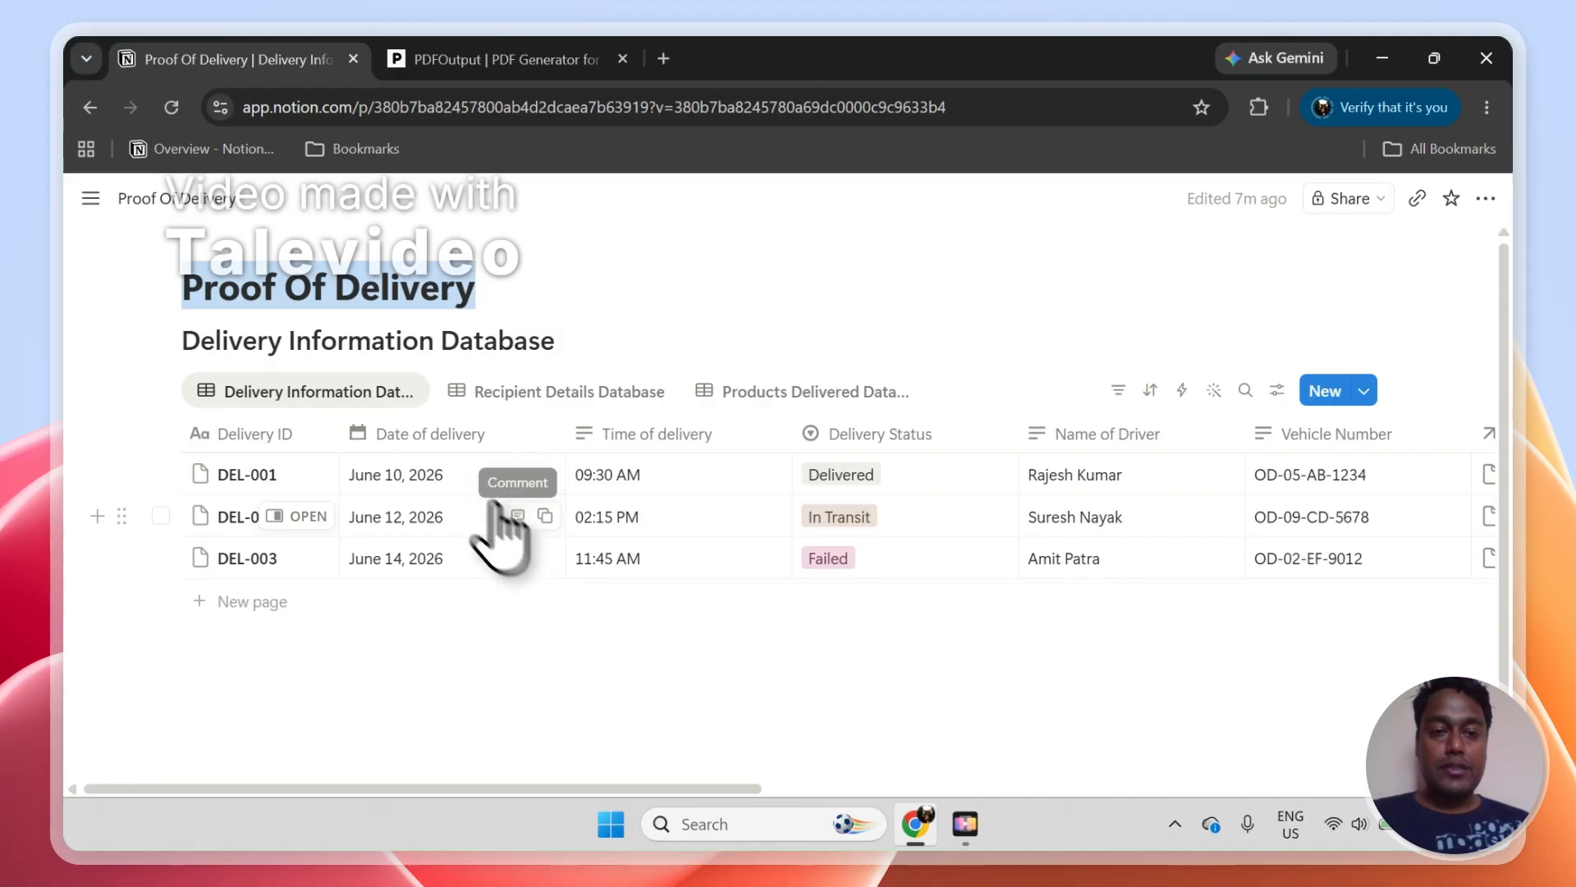
Review the Delivery Information, Recipient Details and Products Delivered databases on the Proof Of Delivery page
{"action": "left_click", "coordinate": [466, 397]}
{"action": "left_click", "coordinate": [743, 391]}
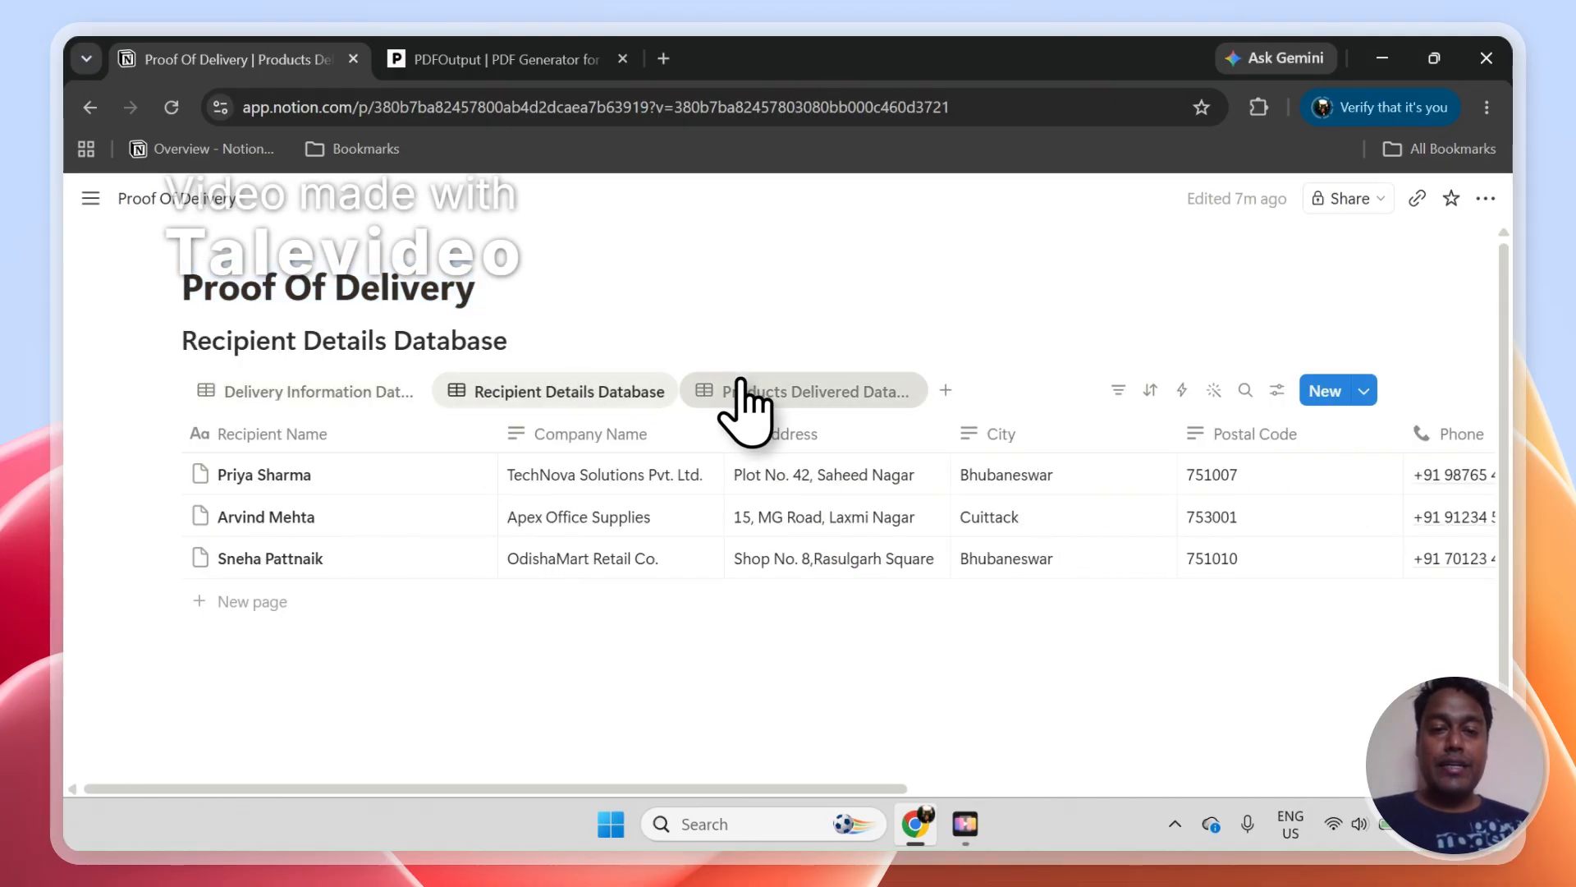
{"action": "left_click", "coordinate": [341, 398]}
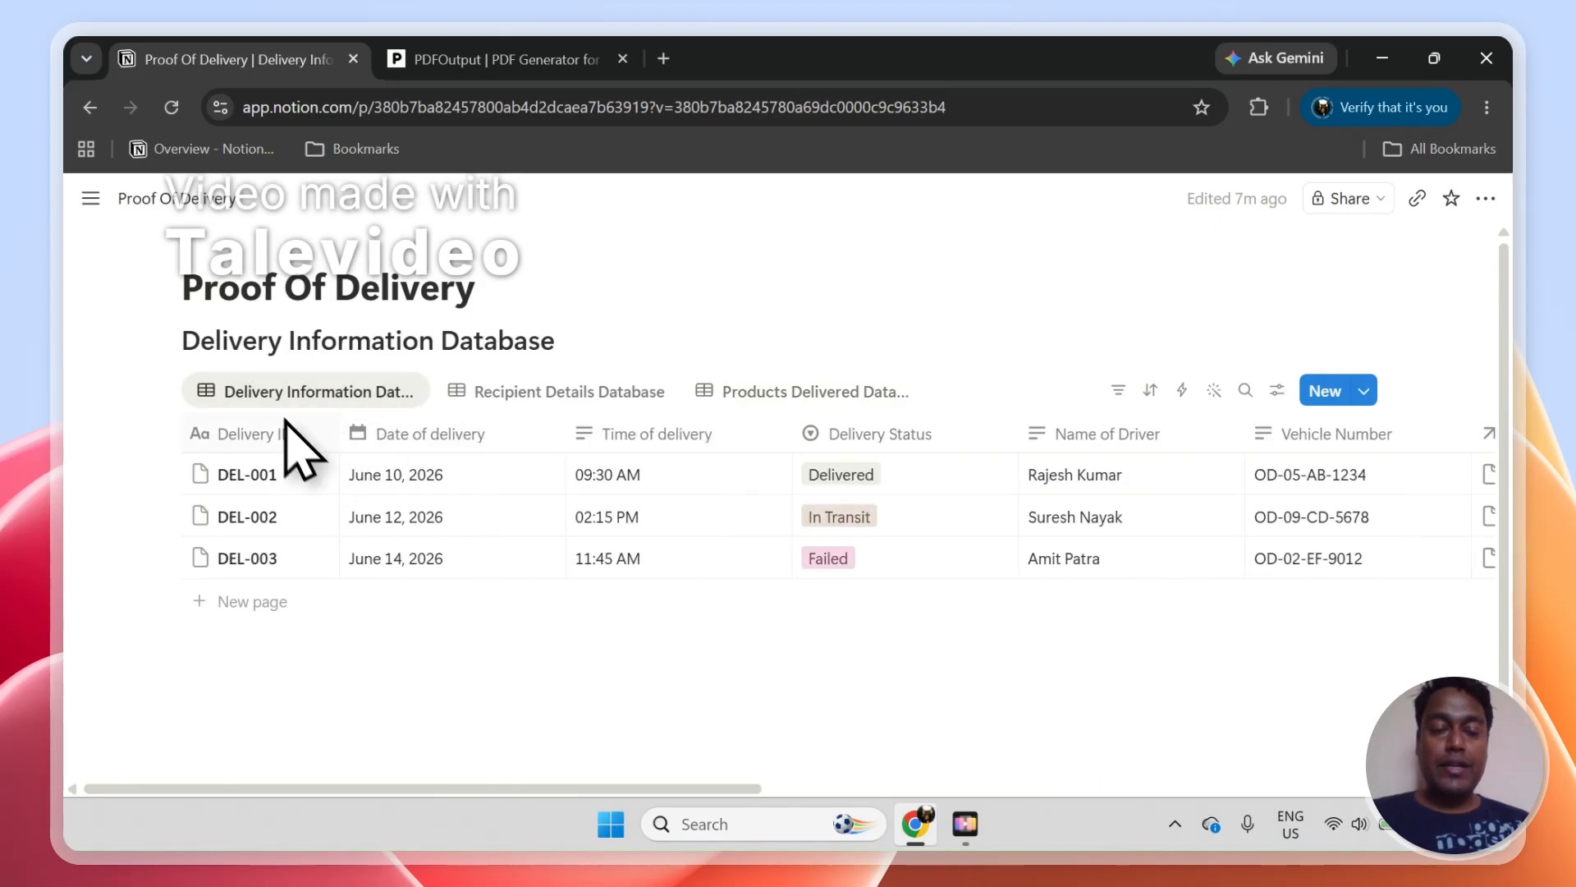
{"action": "left_click", "coordinate": [537, 391]}
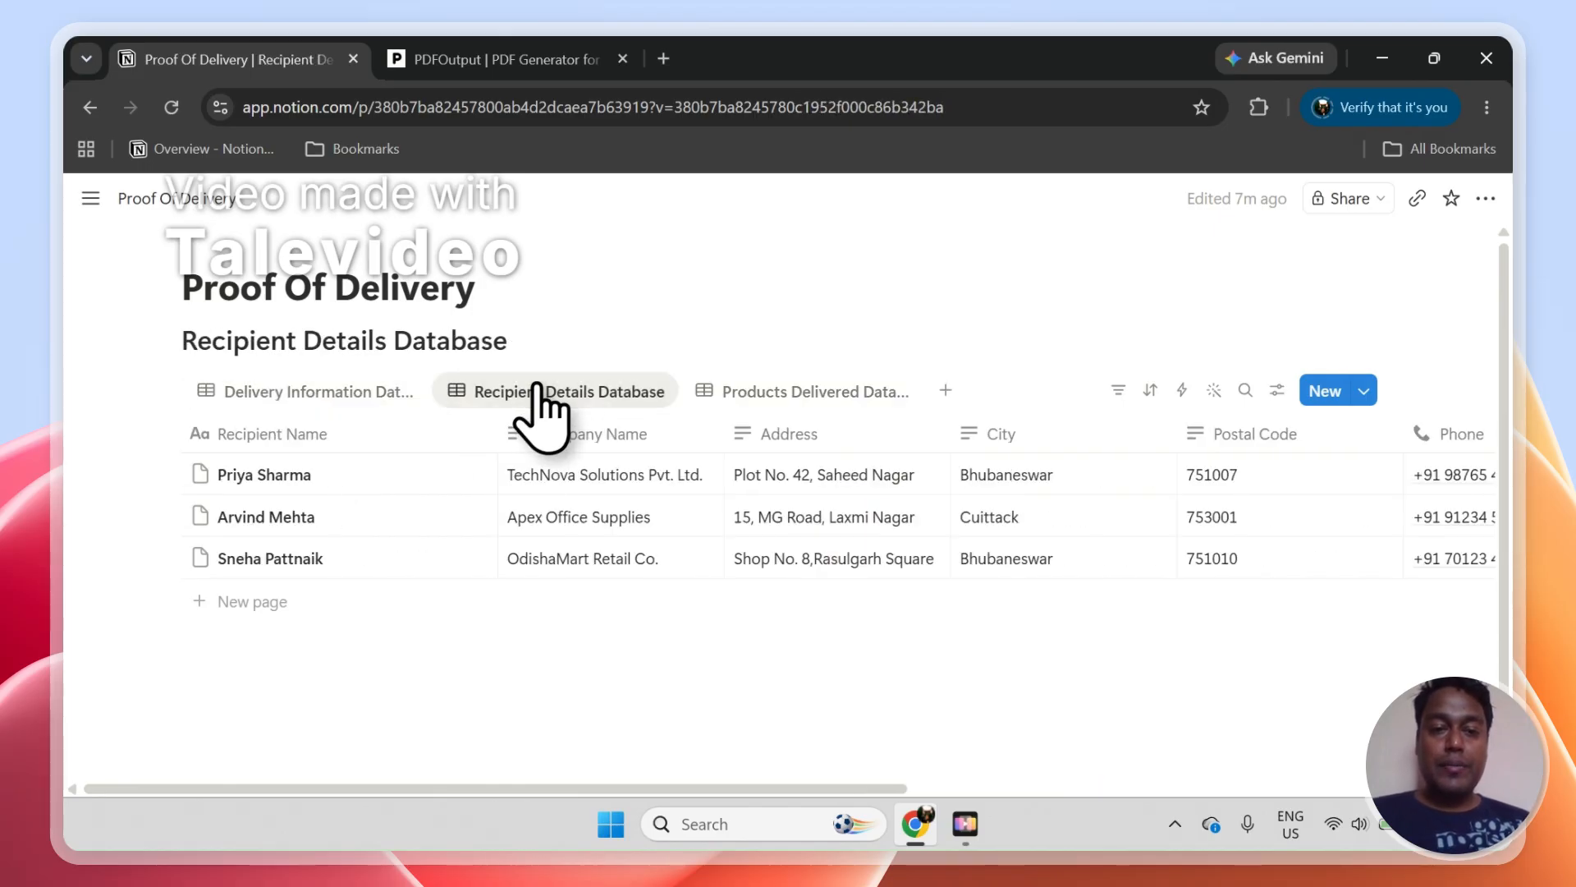
{"action": "left_click", "coordinate": [822, 386]}
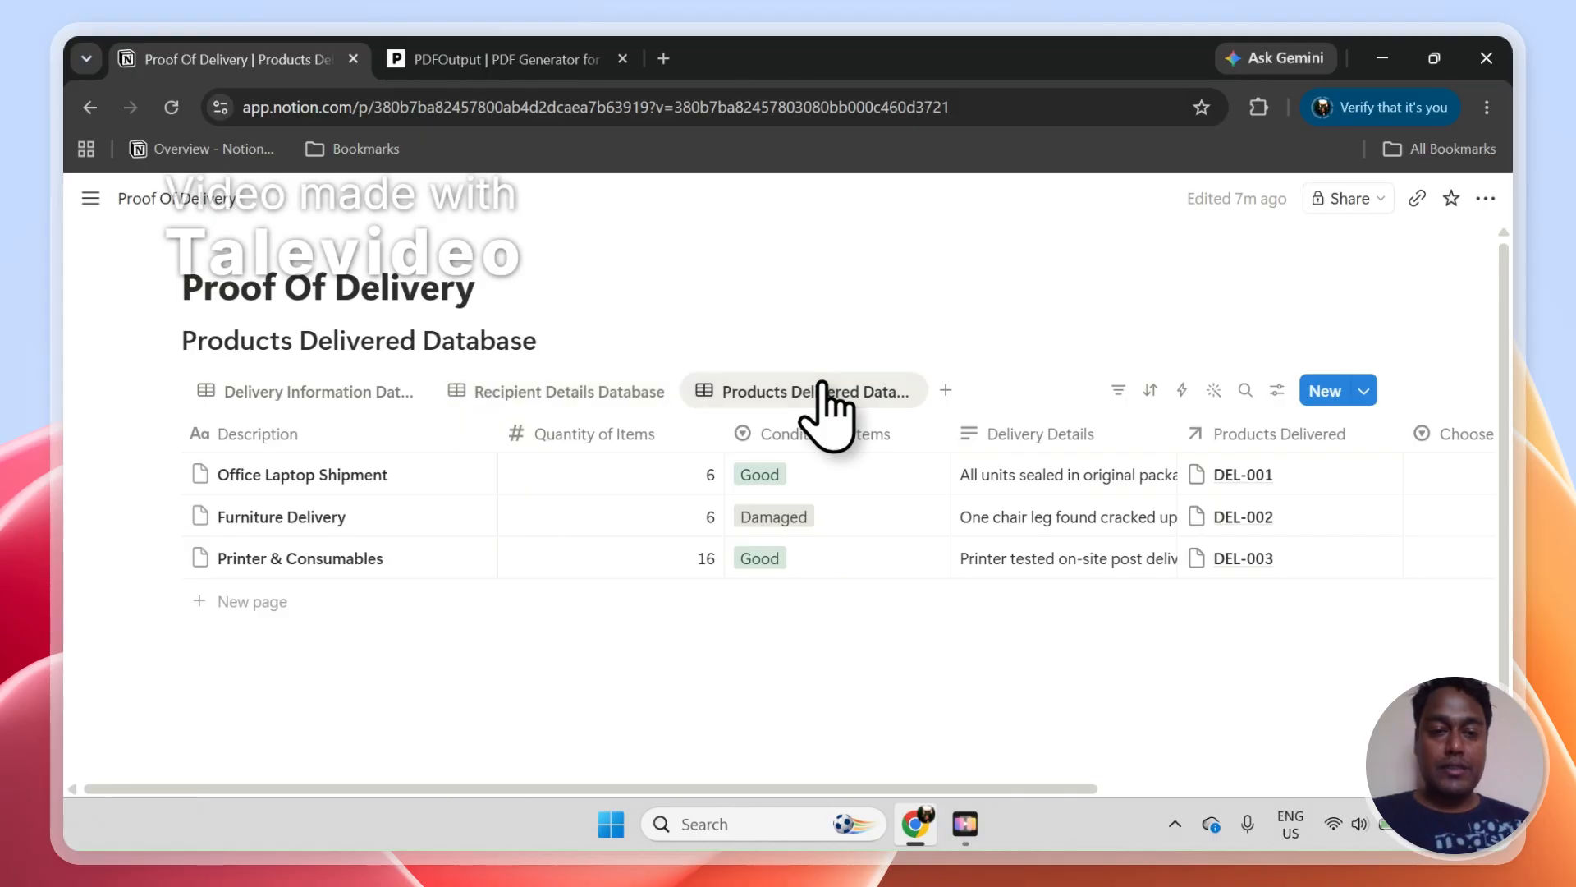
Select deliveries DEL-001, DEL-002 and DEL-003 in the Delivery Information Database, and clear the selection
{"action": "left_click", "coordinate": [329, 398]}
{"action": "left_click", "coordinate": [160, 474]}
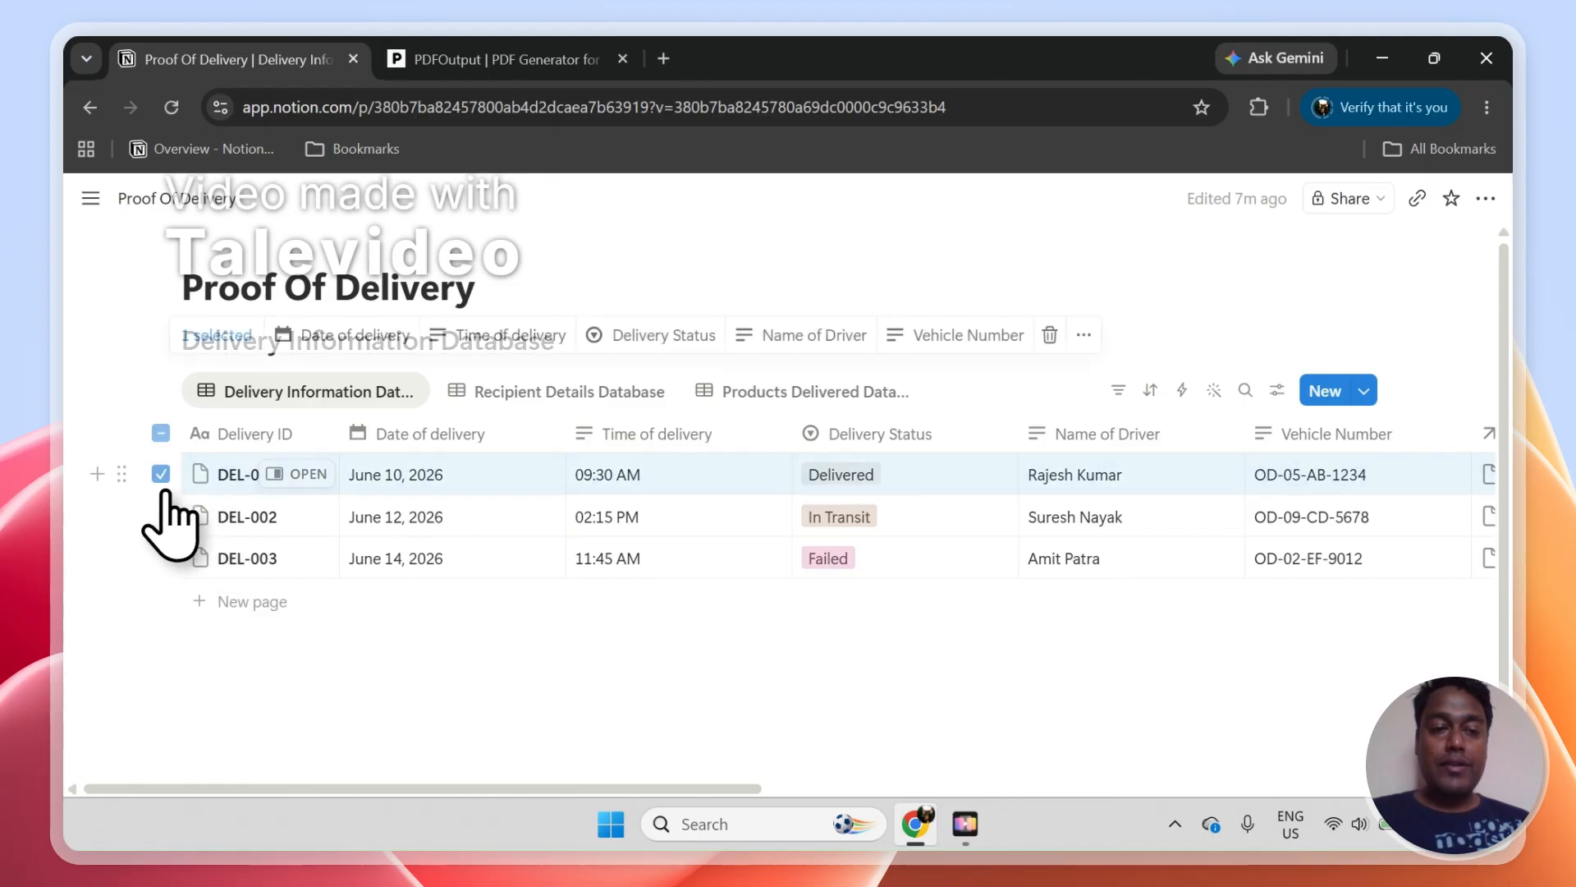
{"action": "left_click", "coordinate": [161, 516]}
{"action": "left_click", "coordinate": [161, 558]}
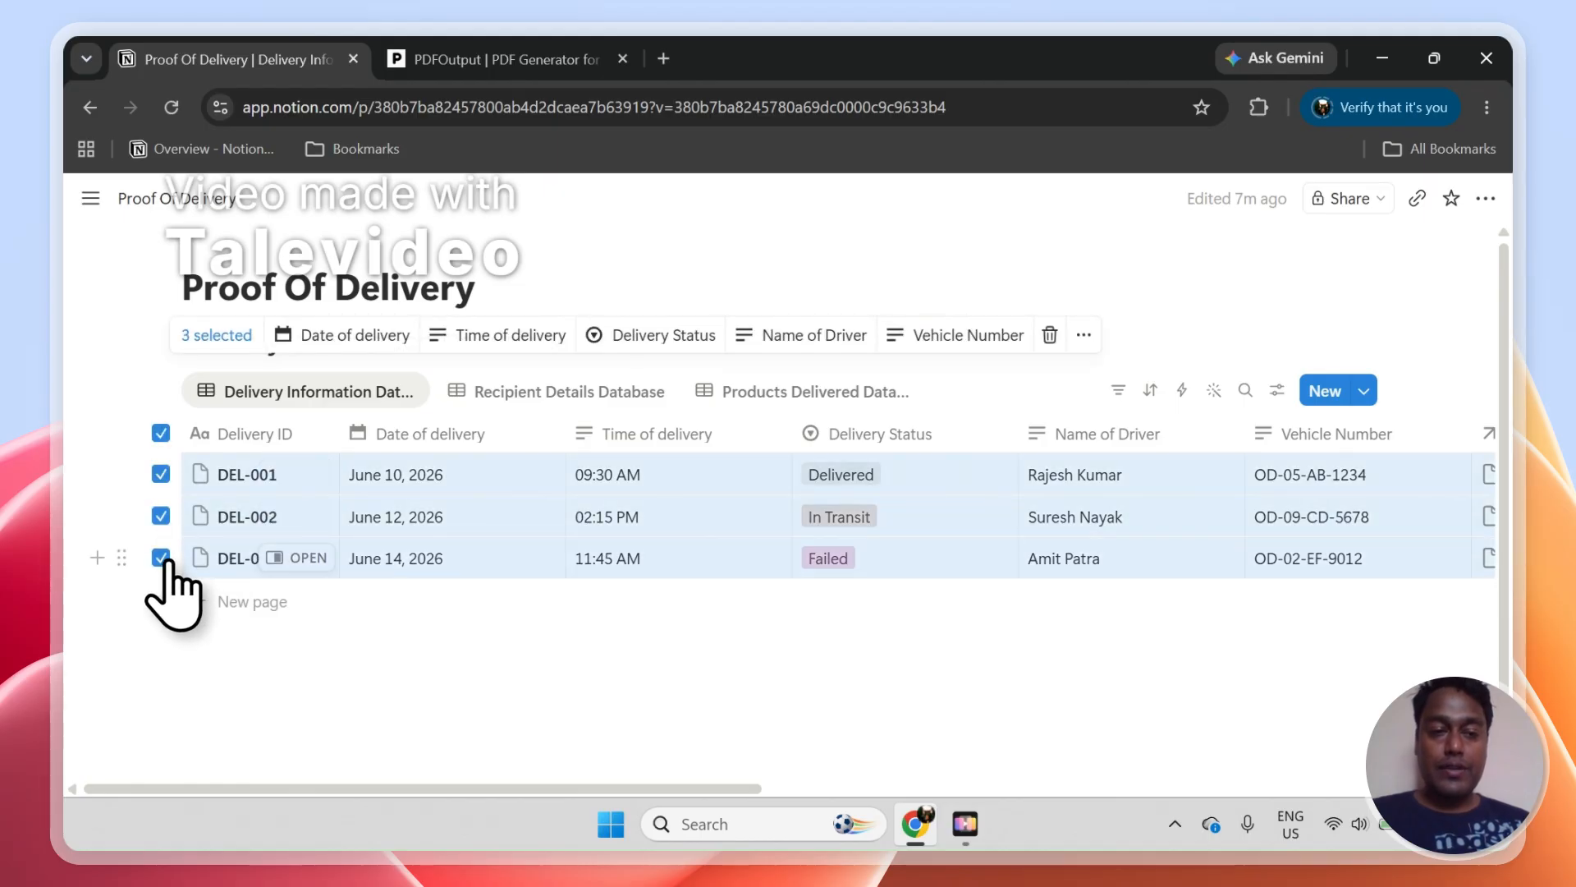
{"action": "left_click", "coordinate": [161, 433]}
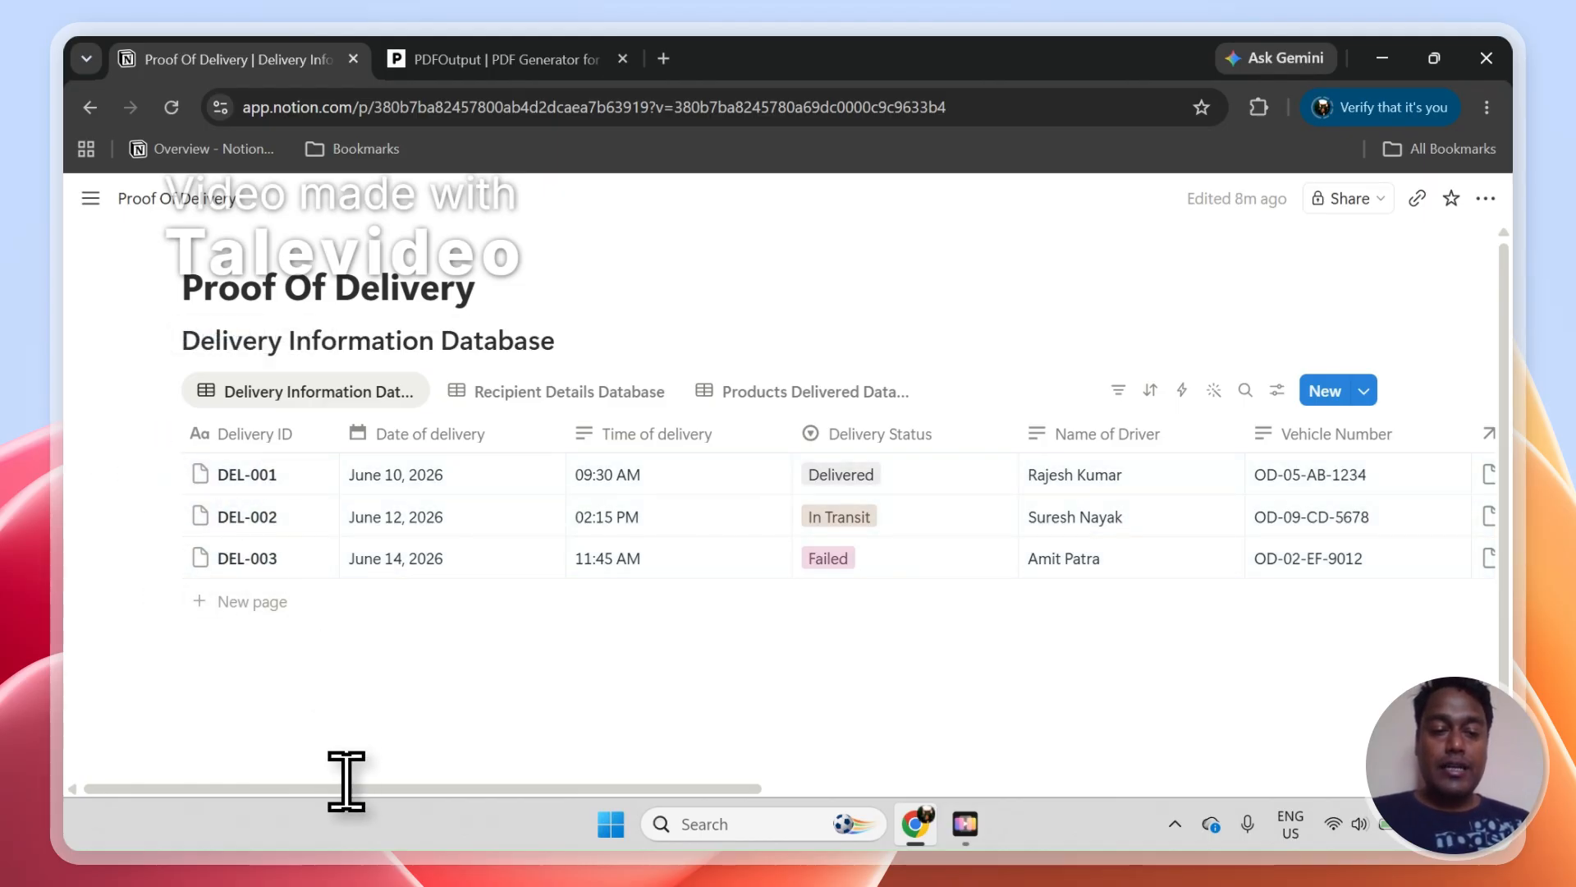
Move the Recipient Details column ahead of Products Delivered in the Delivery Information Database
{"action": "left_click_drag", "start_coordinate": [342, 788], "coordinate": [857, 786]}
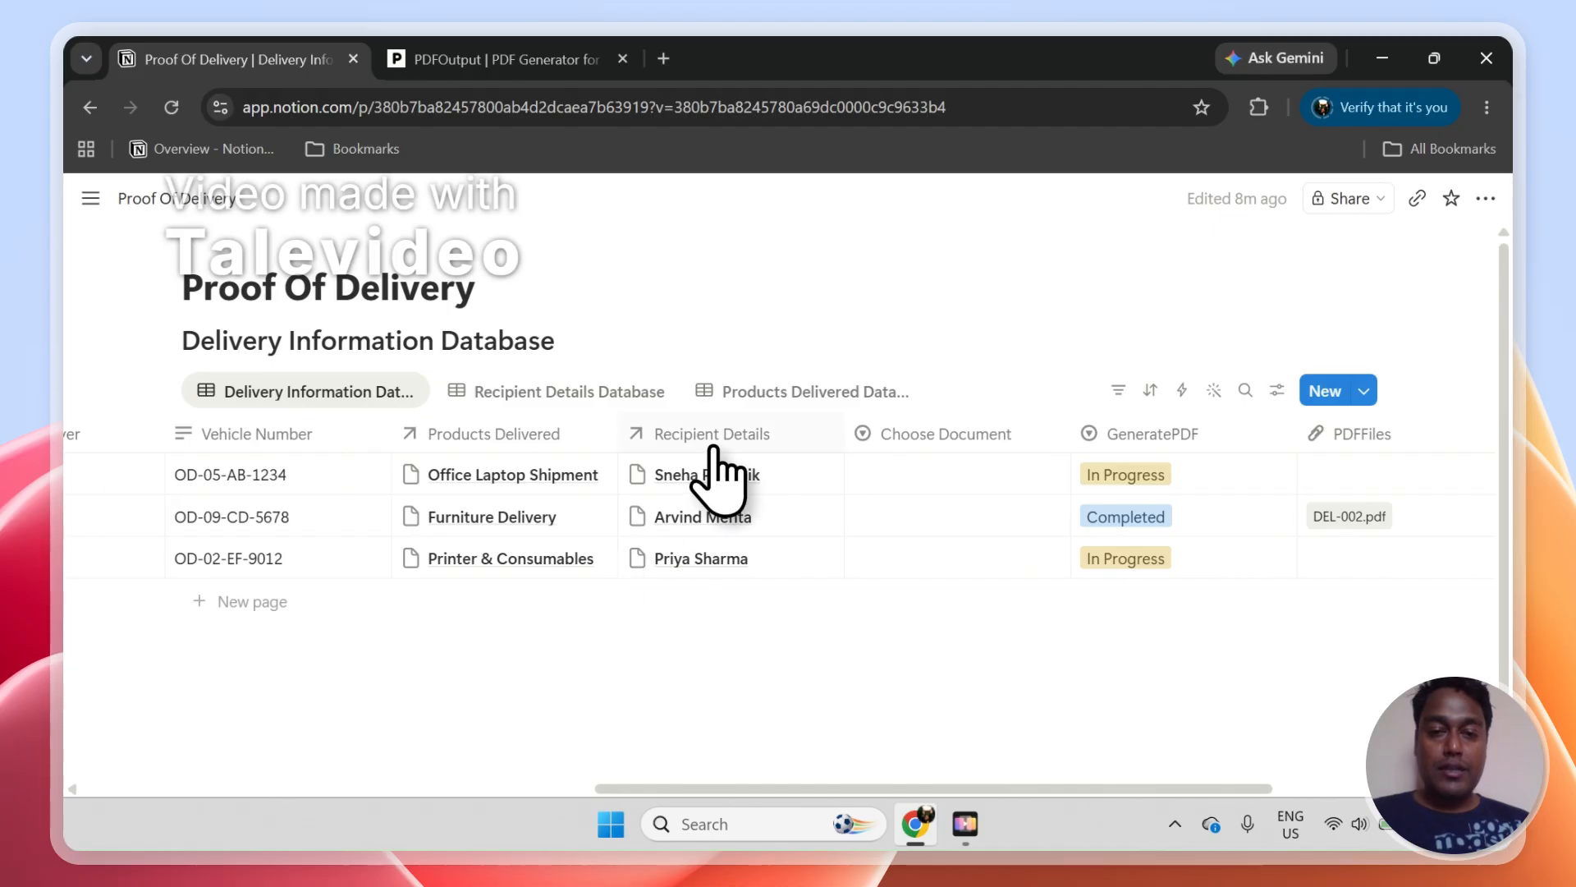
{"action": "left_click_drag", "start_coordinate": [711, 436], "coordinate": [552, 458]}
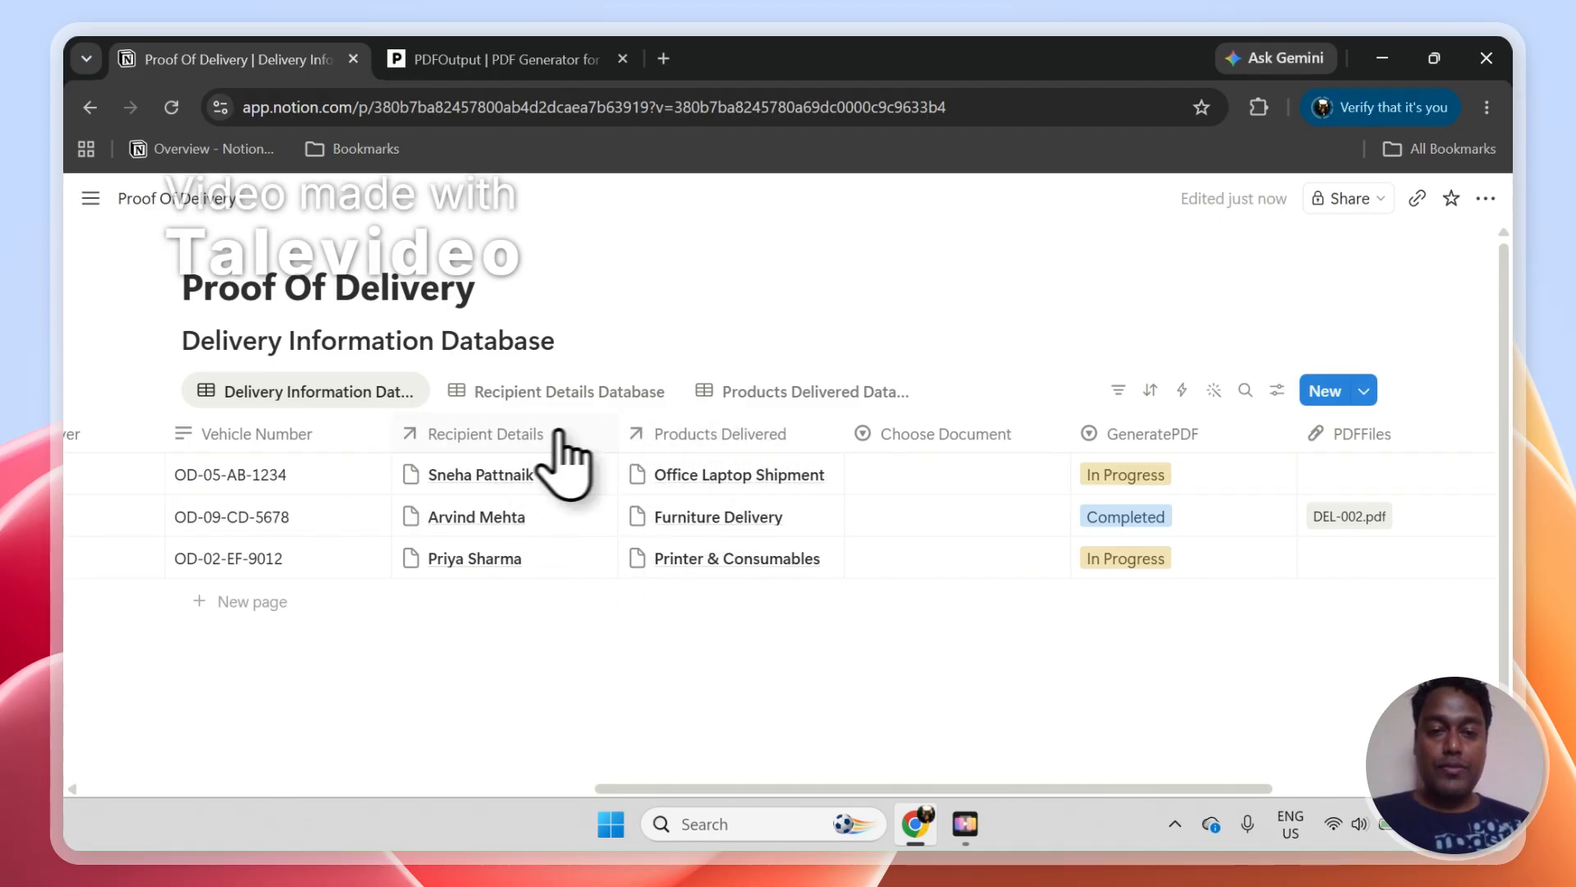
Review the Recipient Details Database, the remaining Delivery Information columns up to google_drive_file, and the PDFOutput dashboard
{"action": "left_click", "coordinate": [648, 393]}
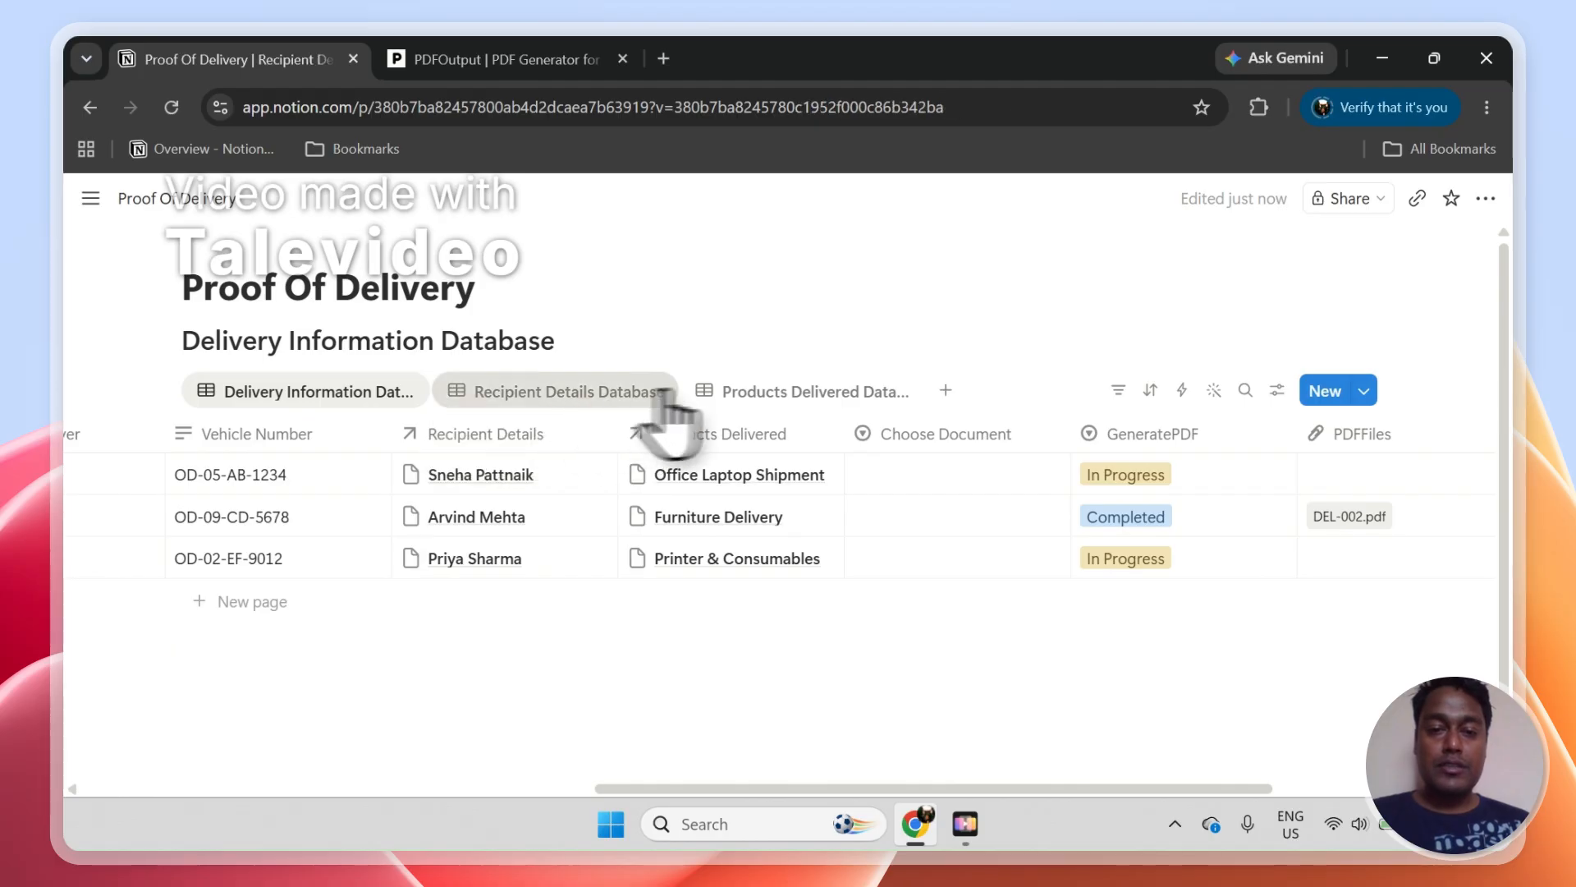
{"action": "left_click", "coordinate": [710, 394]}
{"action": "left_click", "coordinate": [528, 394]}
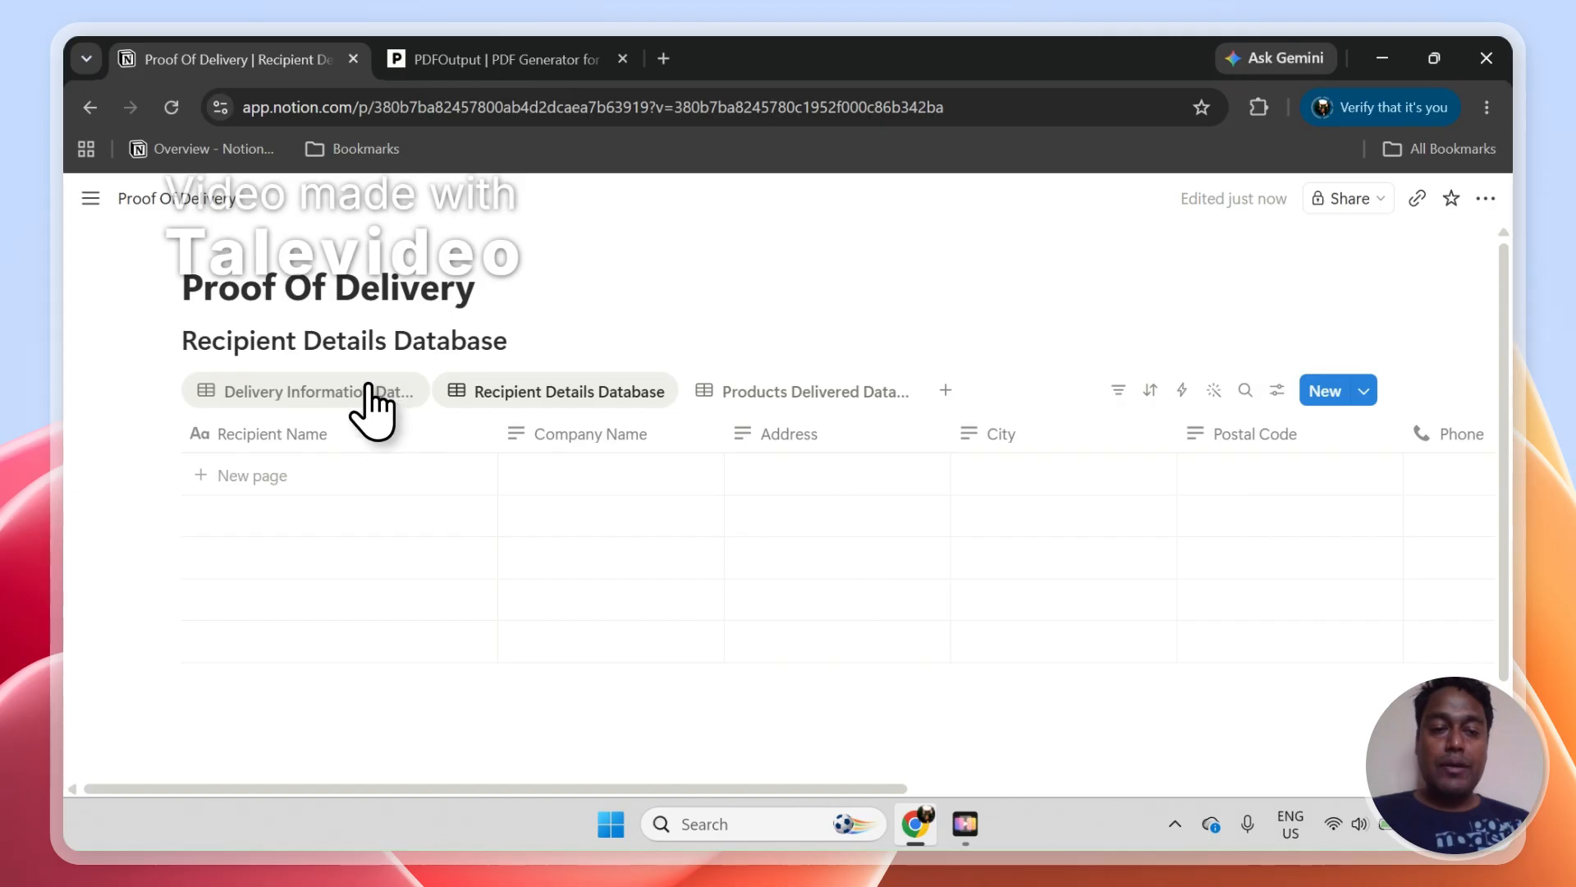
{"action": "left_click", "coordinate": [369, 394]}
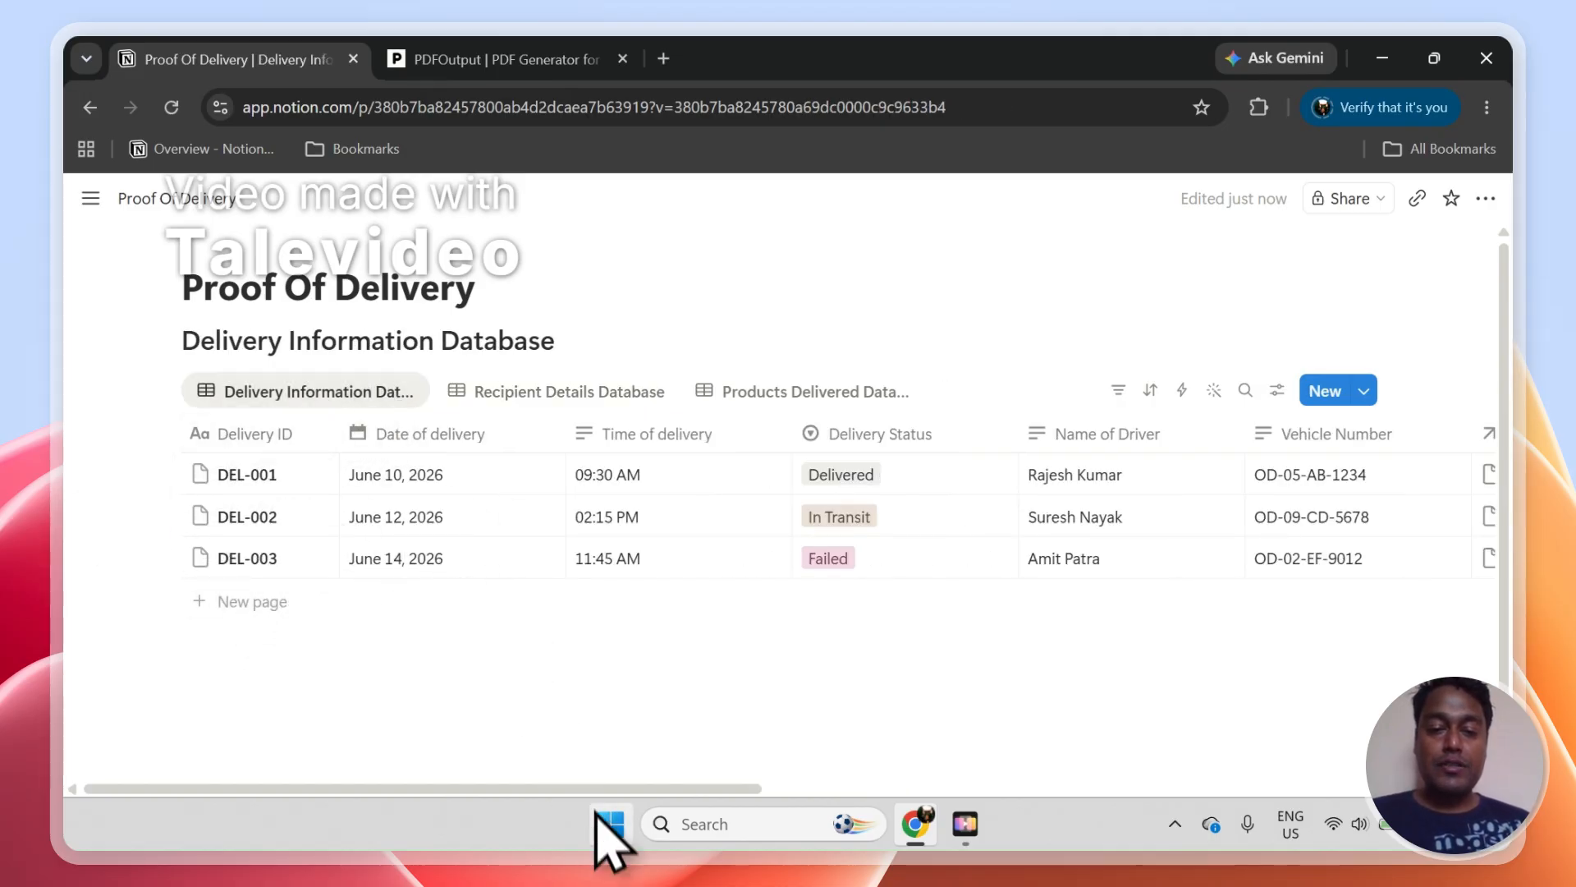
{"action": "left_click_drag", "start_coordinate": [605, 789], "coordinate": [1294, 788]}
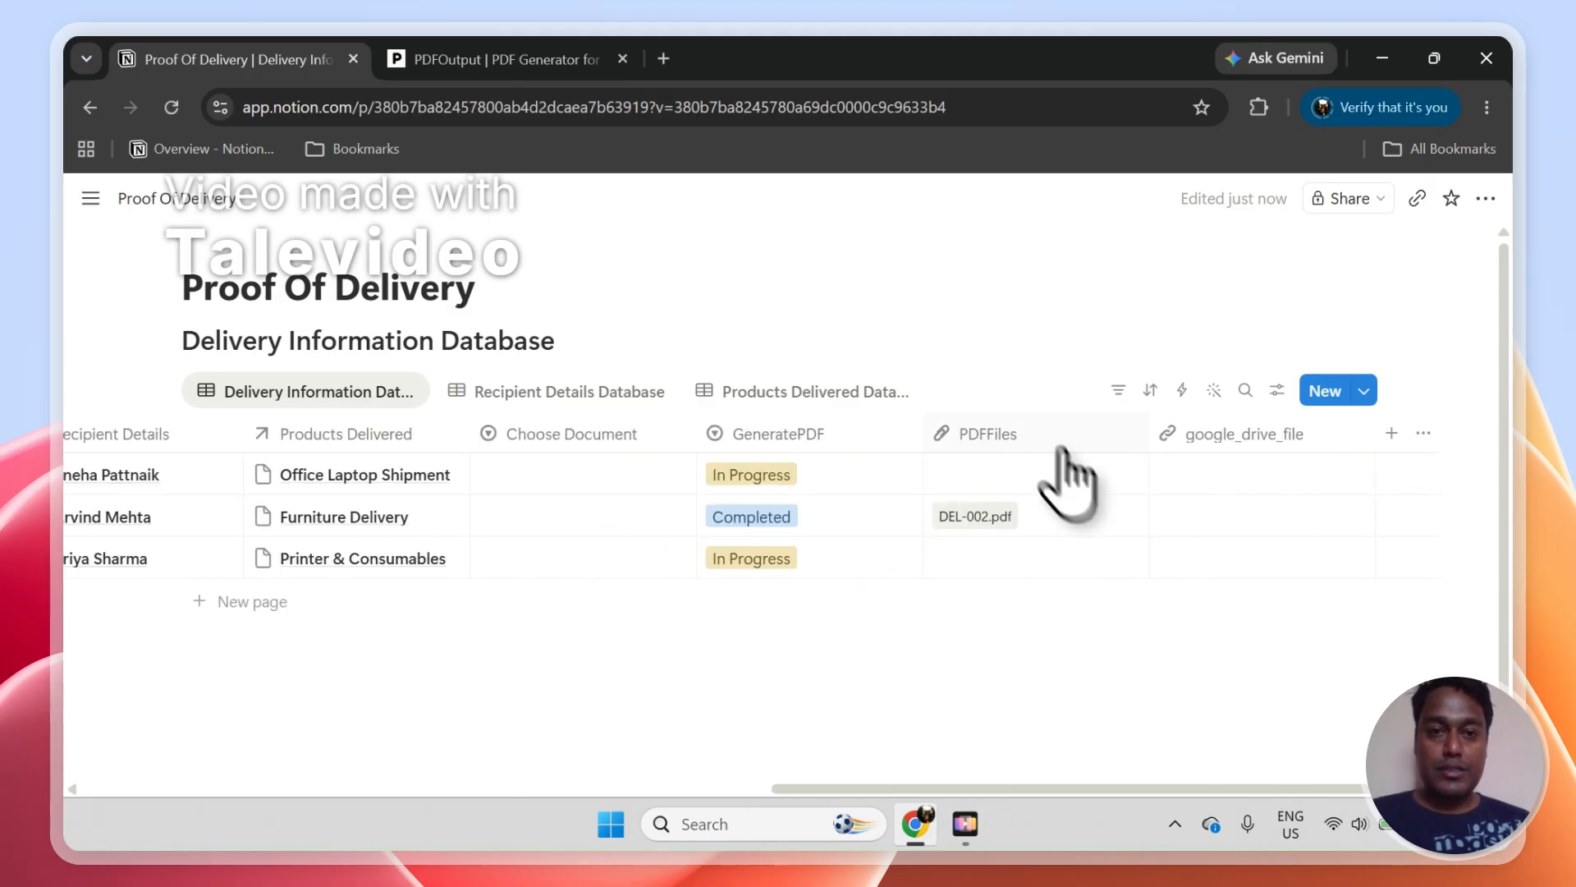
{"action": "left_click", "coordinate": [453, 56]}
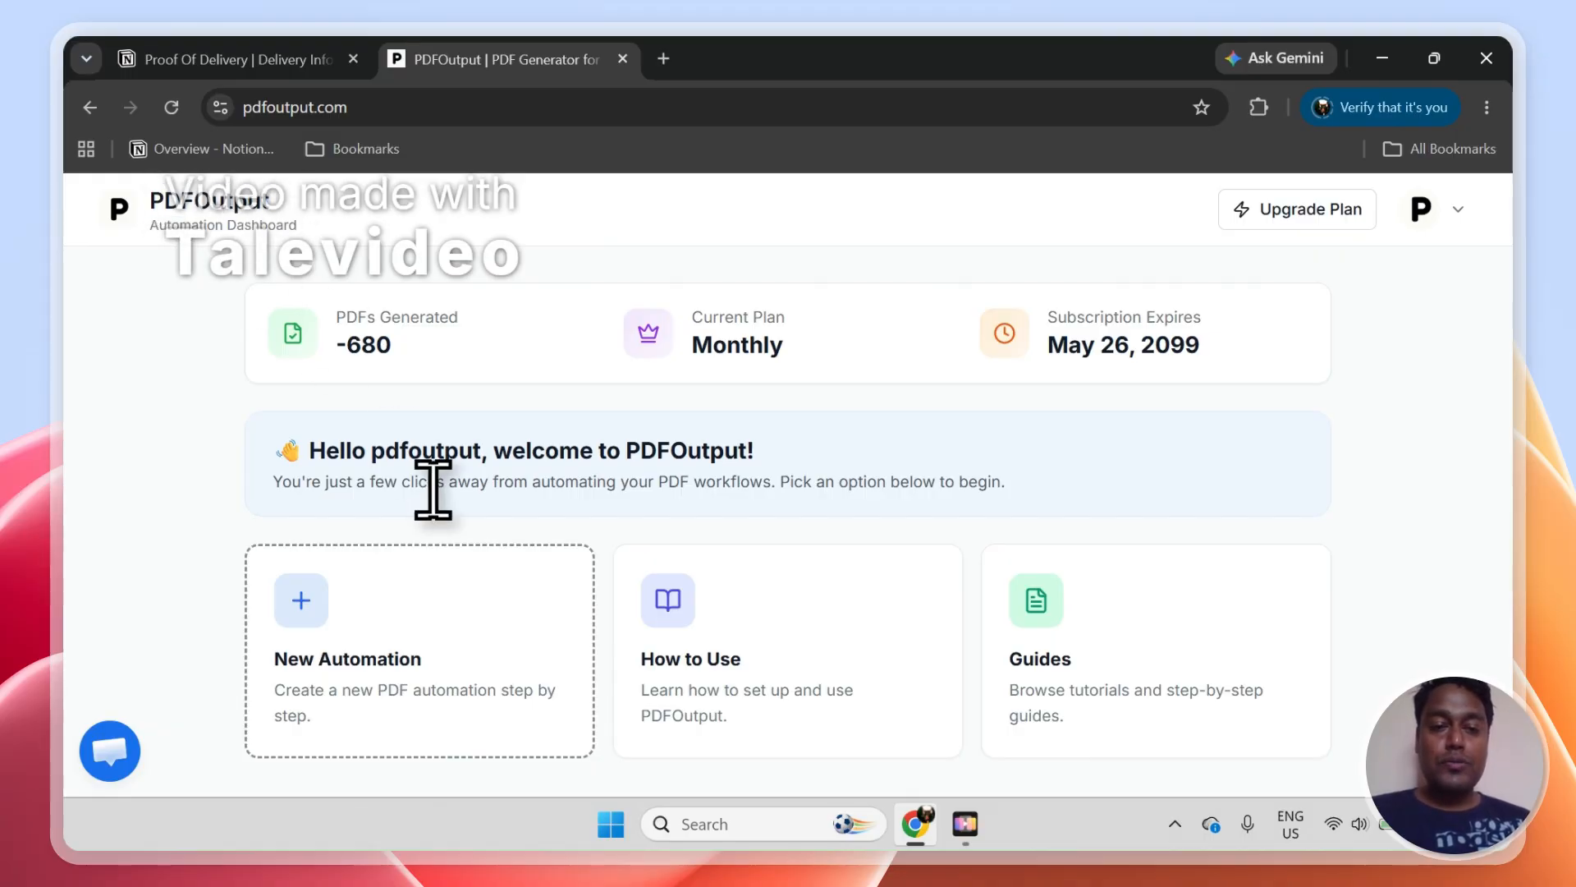
{"action": "left_click", "coordinate": [218, 60]}
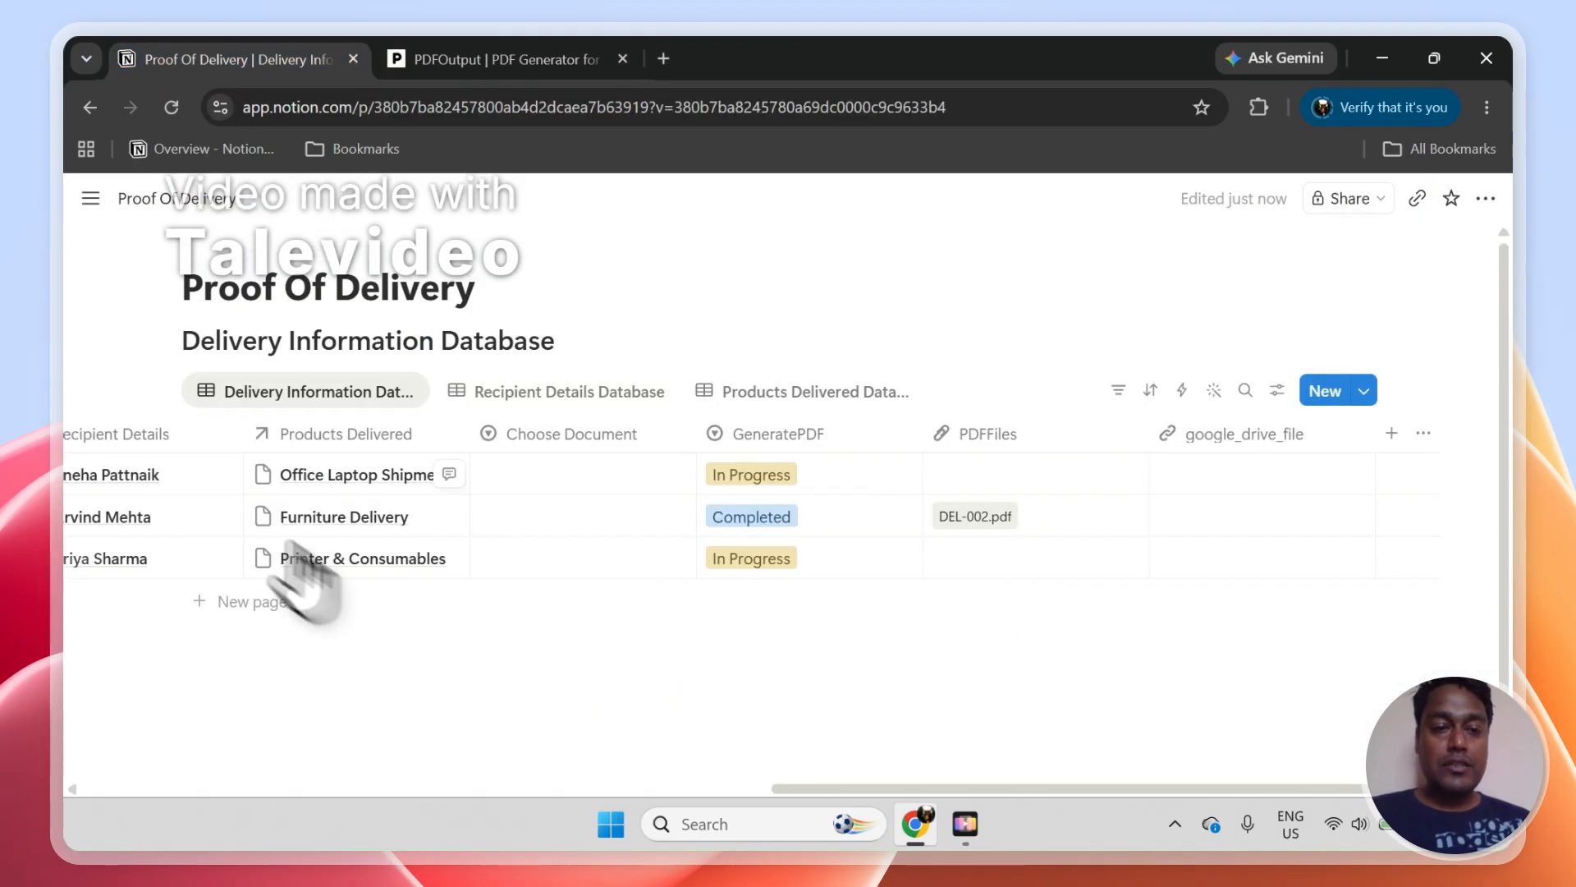
Switch to PDFOutput, create a new automation and start connecting the Notion workspace
{"action": "left_click", "coordinate": [456, 51]}
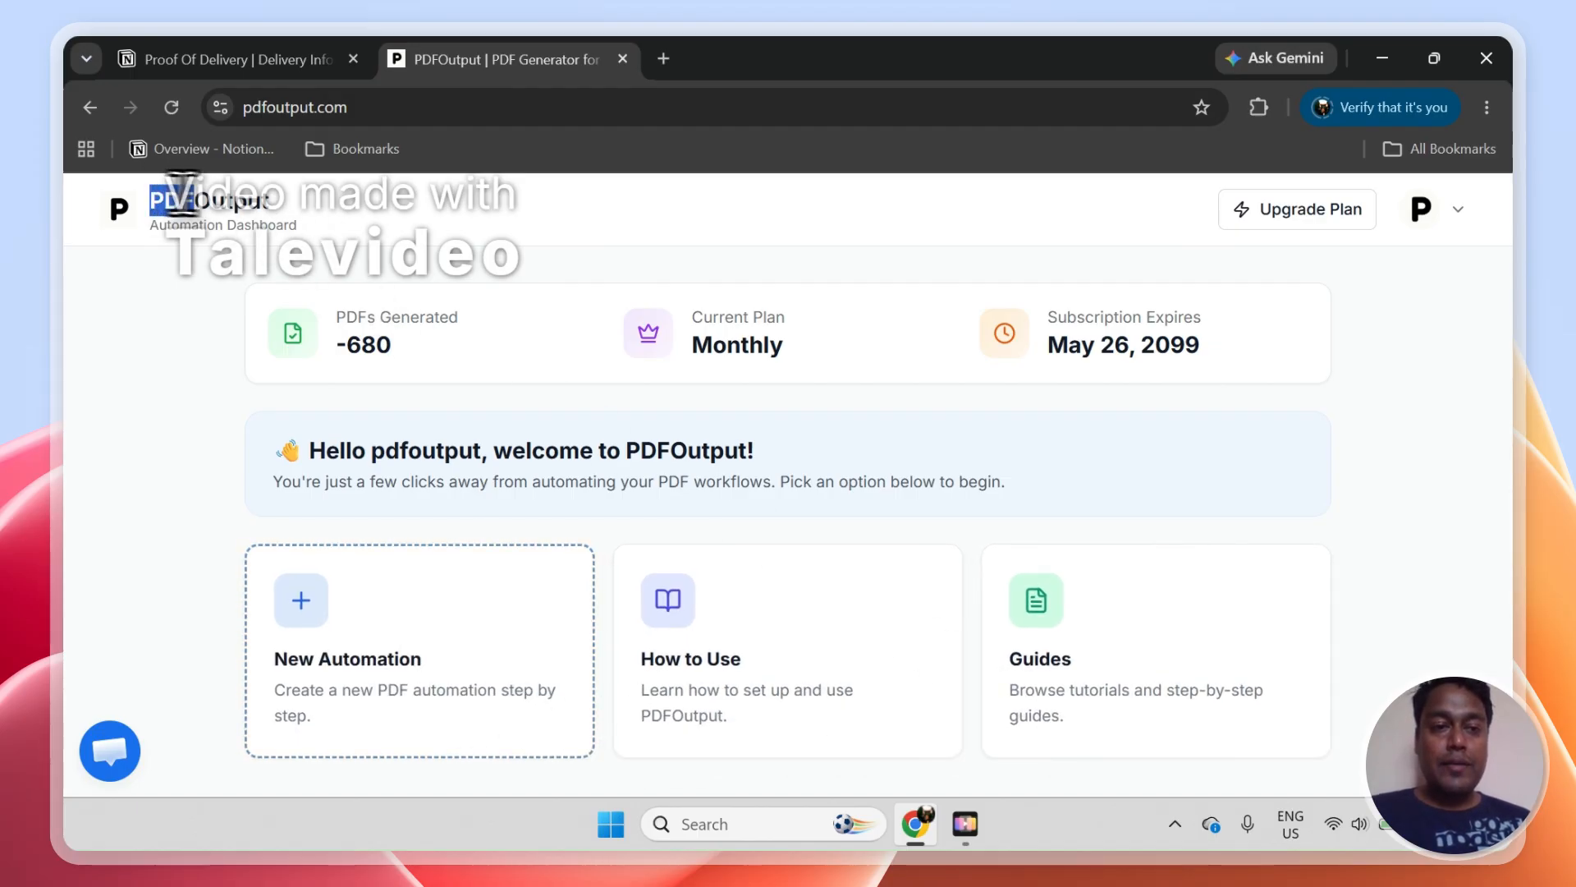
{"action": "left_click", "coordinate": [485, 356]}
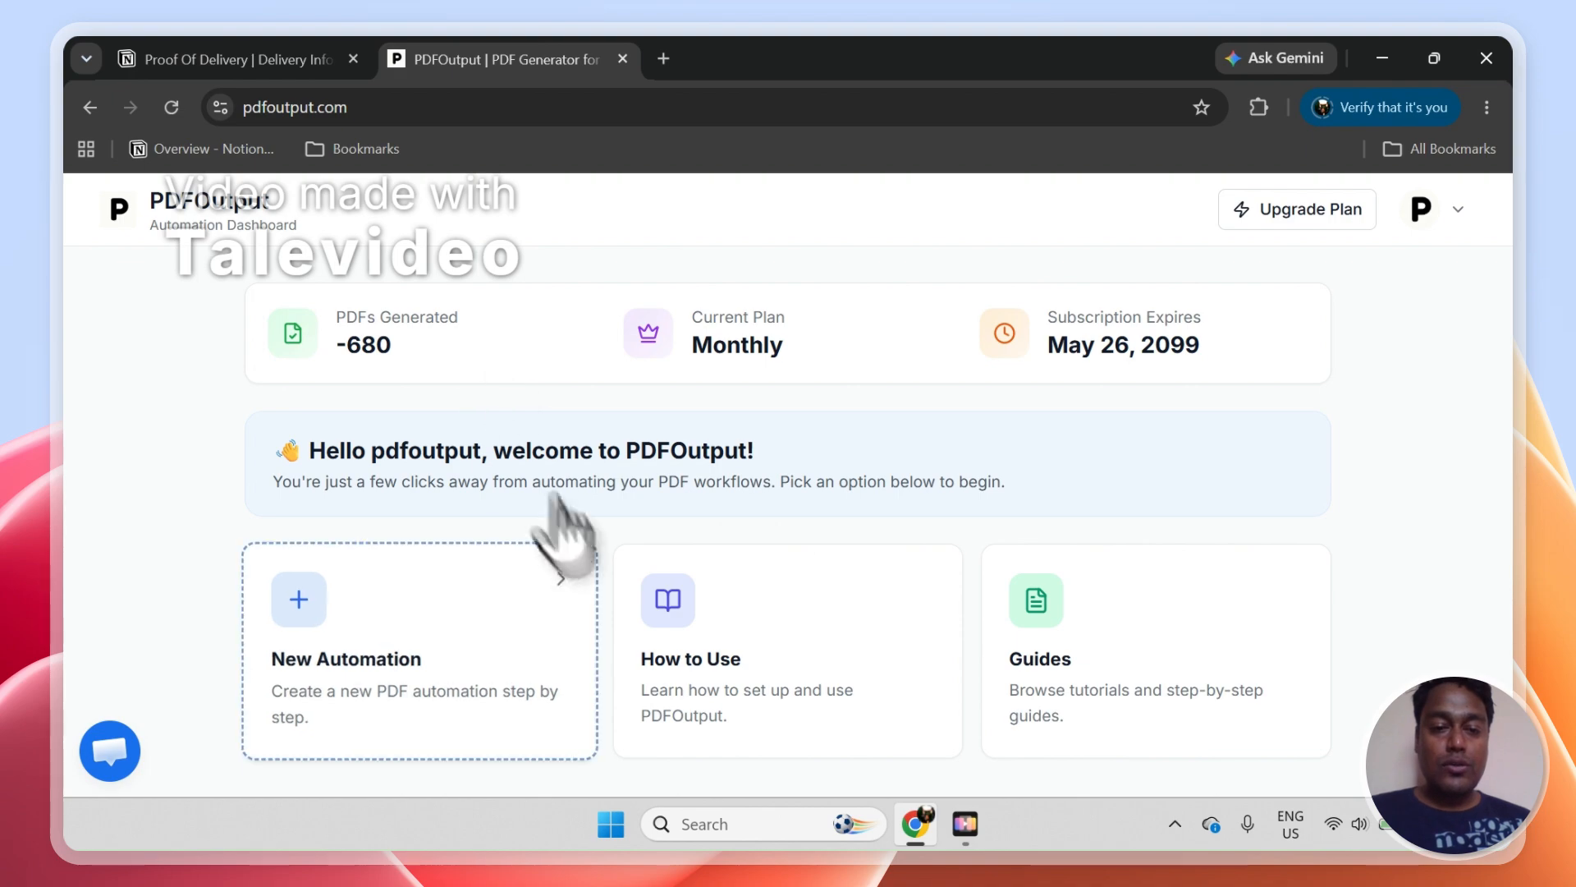
{"action": "left_click", "coordinate": [390, 653]}
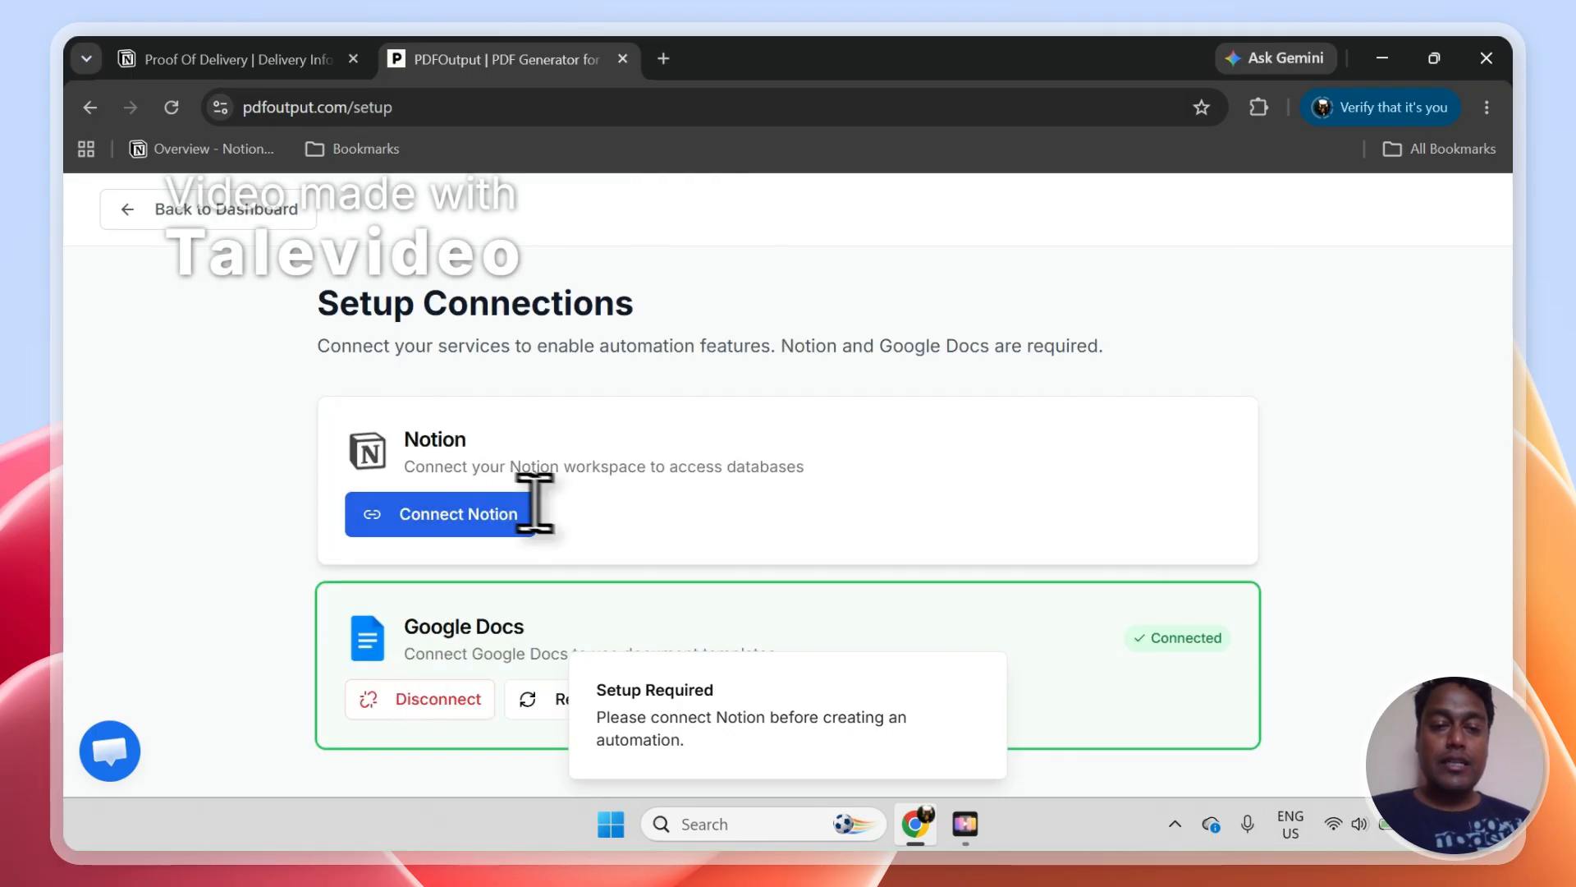
{"action": "left_click", "coordinate": [472, 523]}
Copy the title Proof Of Delivery from the Notion database page
{"action": "left_click", "coordinate": [222, 60]}
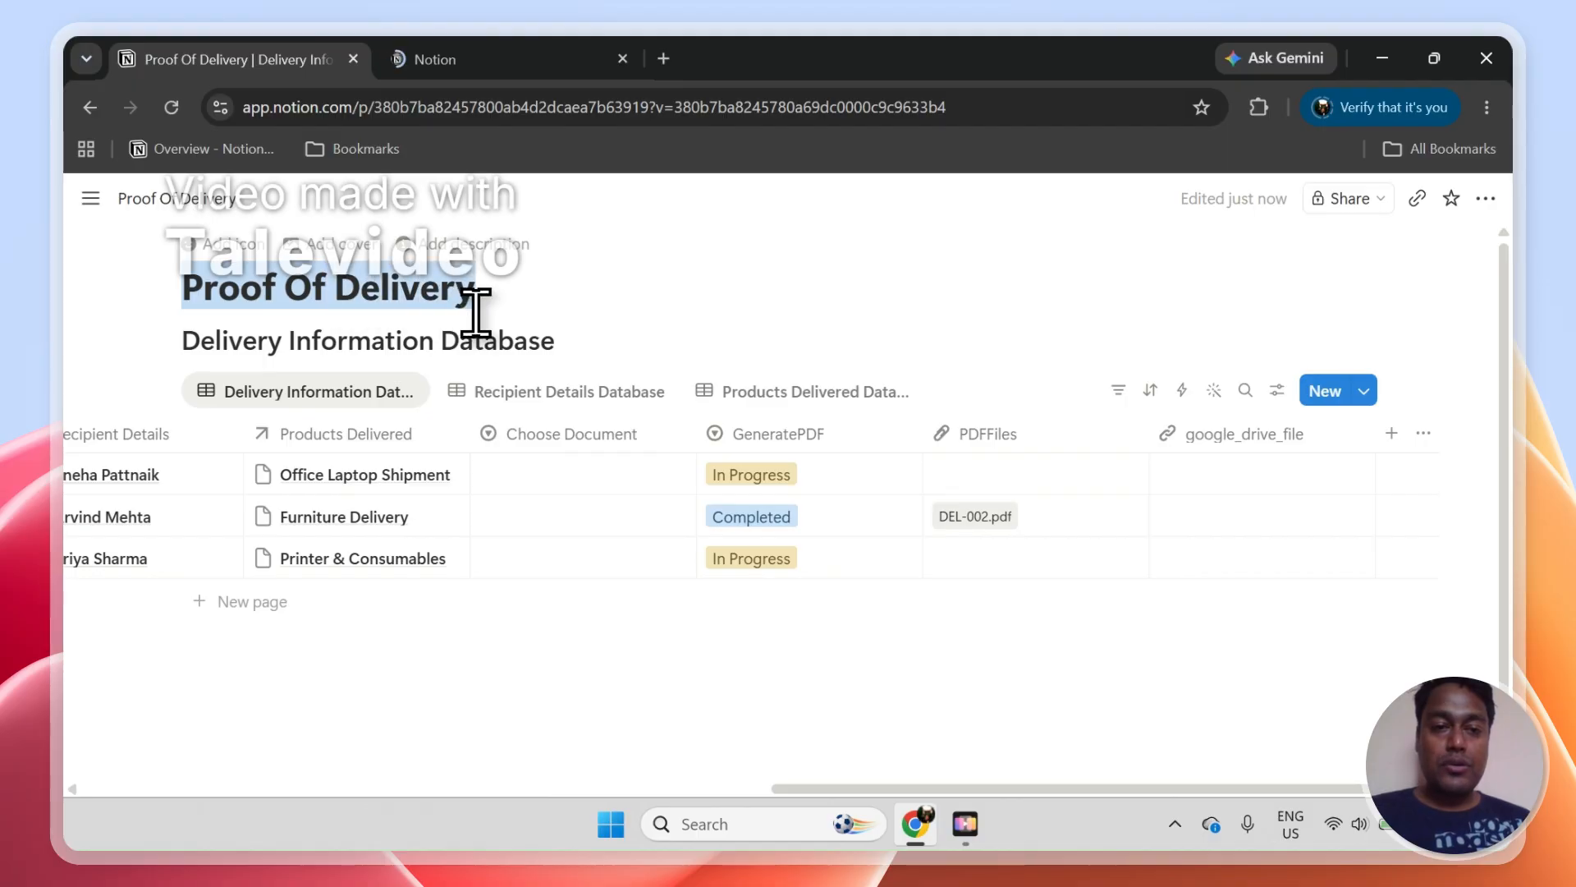
{"action": "right_click", "coordinate": [448, 299]}
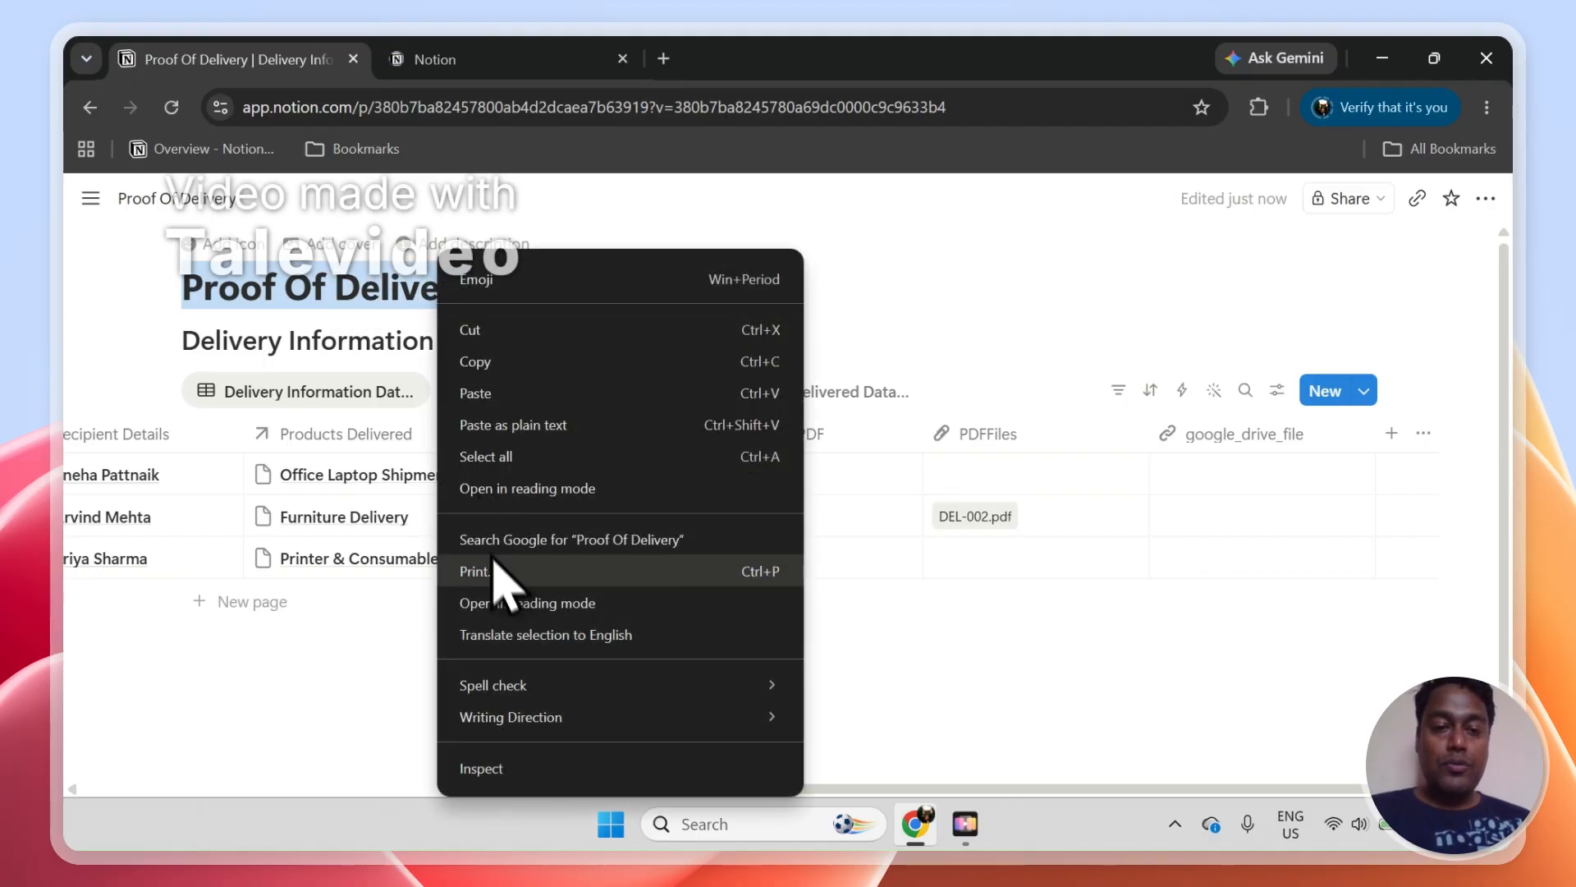
{"action": "left_click", "coordinate": [484, 364]}
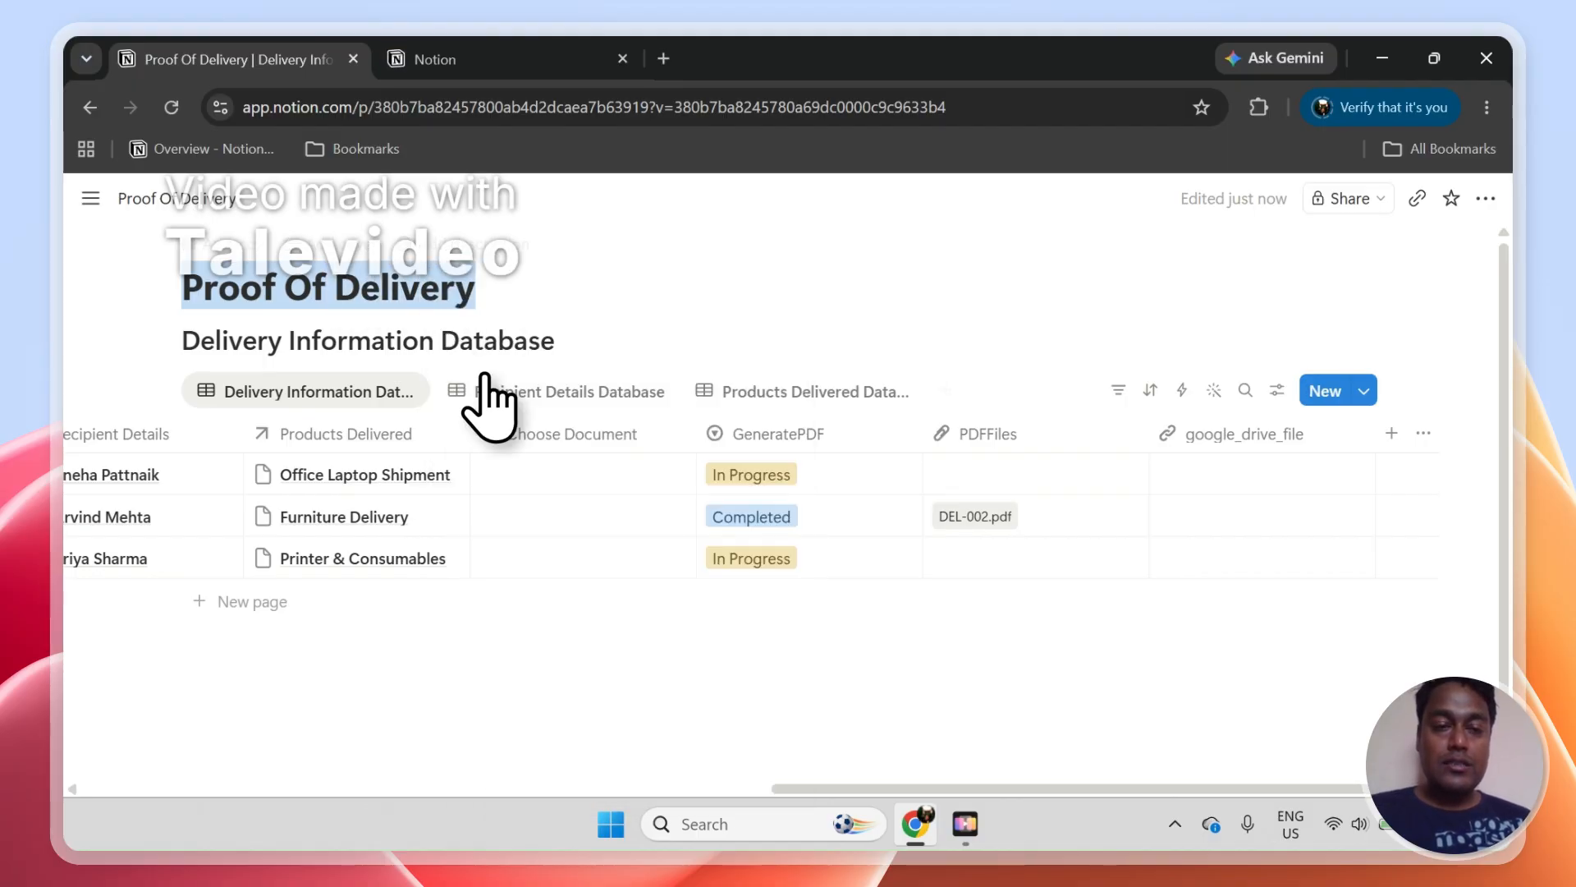
Search for Proof Of Delivery among the Notion pages PDFOutput can access, and allow the access
{"action": "left_click", "coordinate": [461, 62]}
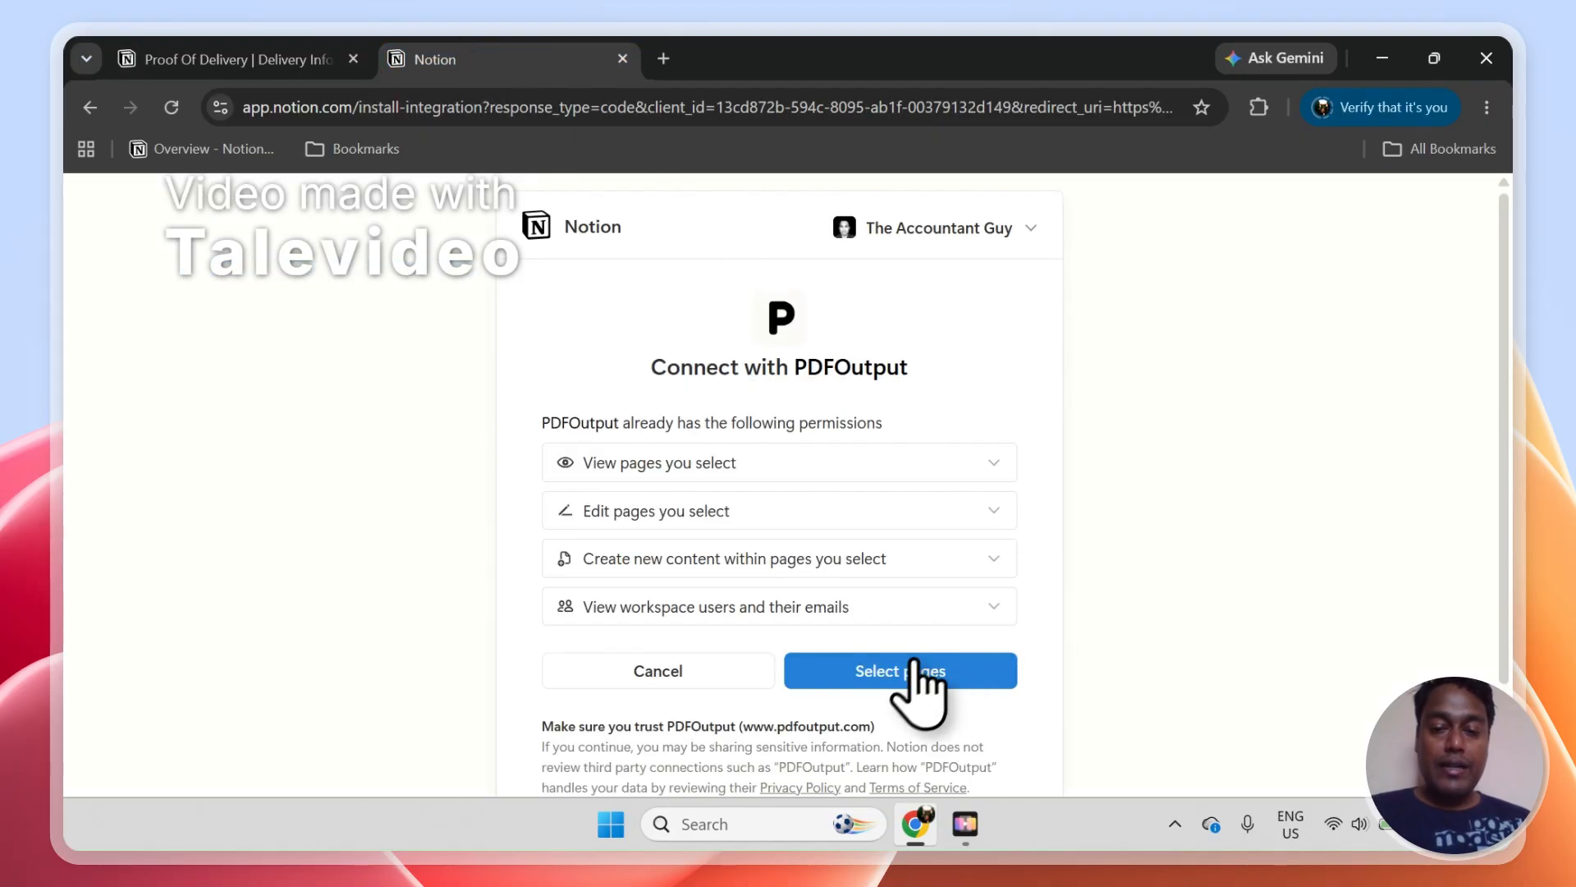
{"action": "left_click", "coordinate": [907, 675]}
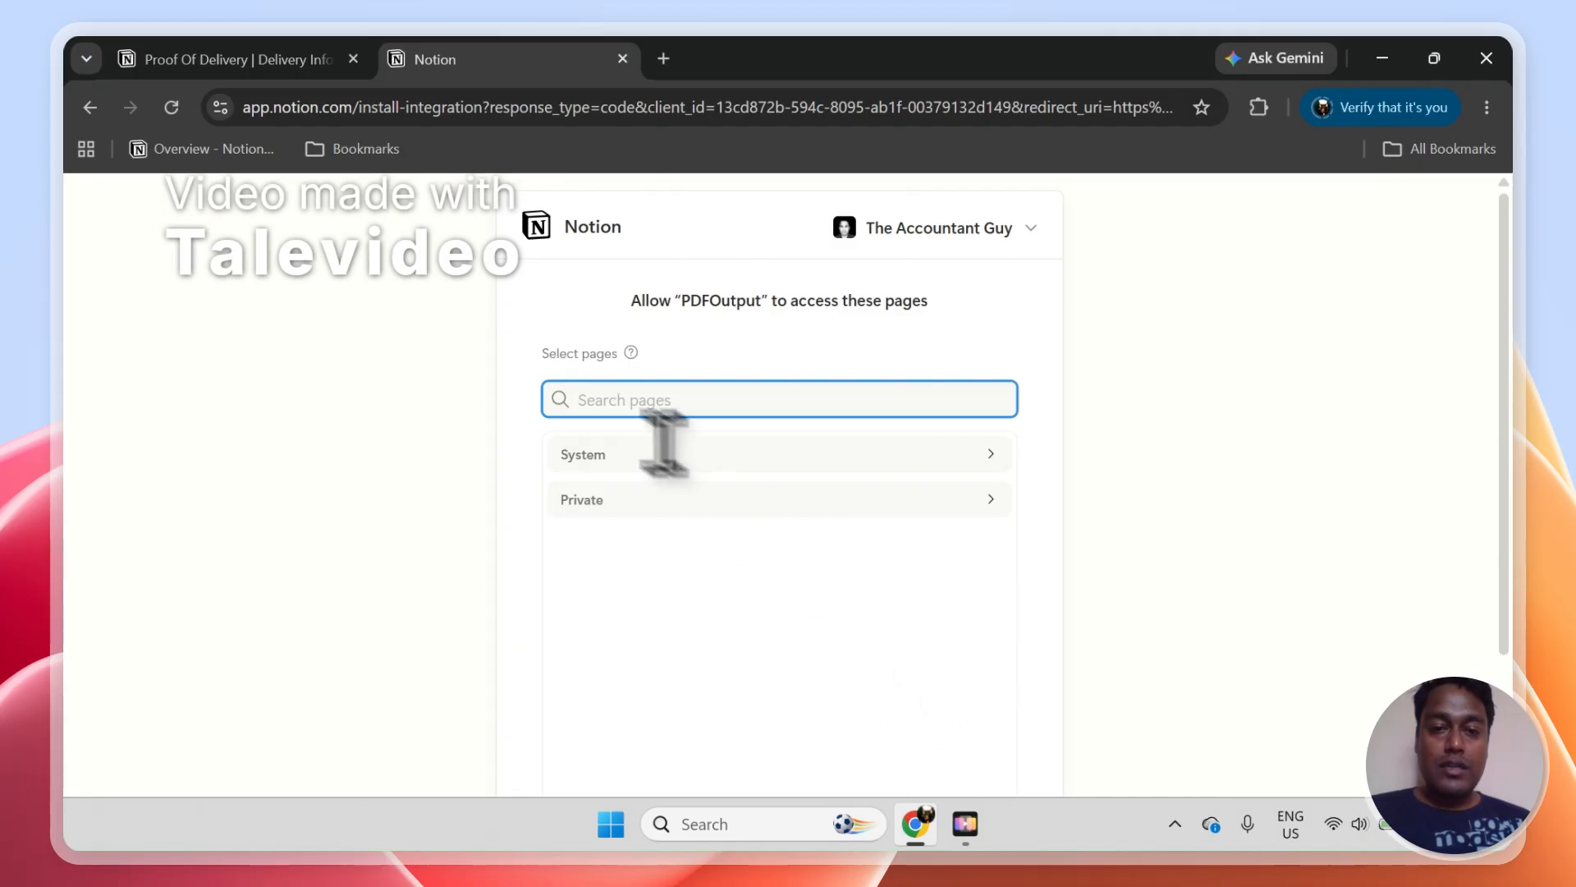
{"action": "right_click", "coordinate": [613, 408]}
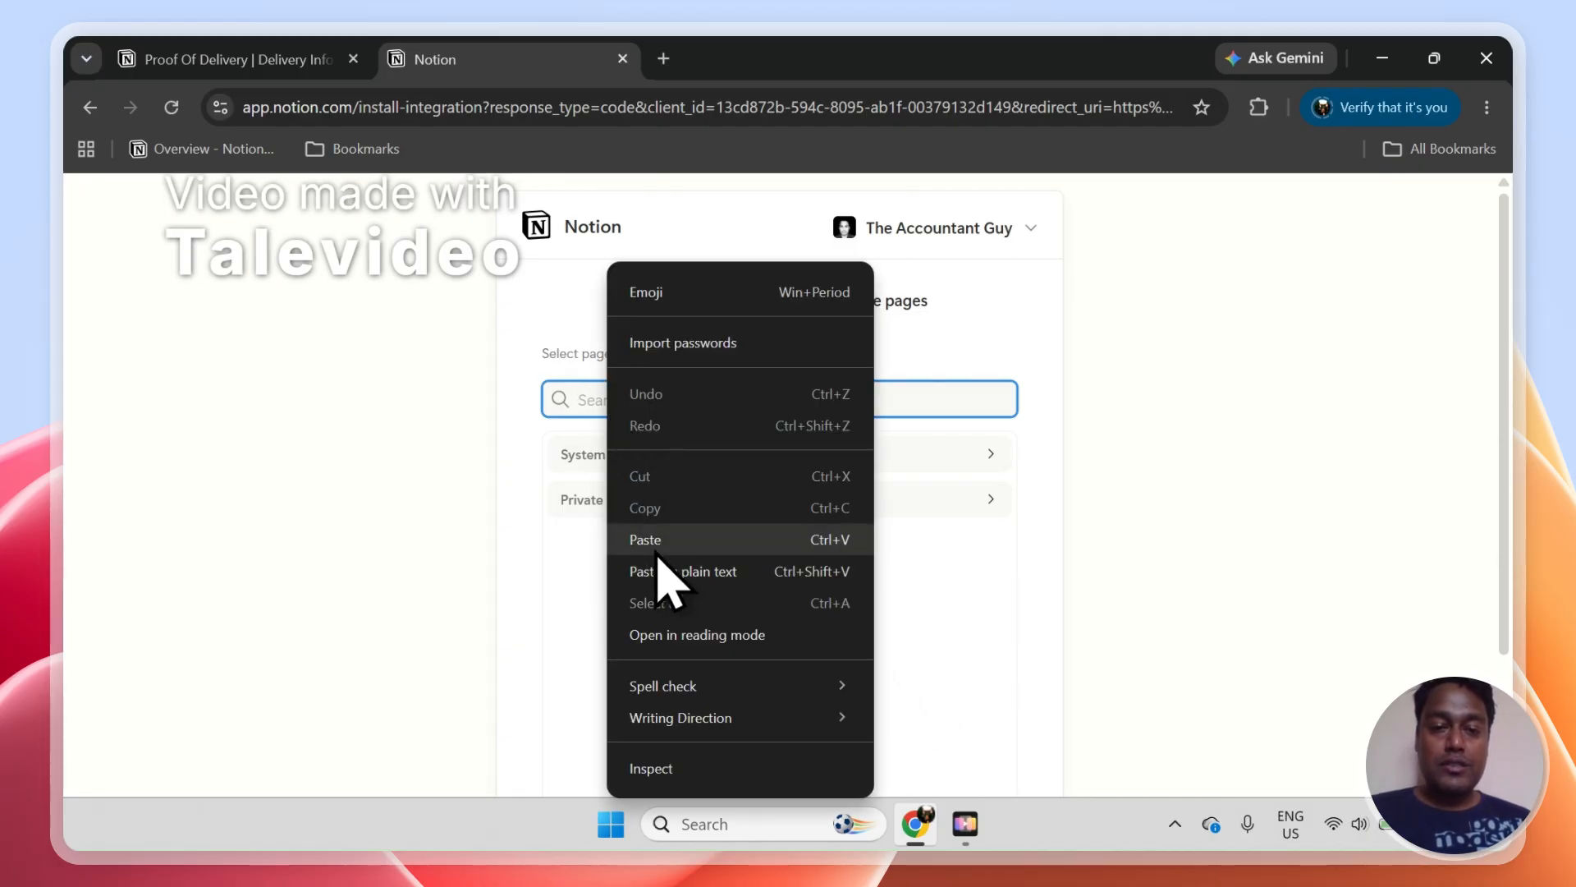
{"action": "left_click", "coordinate": [657, 548]}
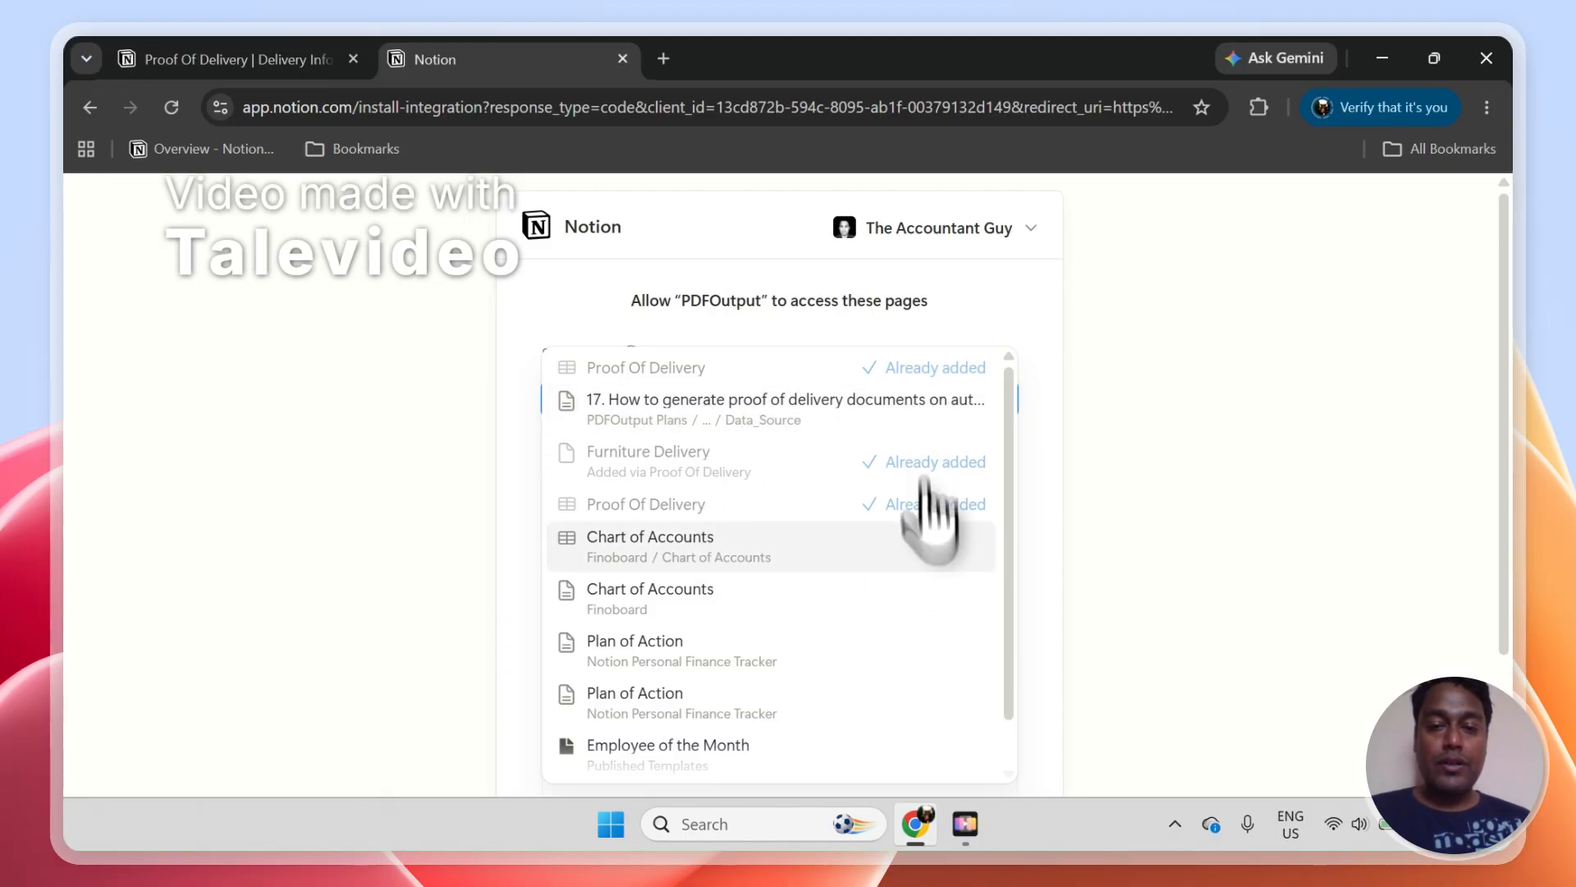
{"action": "left_click", "coordinate": [1215, 439]}
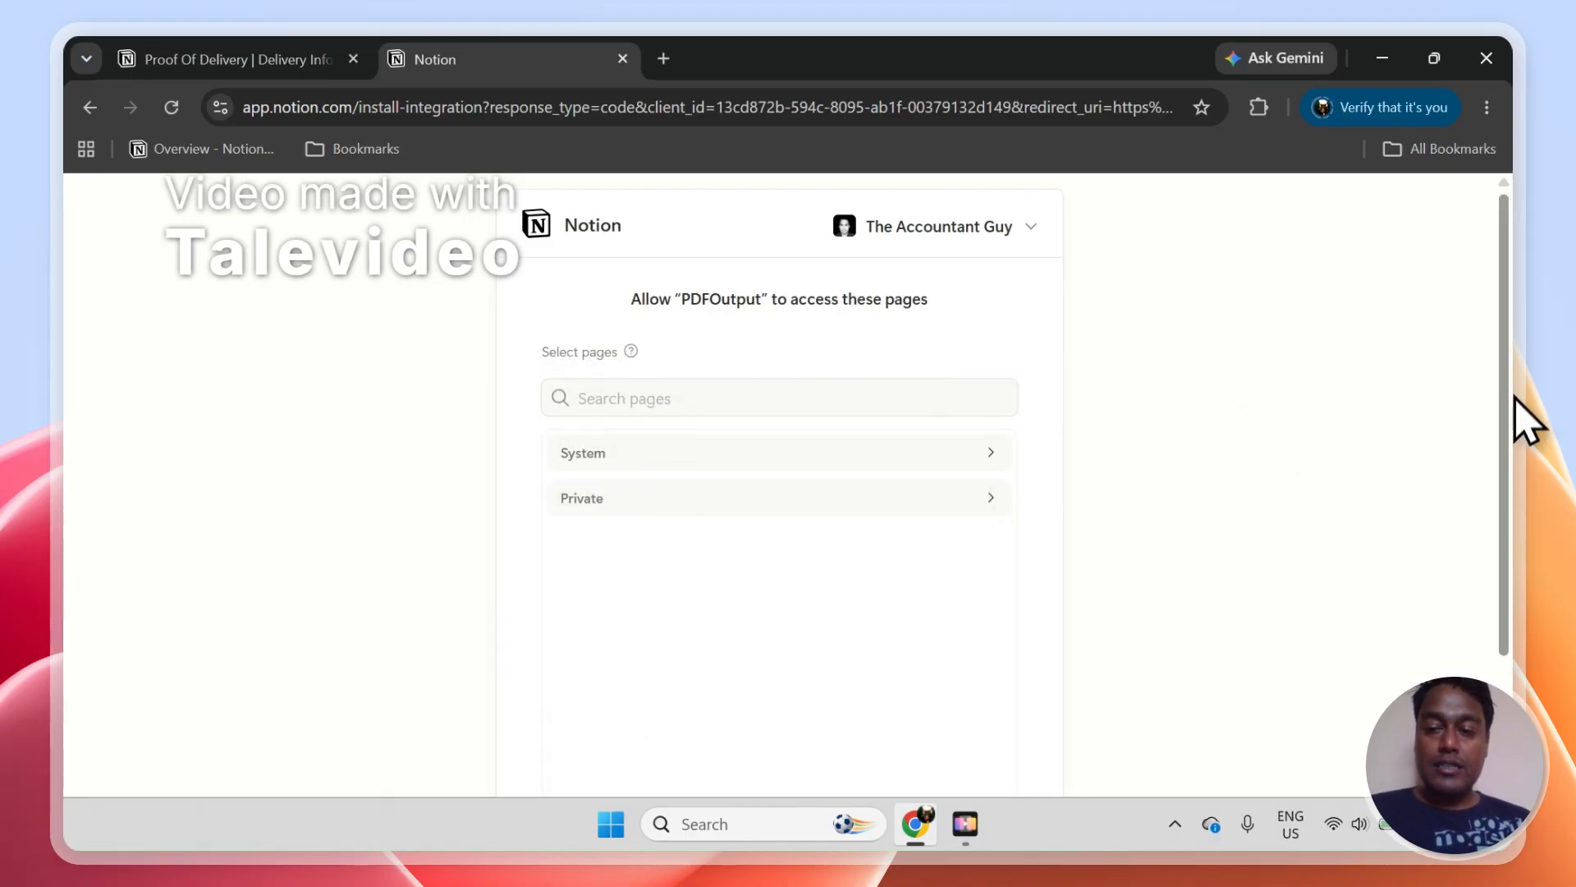
{"action": "left_click_drag", "start_coordinate": [1506, 403], "coordinate": [1506, 544]}
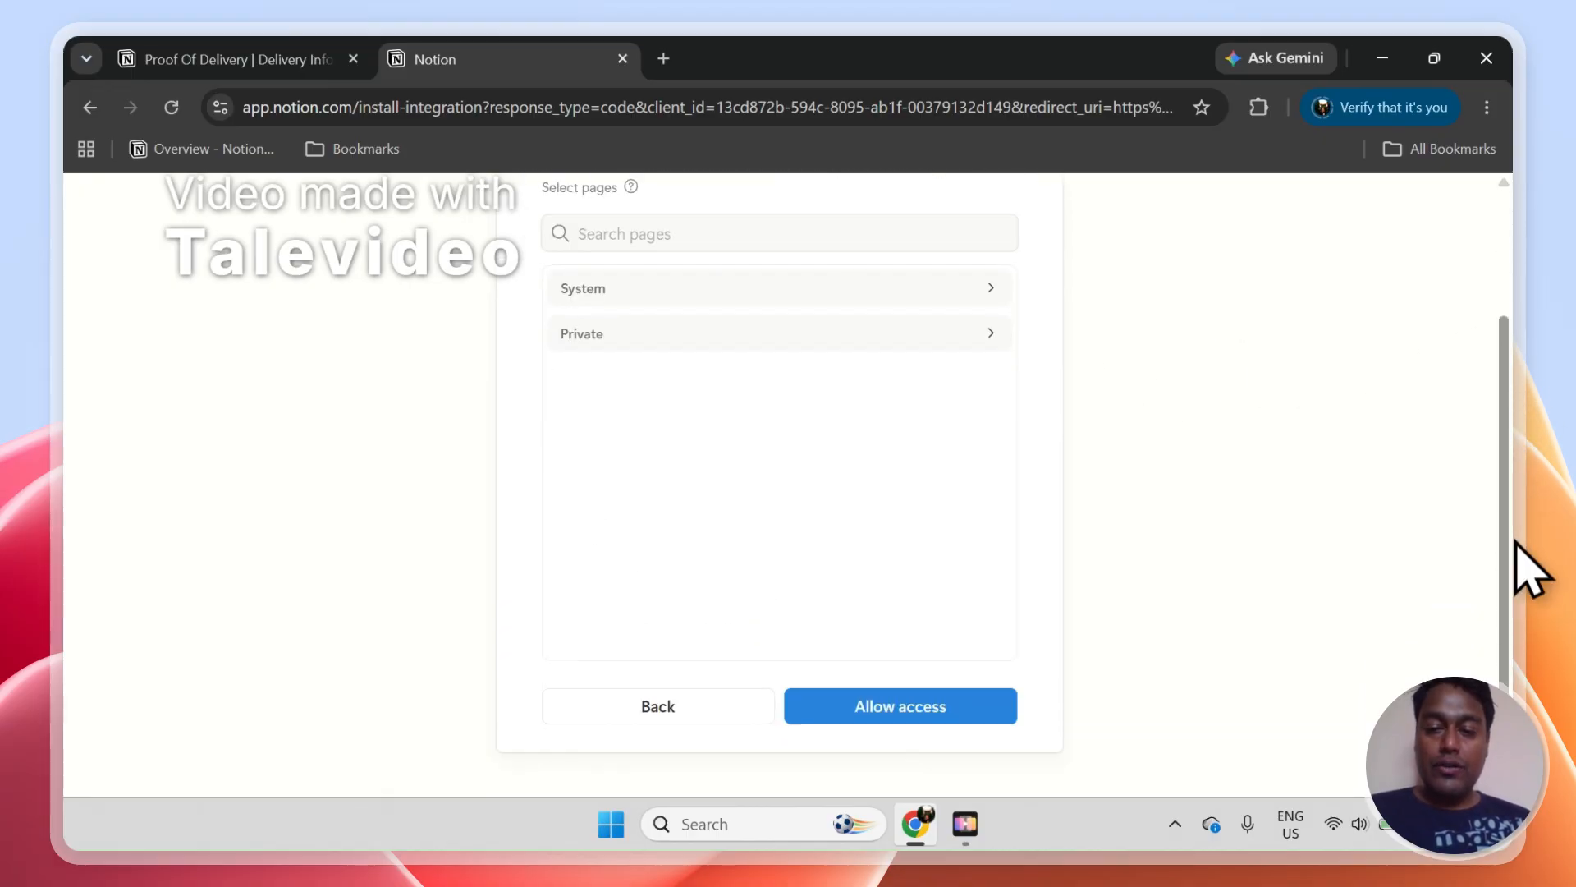
{"action": "left_click", "coordinate": [909, 705]}
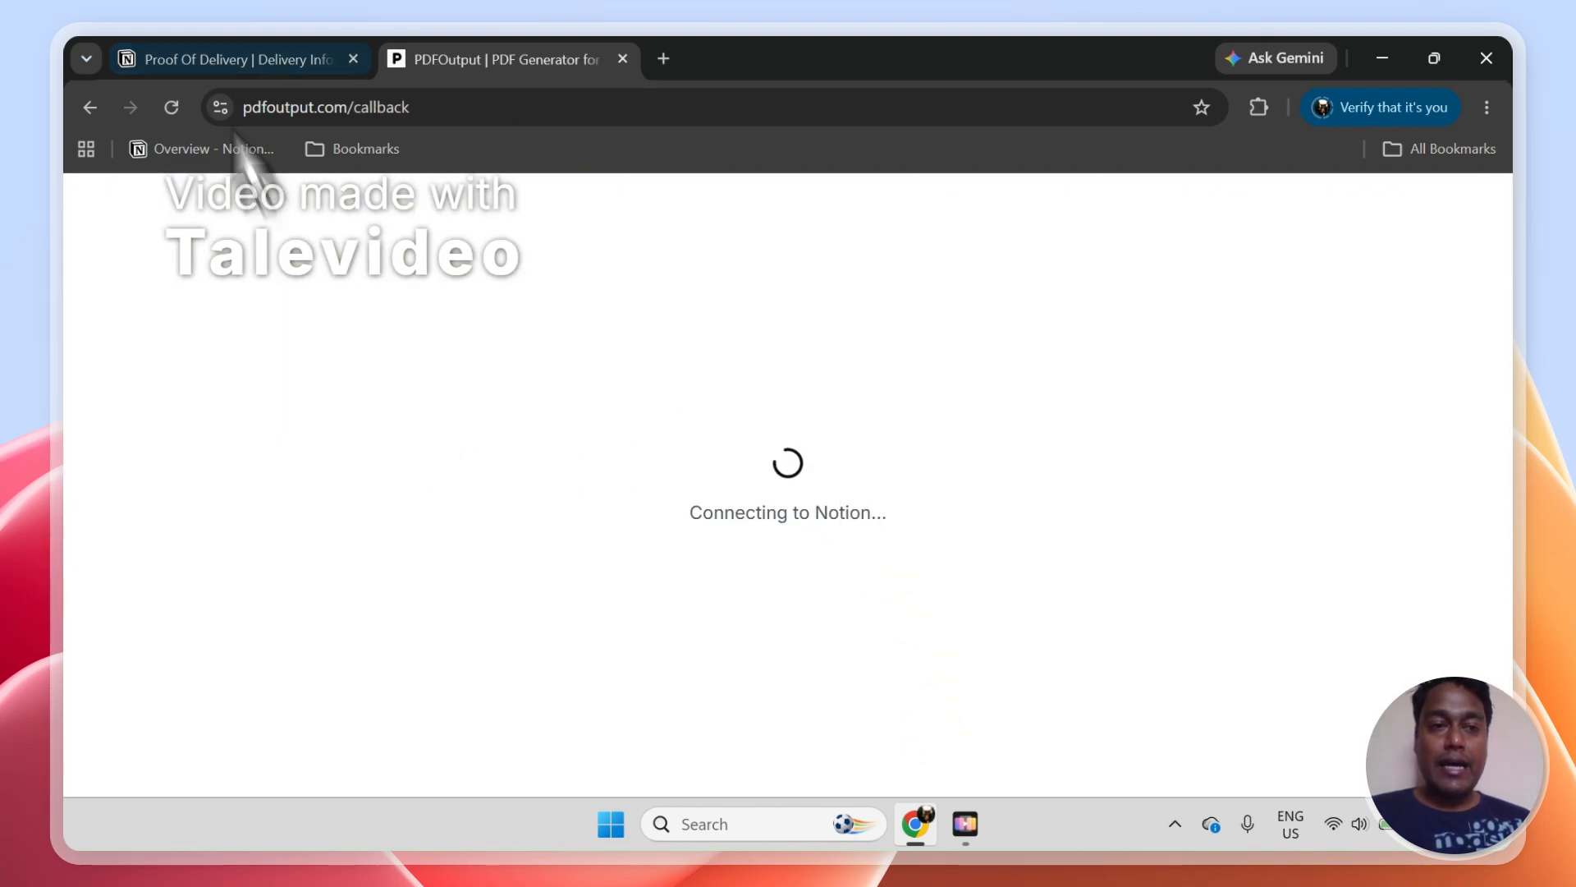
Check the columns of the Delivery Information Database in Notion and return to PDFOutput
{"action": "left_click", "coordinate": [238, 59]}
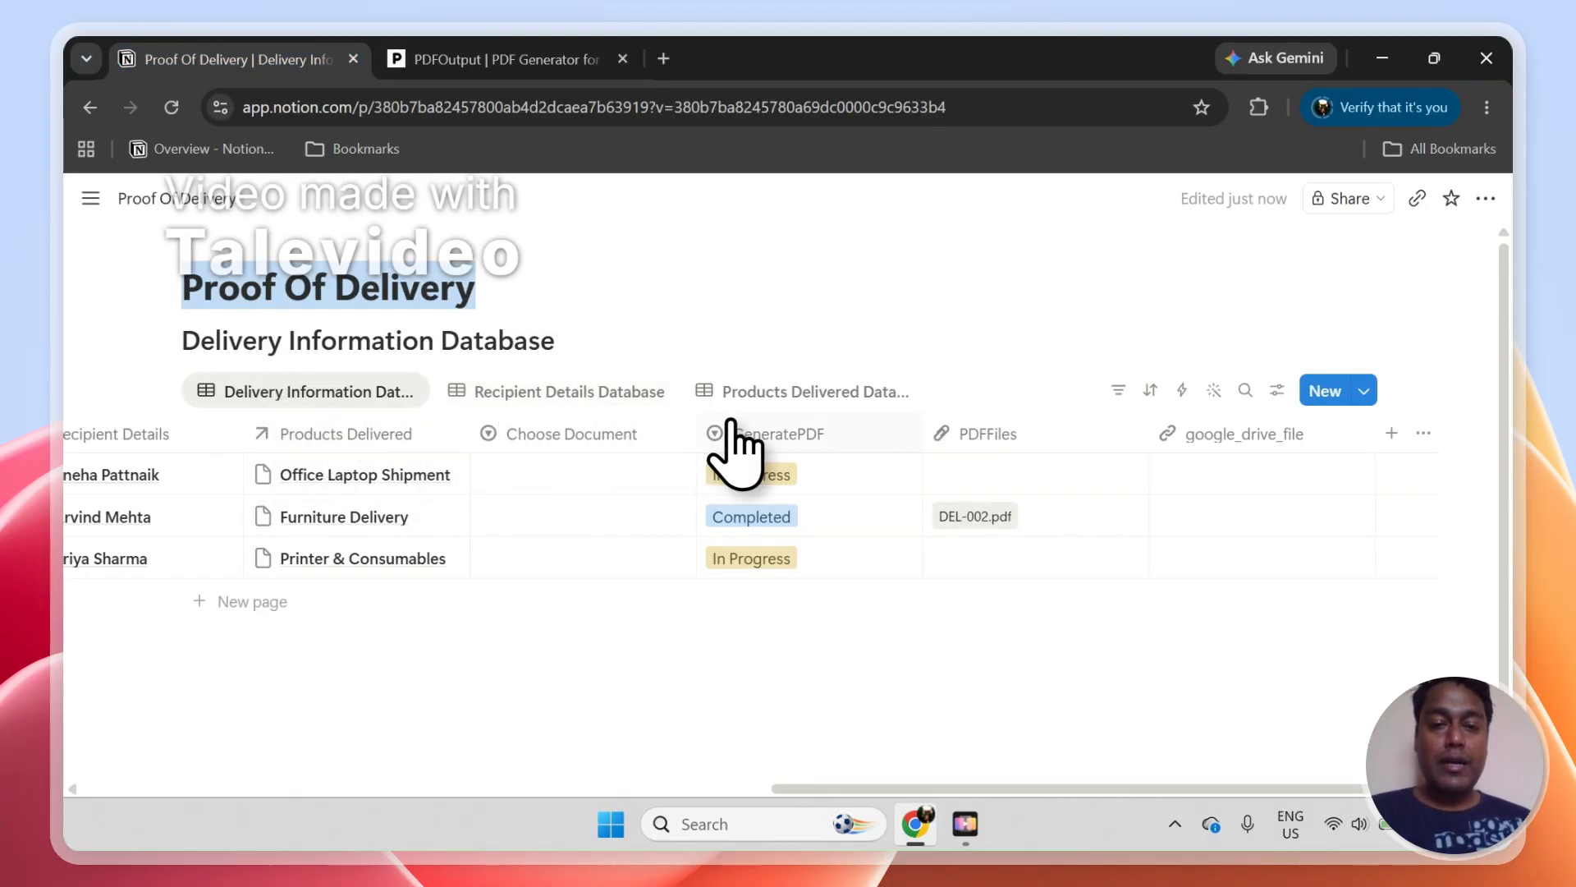
{"action": "left_click", "coordinate": [542, 37]}
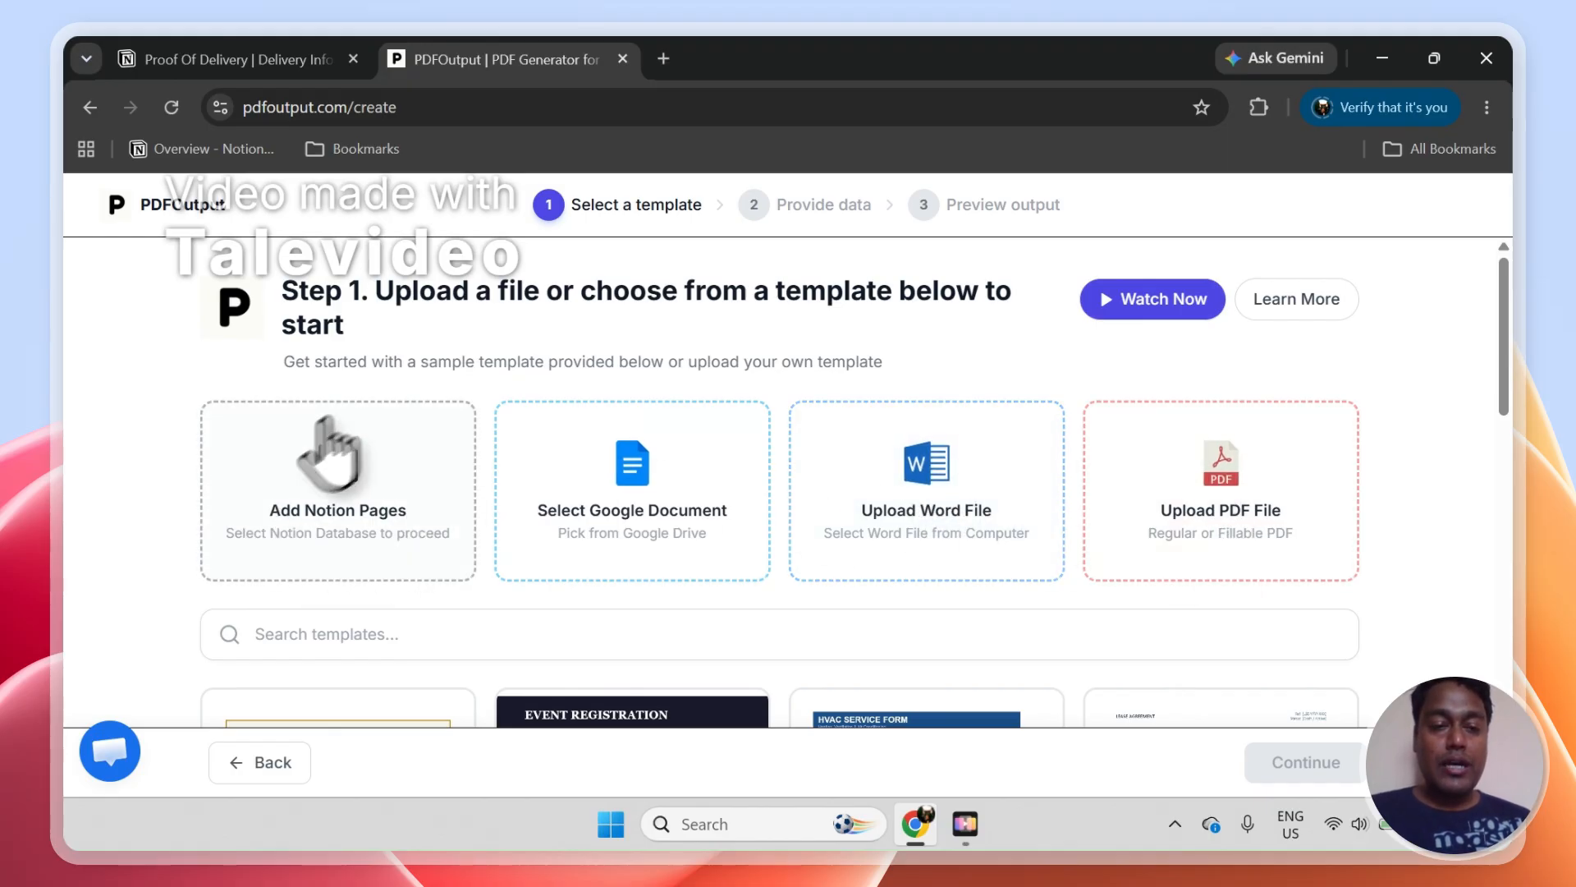
Open the DEL-001, DEL-002 and DEL-003 records in Notion and examine their properties and page content
{"action": "left_click", "coordinate": [233, 59]}
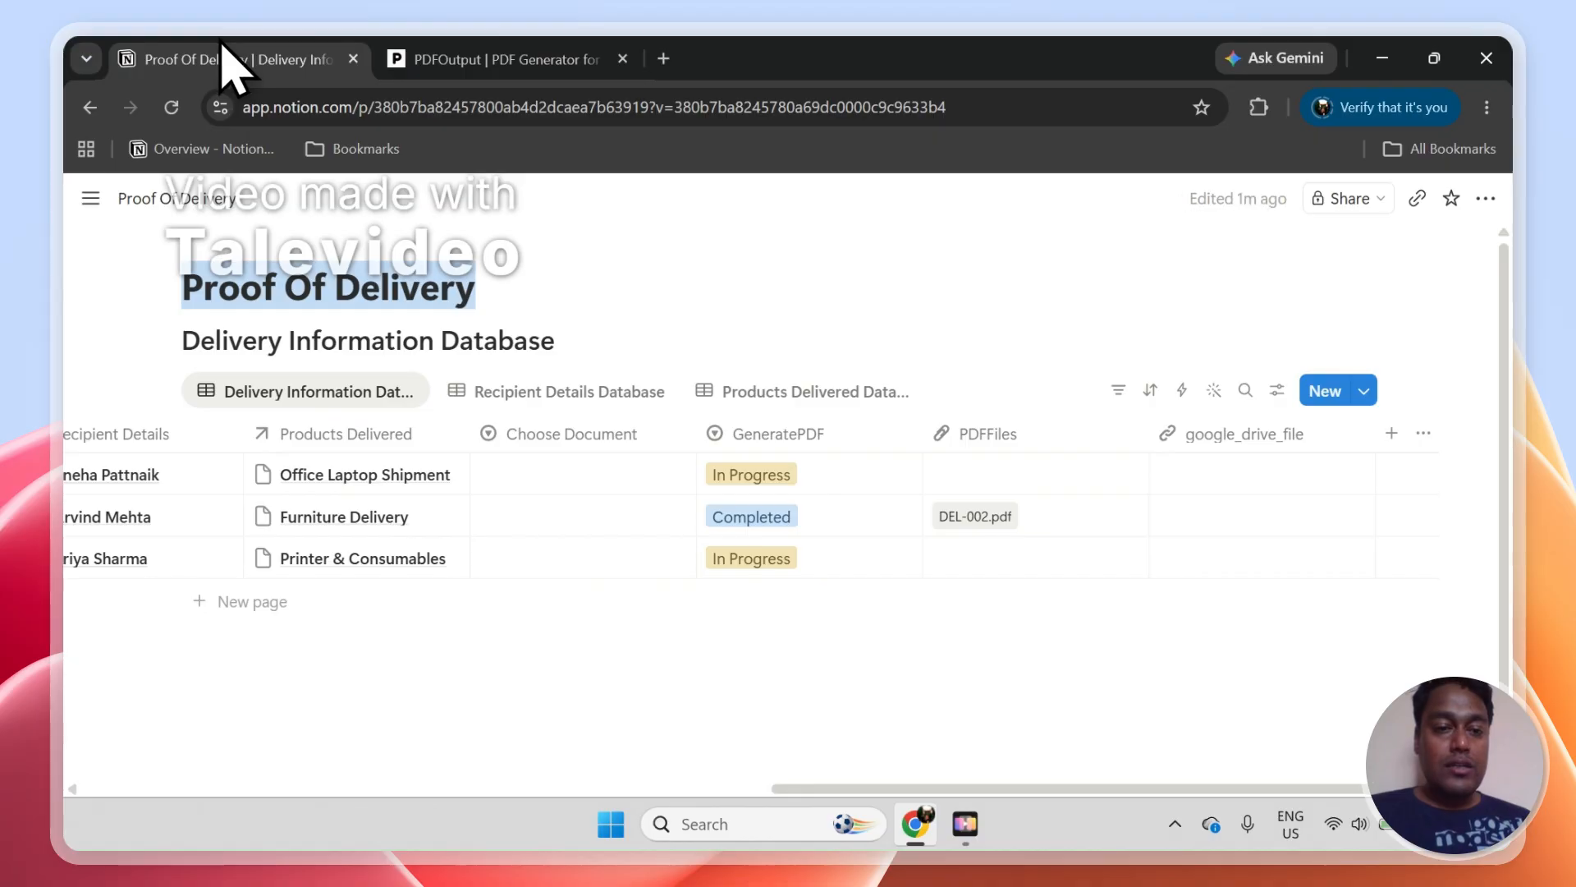
{"action": "left_click_drag", "start_coordinate": [809, 790], "coordinate": [162, 650]}
{"action": "left_click", "coordinate": [267, 475]}
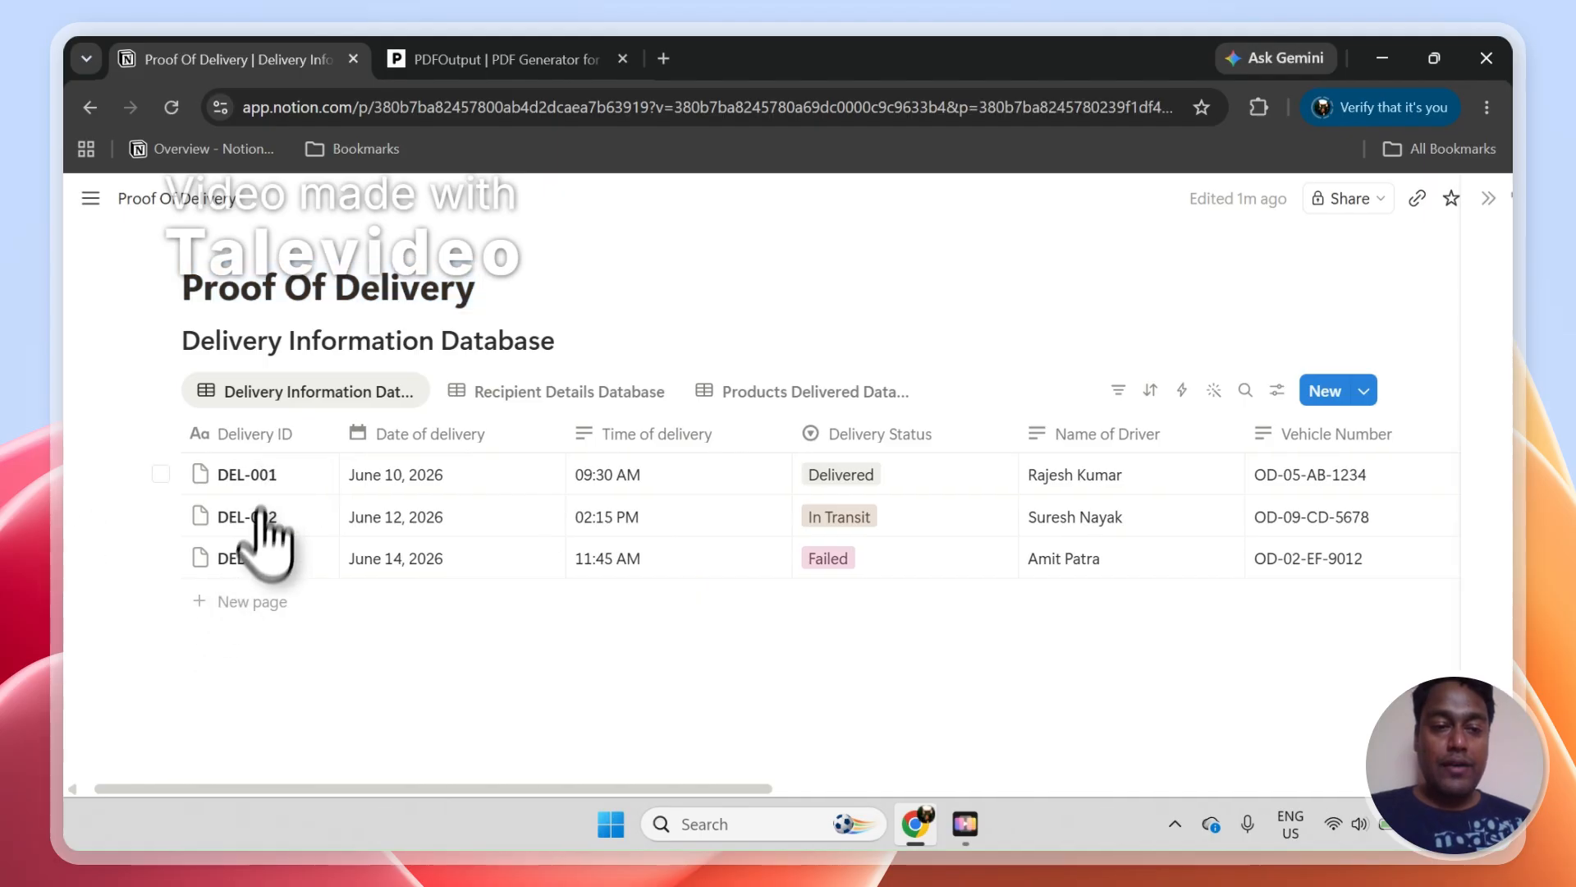
{"action": "left_click_drag", "start_coordinate": [1506, 344], "coordinate": [1517, 640]}
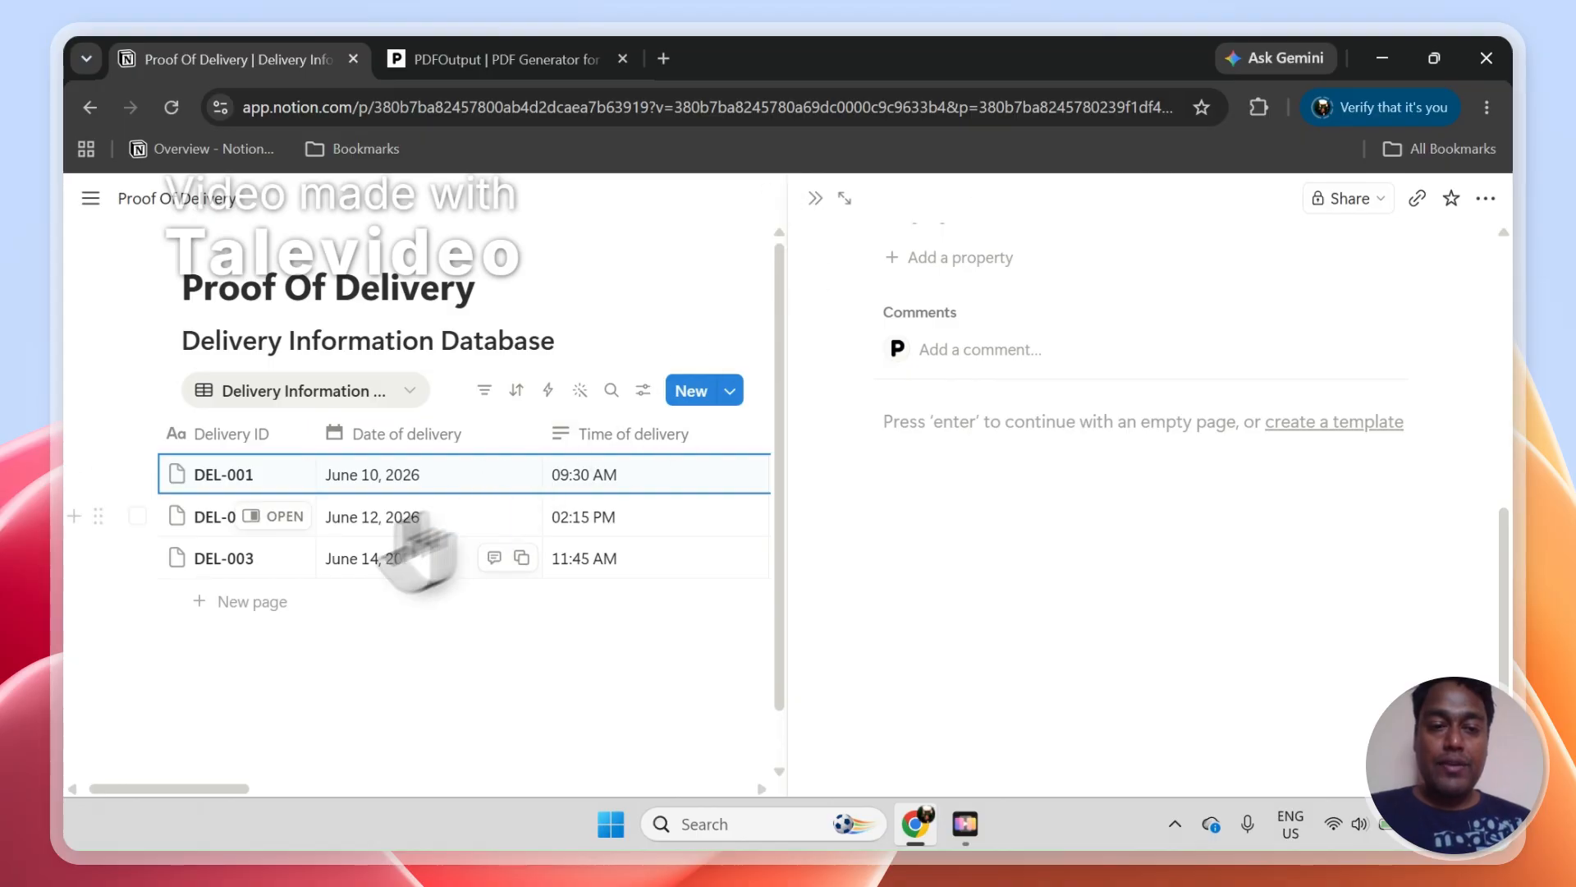
{"action": "left_click", "coordinate": [283, 519]}
{"action": "left_click", "coordinate": [292, 558]}
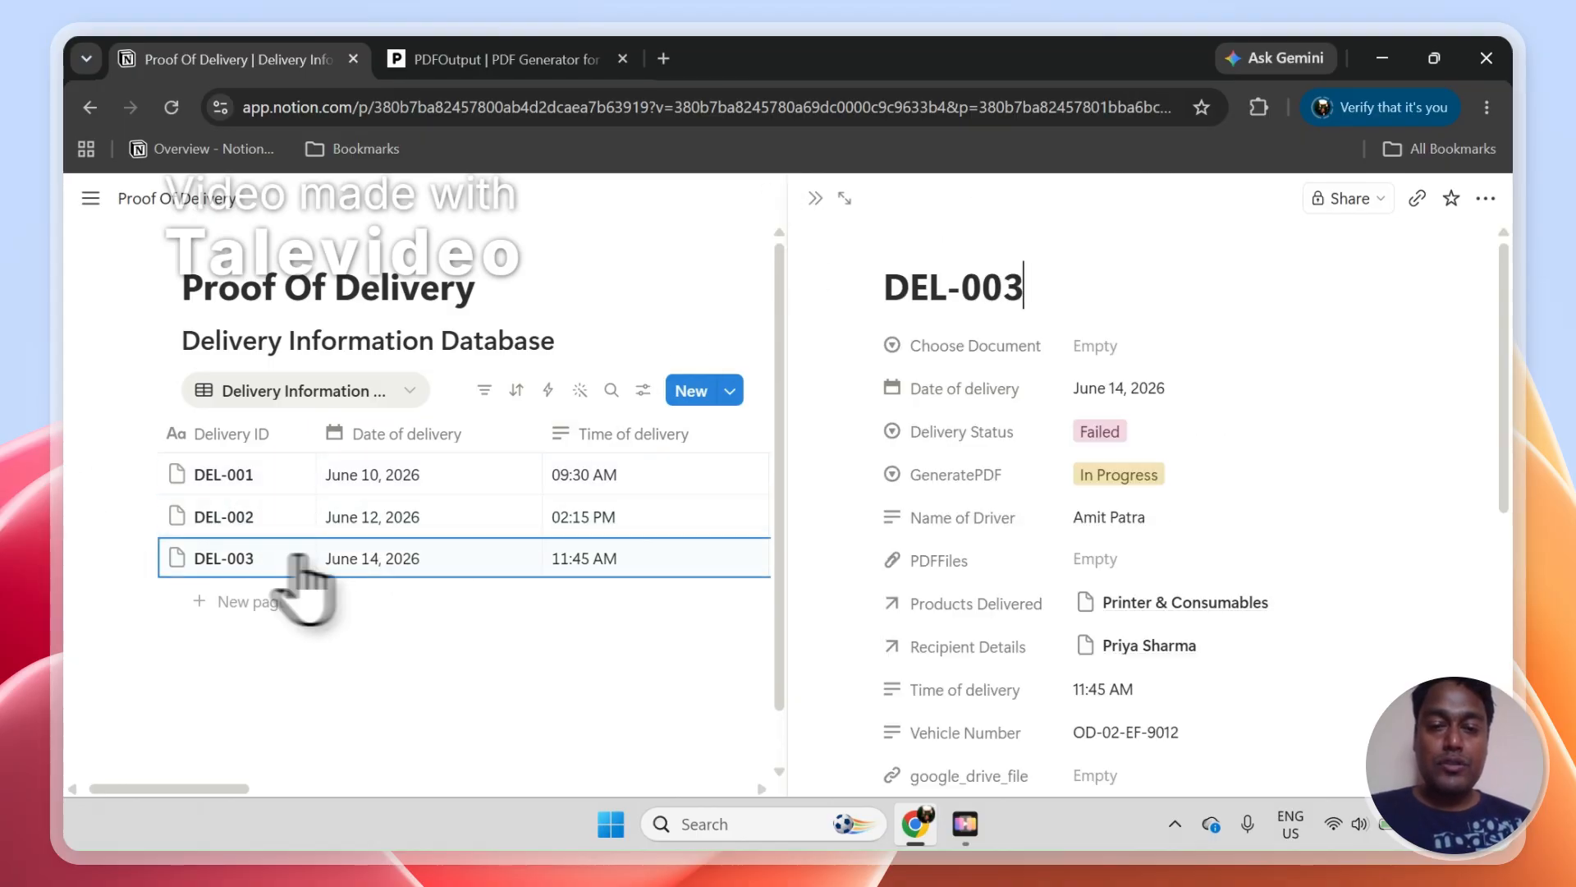
{"action": "left_click_drag", "start_coordinate": [1505, 381], "coordinate": [1517, 645]}
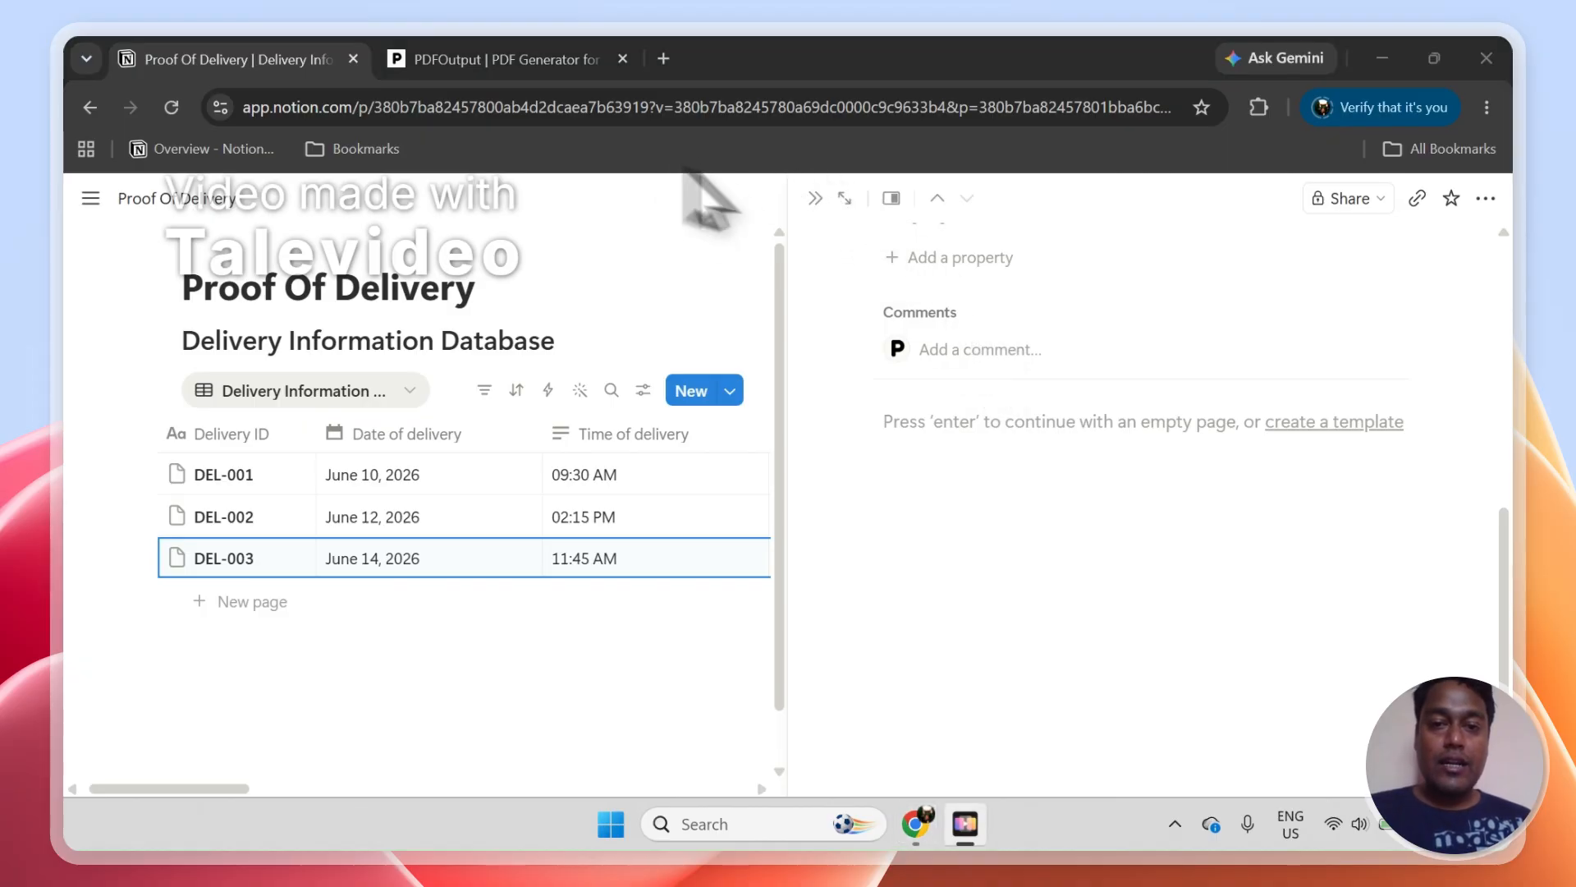
Search the PDFOutput templates for proof, select the Proof of Delivery template and continue to providing data
{"action": "left_click", "coordinate": [528, 61]}
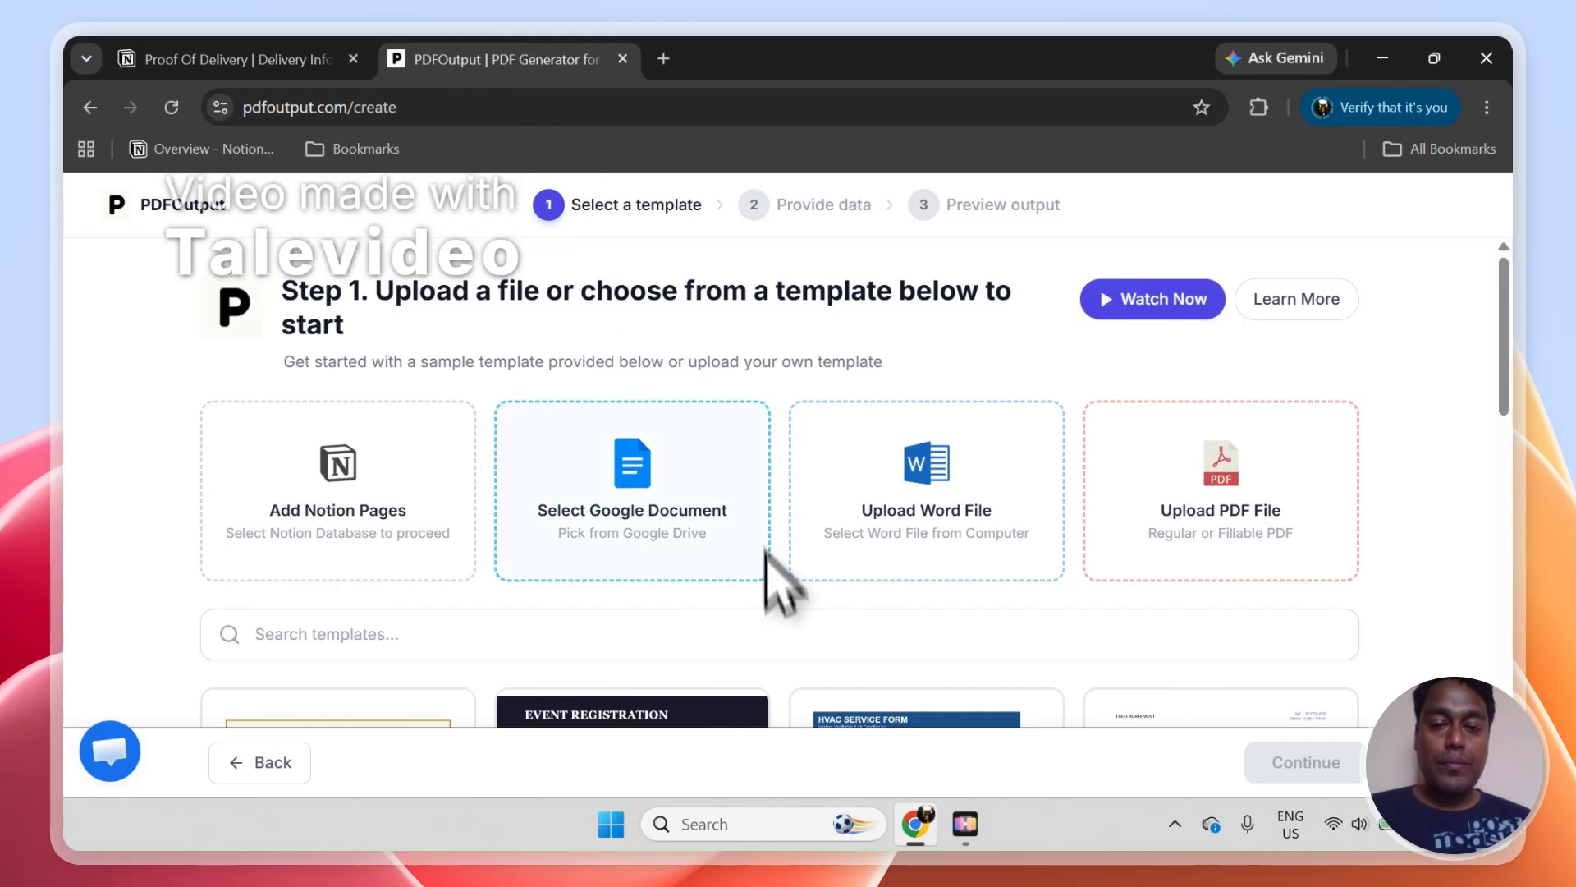
{"action": "left_click", "coordinate": [328, 59]}
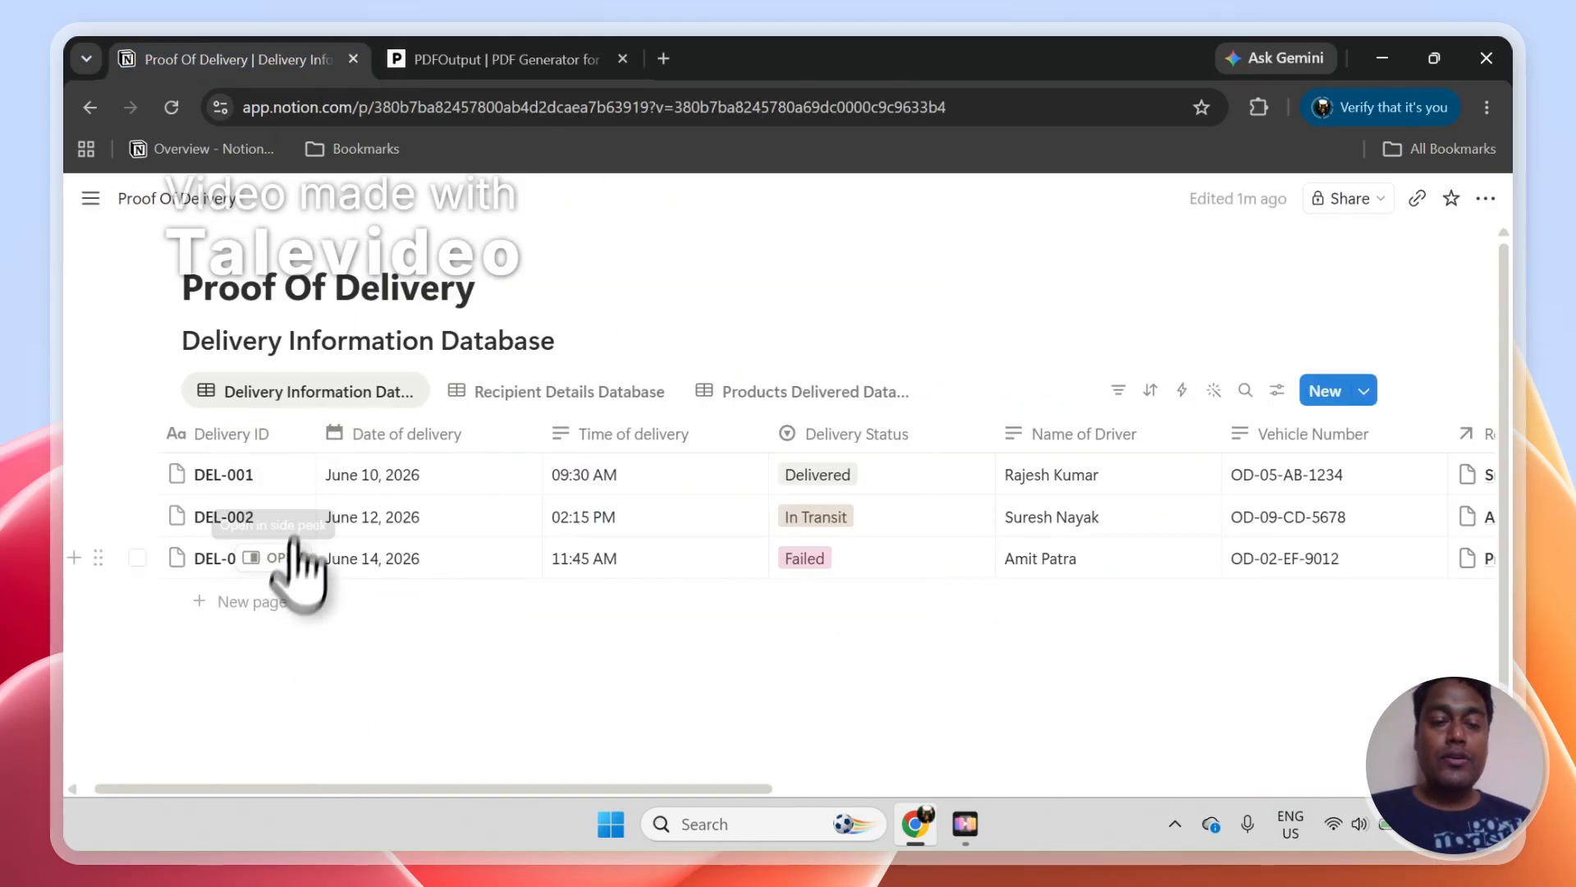
{"action": "left_click", "coordinate": [539, 59]}
{"action": "left_click_drag", "start_coordinate": [1513, 394], "coordinate": [1495, 468]}
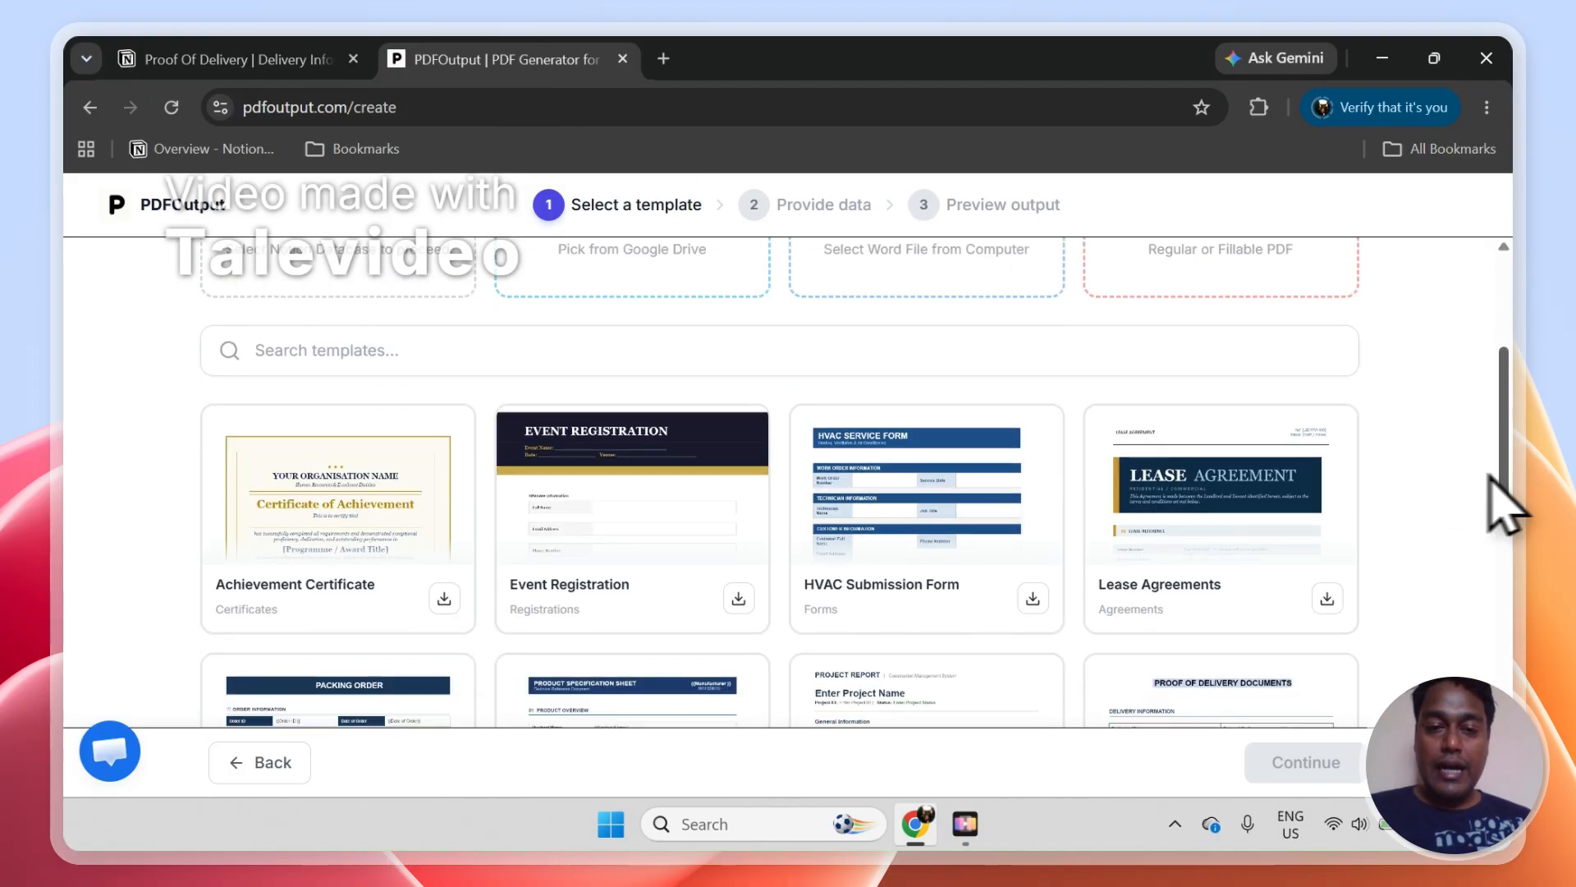
{"action": "left_click", "coordinate": [831, 374]}
{"action": "type", "text": "proof"}
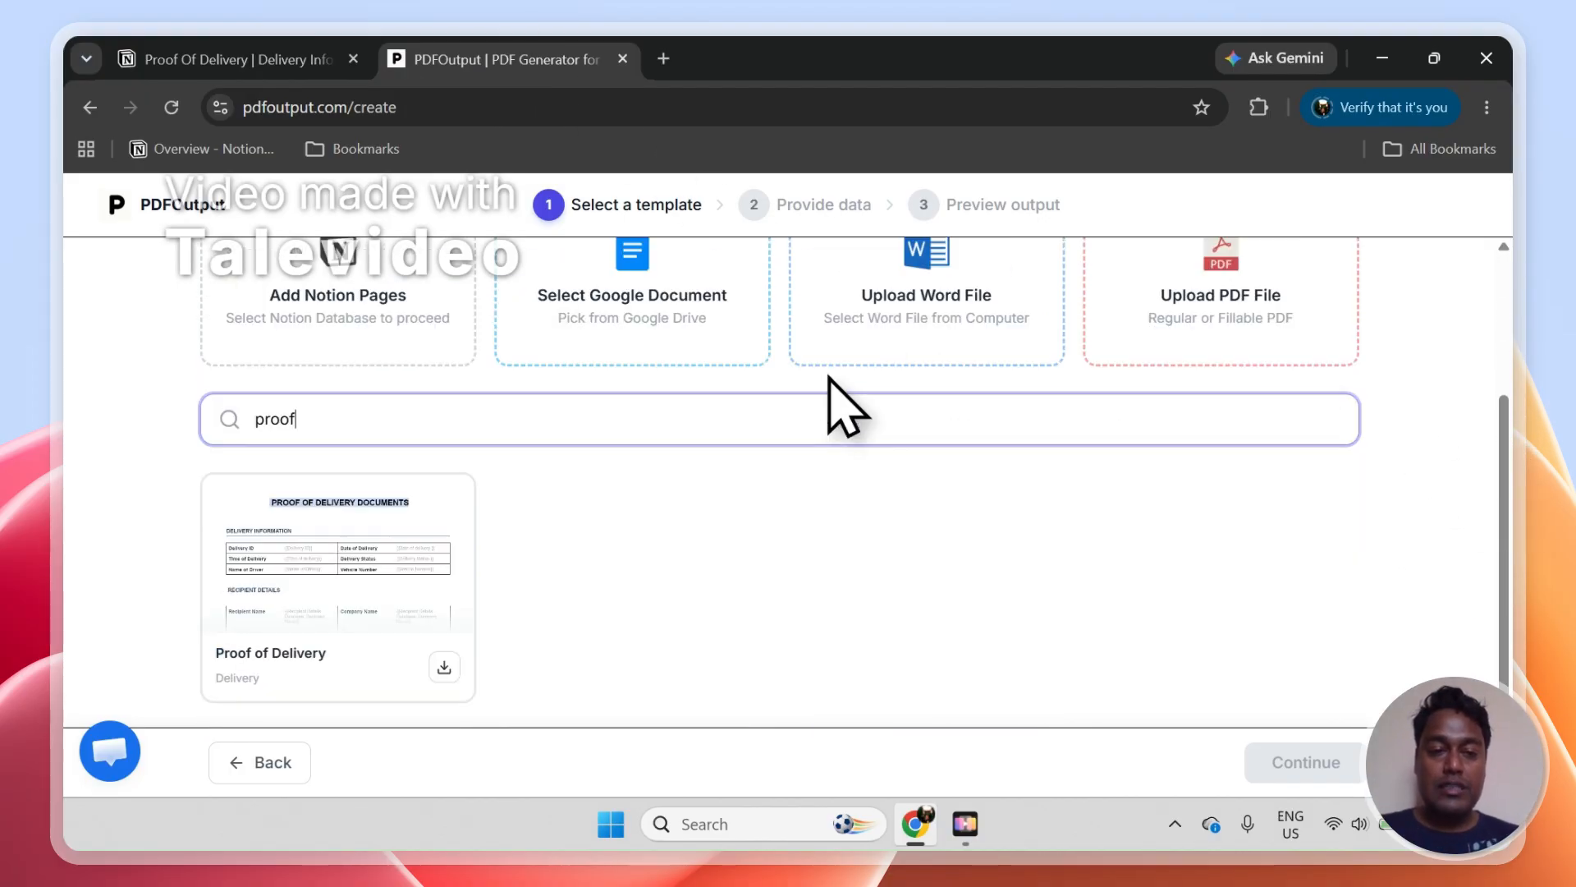
{"action": "left_click", "coordinate": [342, 537]}
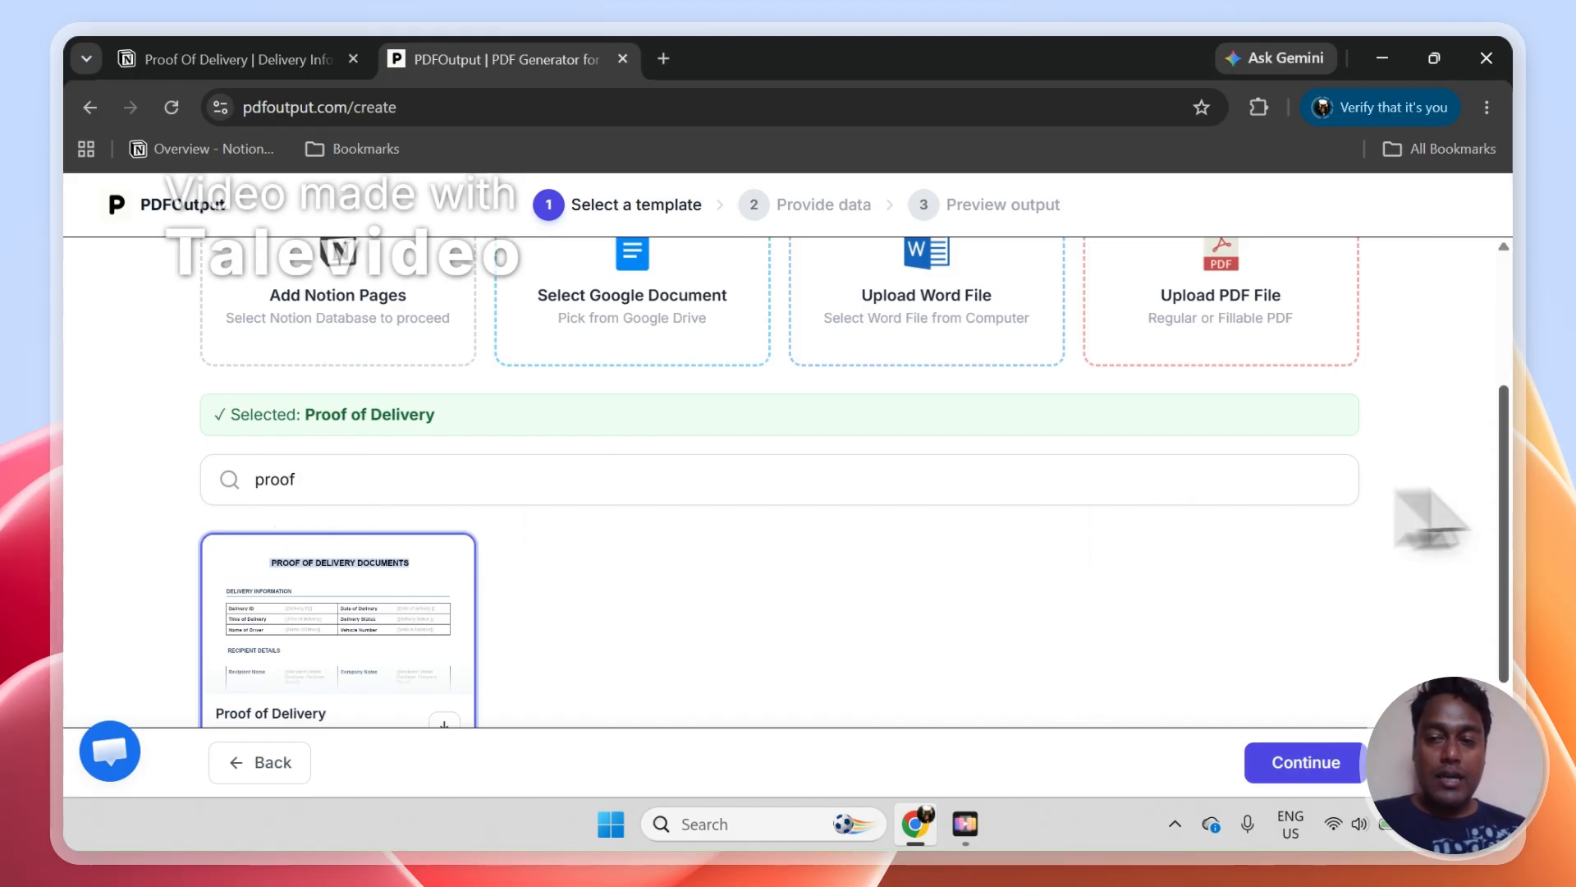
{"action": "scroll", "coordinate": [1445, 559], "scroll_direction": "down", "scroll_amount": 1}
{"action": "left_click", "coordinate": [1338, 768]}
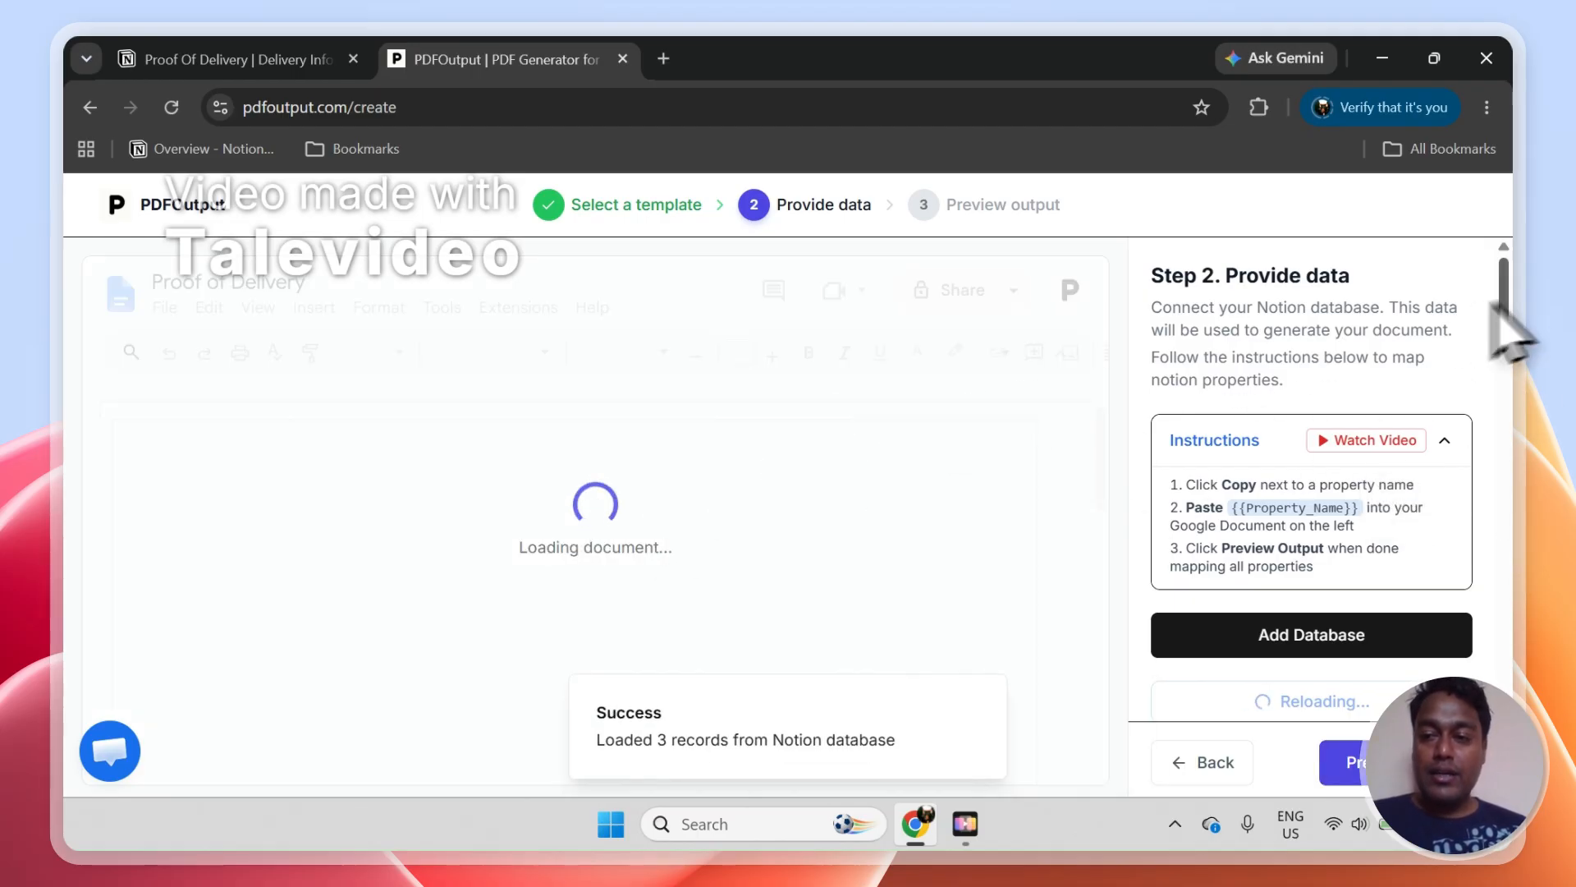
Select Delivery Information Database as the data source, checking it against the Proof Of Delivery page in Notion
{"action": "left_click_drag", "start_coordinate": [1500, 304], "coordinate": [1513, 384]}
{"action": "left_click_drag", "start_coordinate": [1153, 323], "coordinate": [1278, 327]}
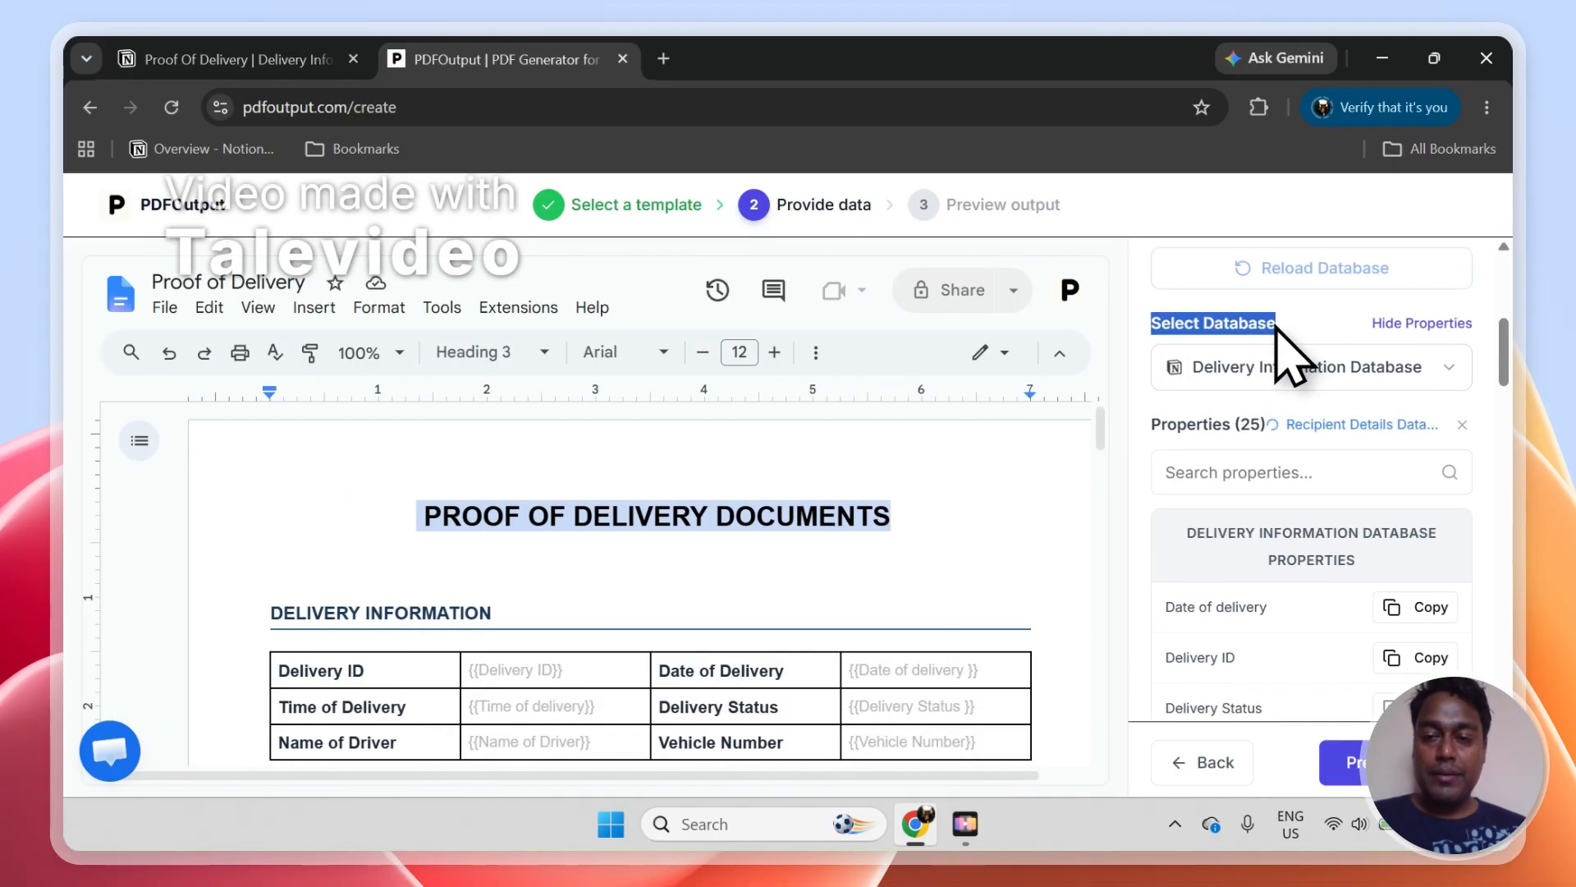
{"action": "left_click", "coordinate": [1447, 371]}
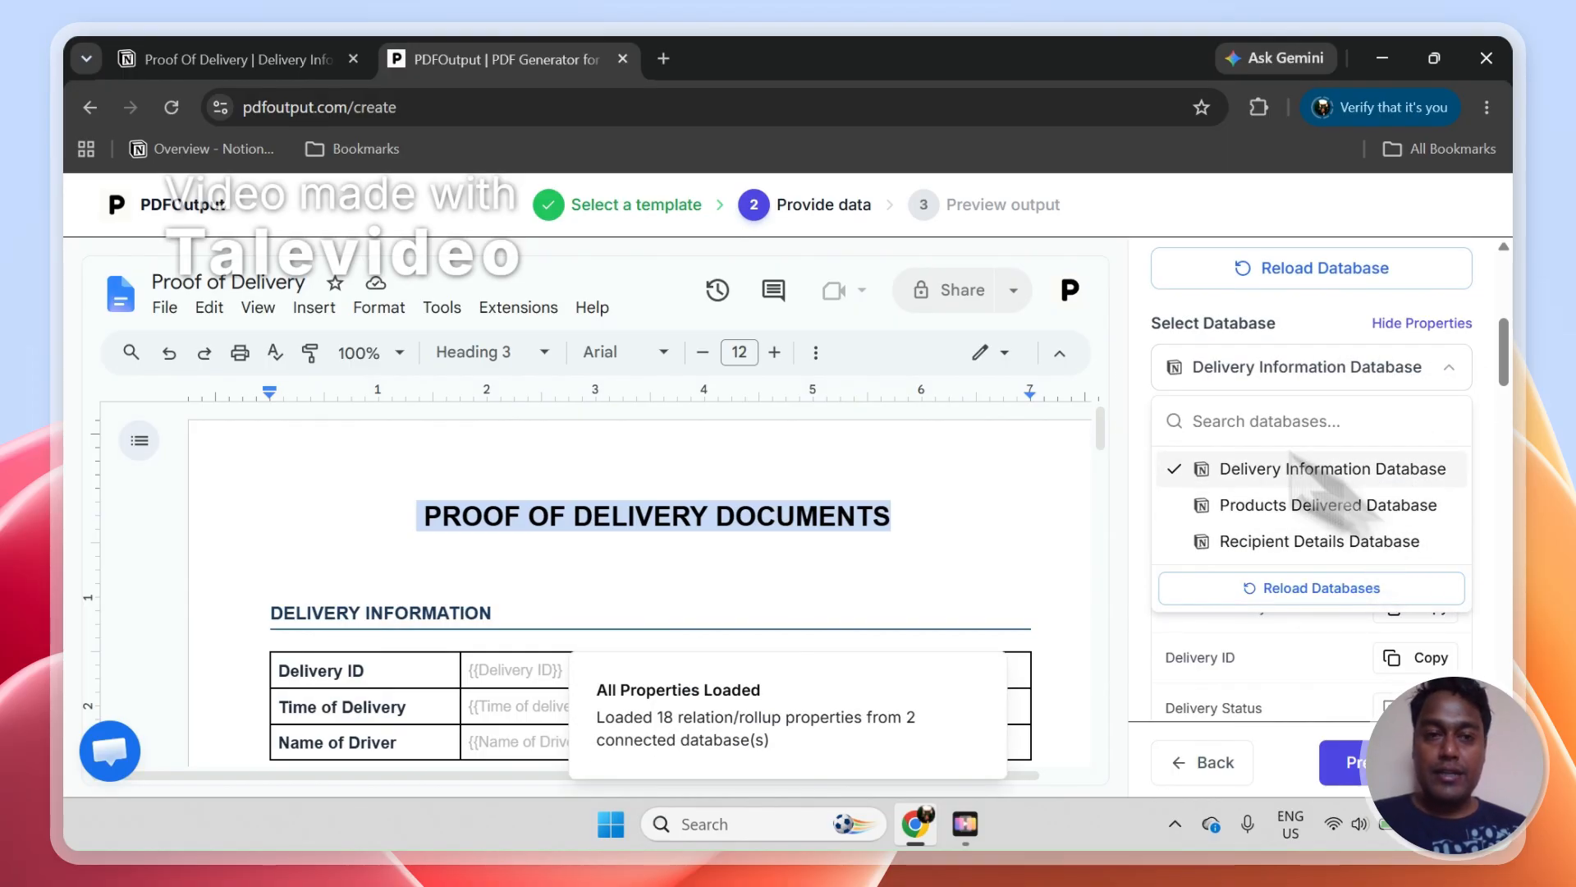
{"action": "left_click", "coordinate": [308, 51]}
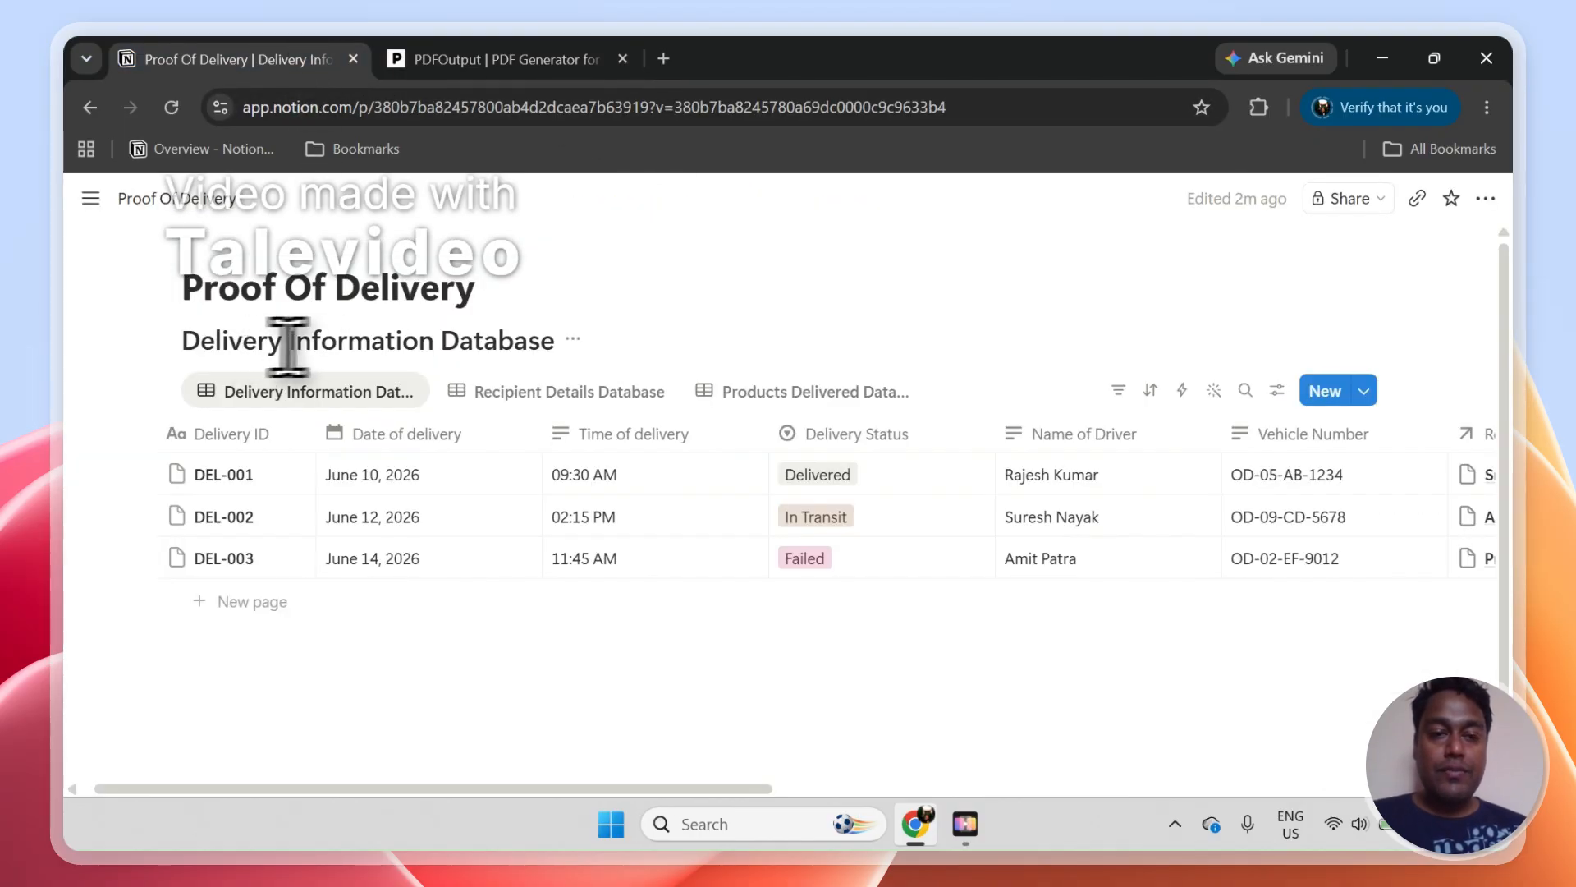
{"action": "left_click", "coordinate": [453, 61]}
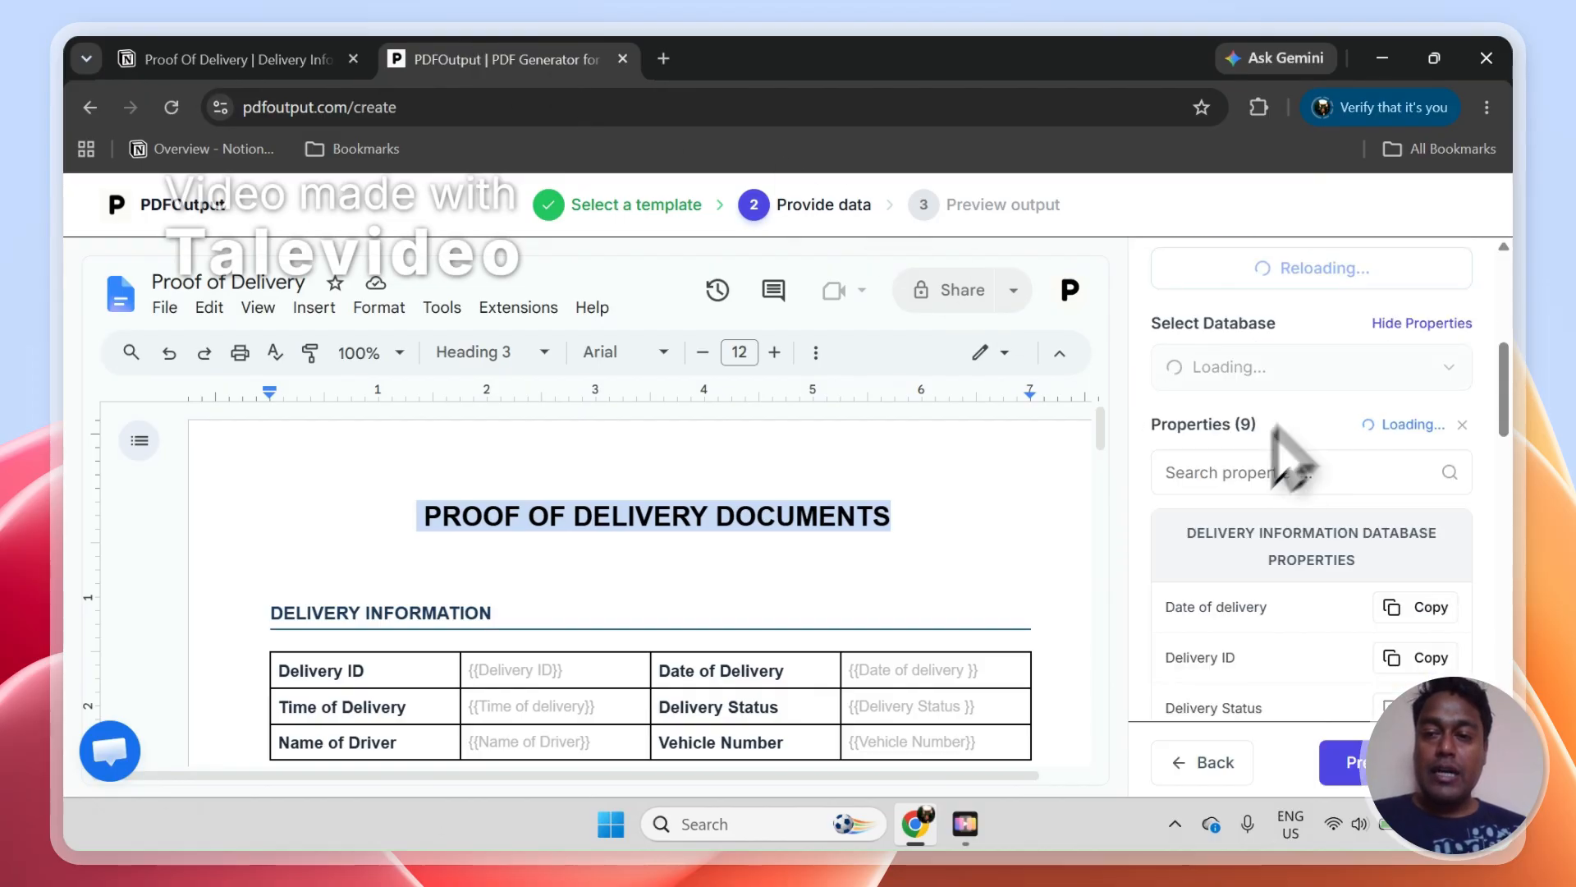
{"action": "left_click_drag", "start_coordinate": [1509, 368], "coordinate": [1436, 373]}
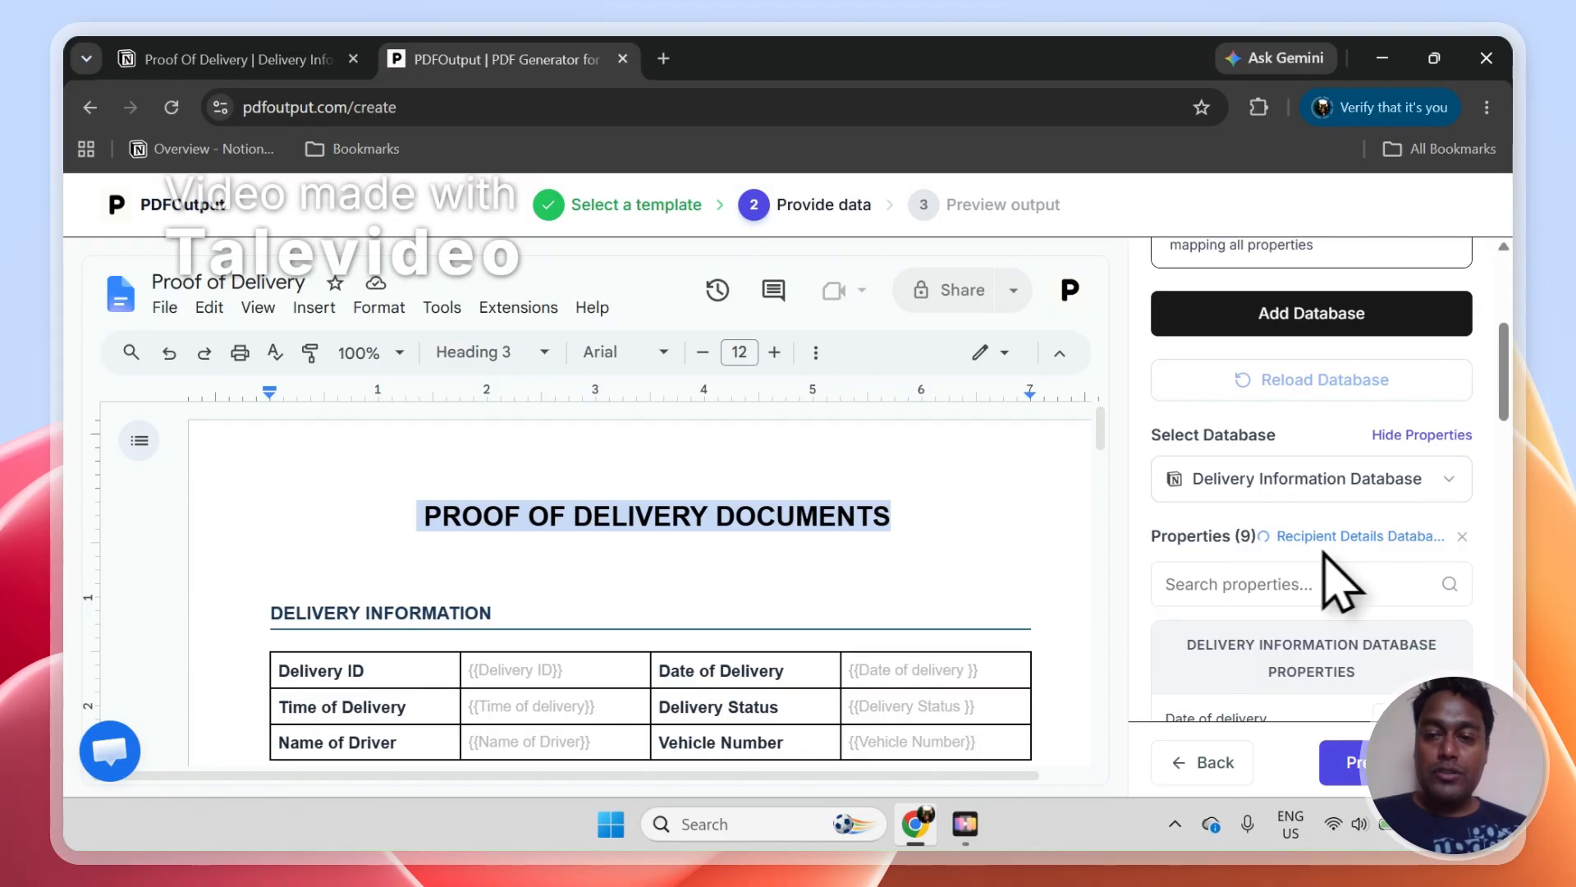
{"action": "left_click", "coordinate": [275, 48]}
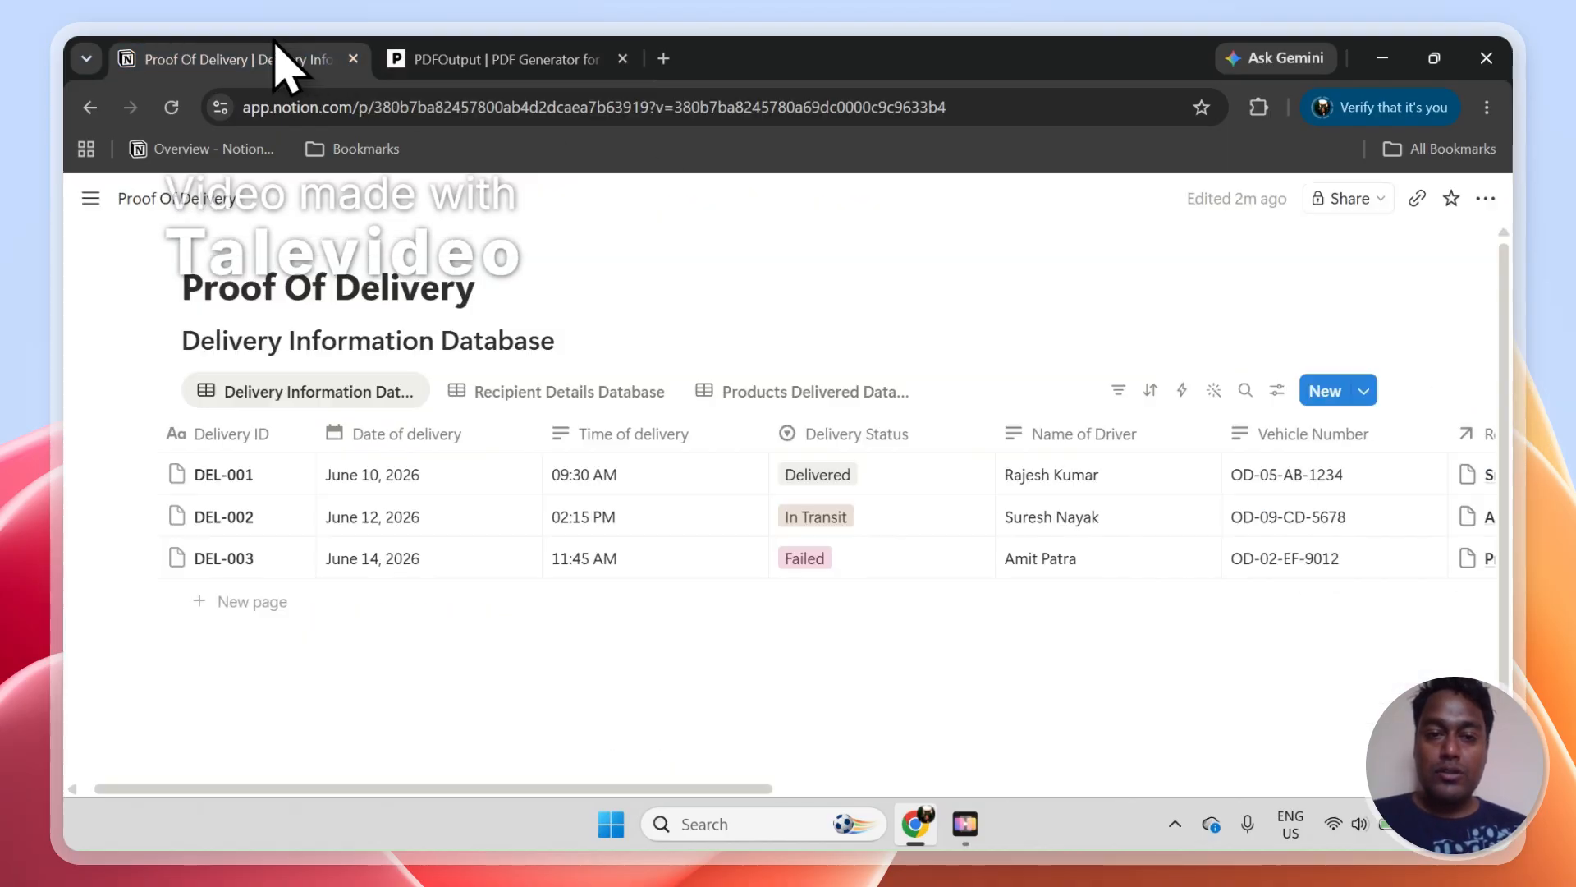
{"action": "left_click", "coordinate": [513, 59]}
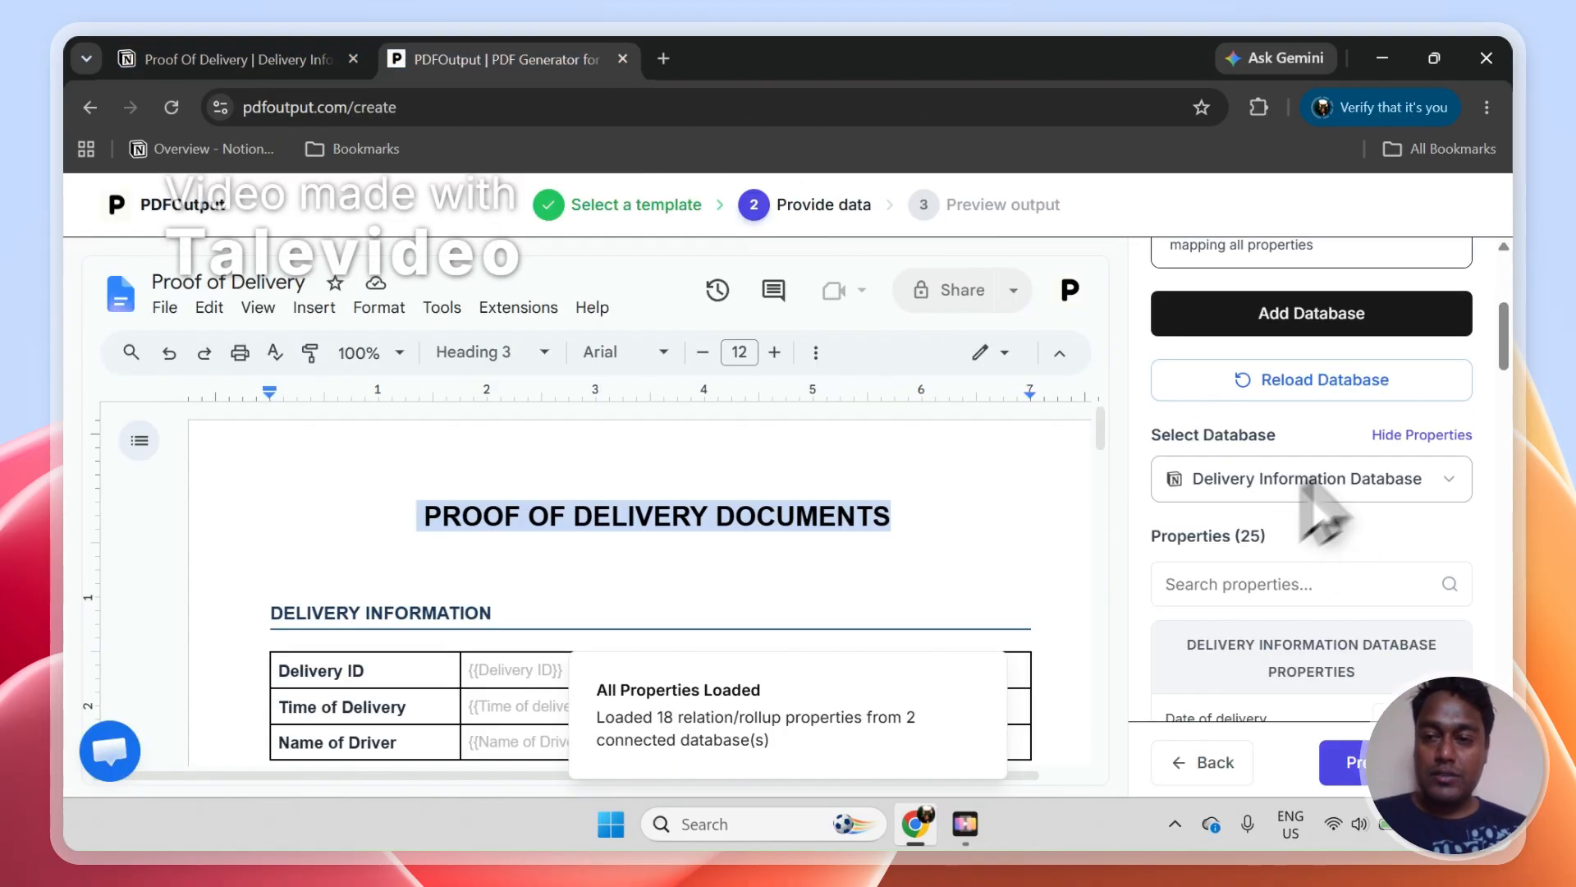
Clear the Delivery ID, Time of Delivery and Name of Driver placeholders in the template, and insert the {{Delivery ID}} property in its cell
{"action": "left_click_drag", "start_coordinate": [1509, 345], "coordinate": [1520, 380]}
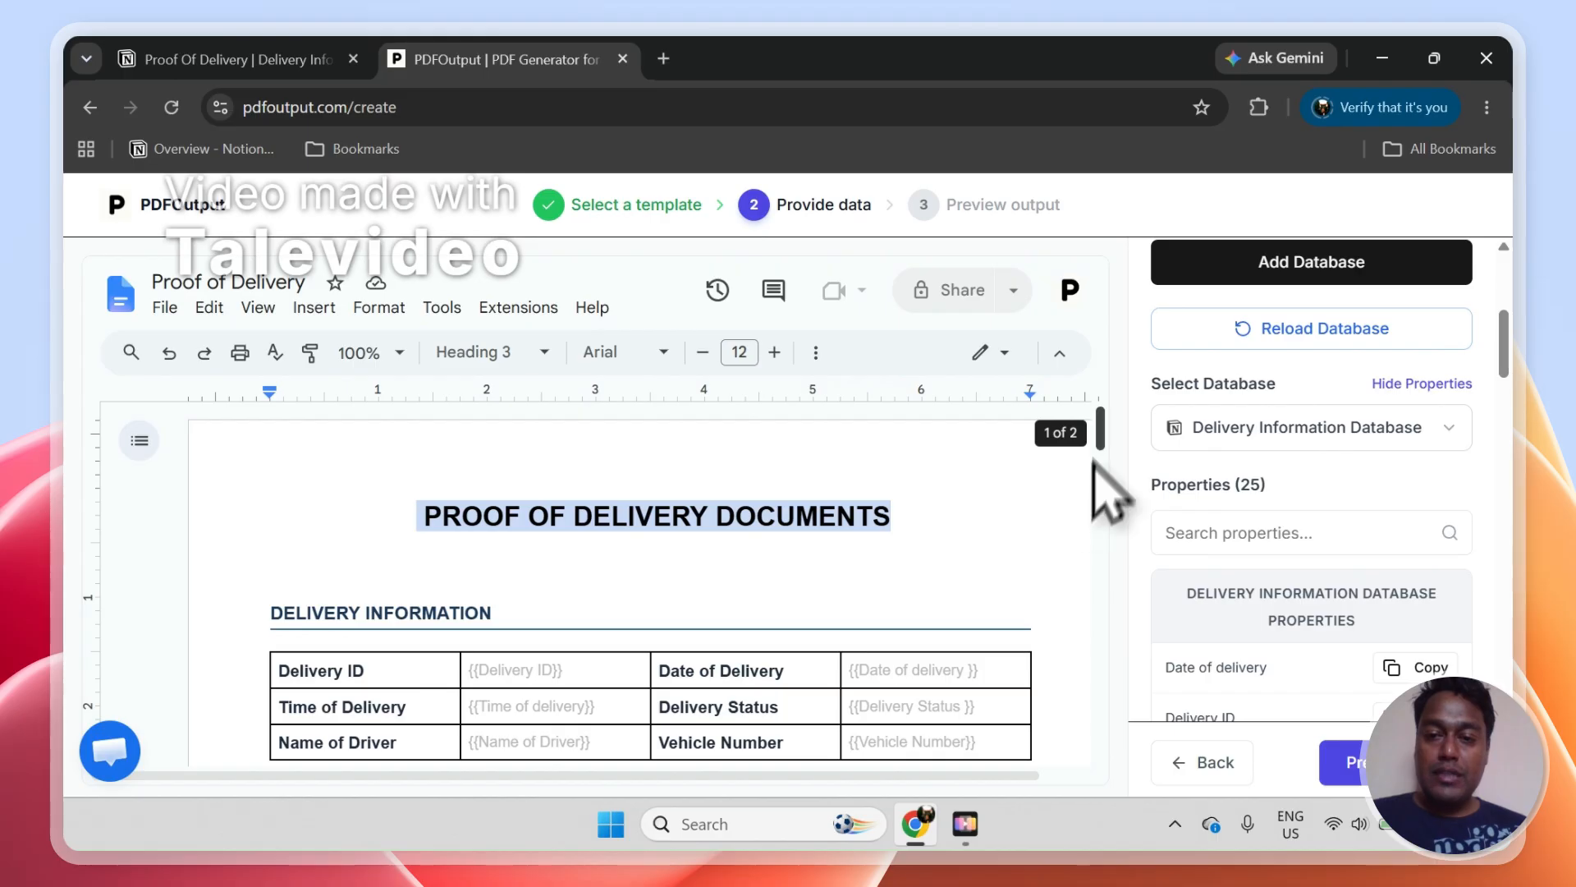
{"action": "scroll", "coordinate": [1108, 472], "scroll_direction": "down", "scroll_amount": 1}
{"action": "scroll", "coordinate": [1108, 476], "scroll_direction": "down", "scroll_amount": 1}
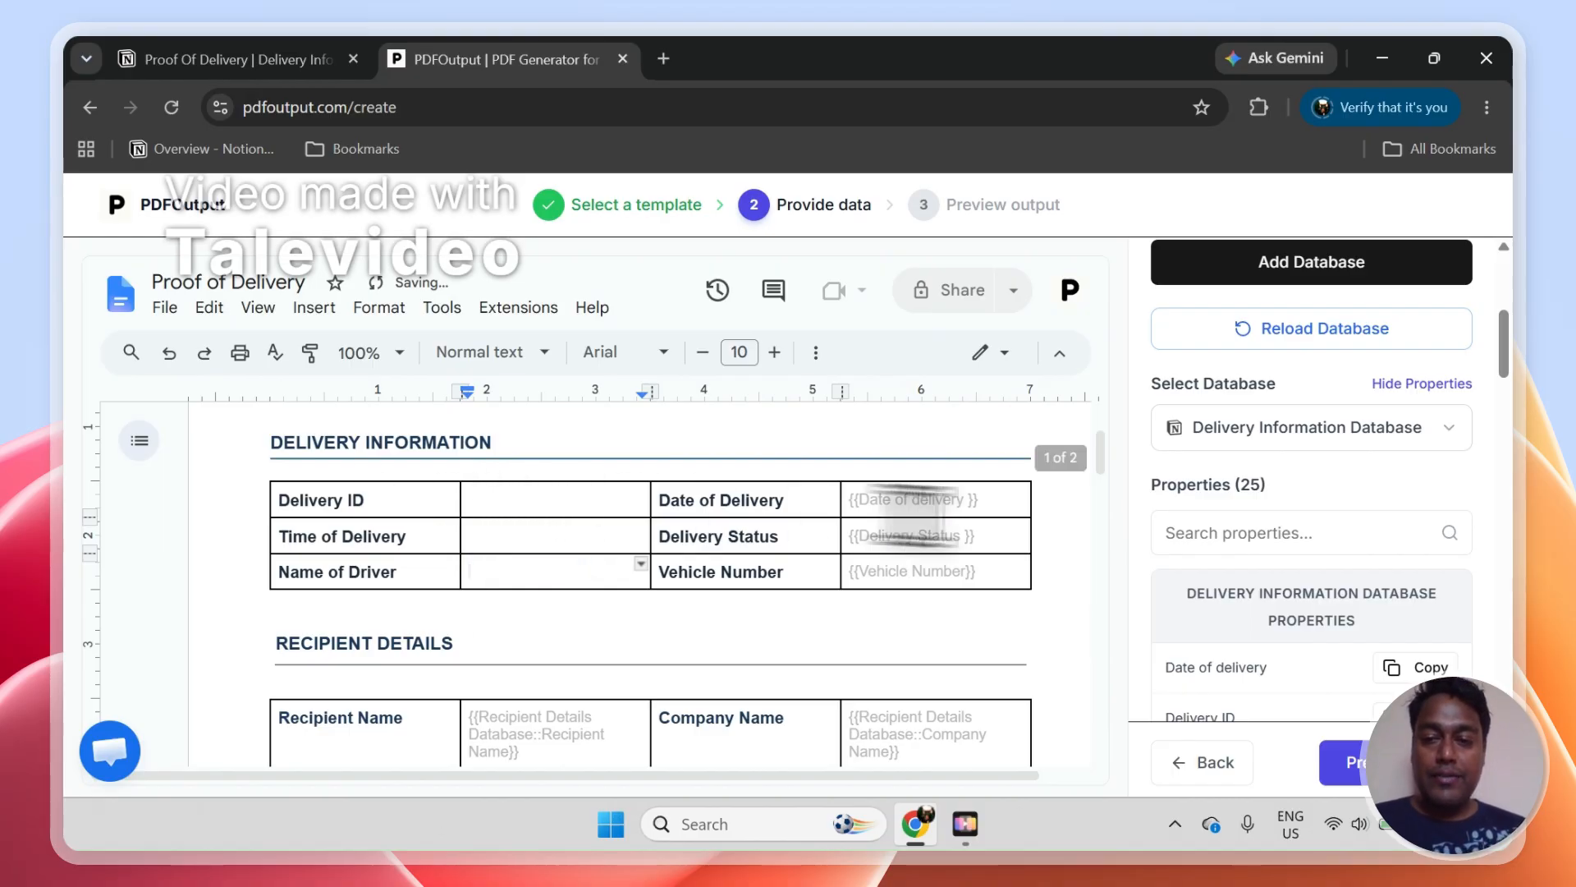
{"action": "left_click", "coordinate": [1180, 541]}
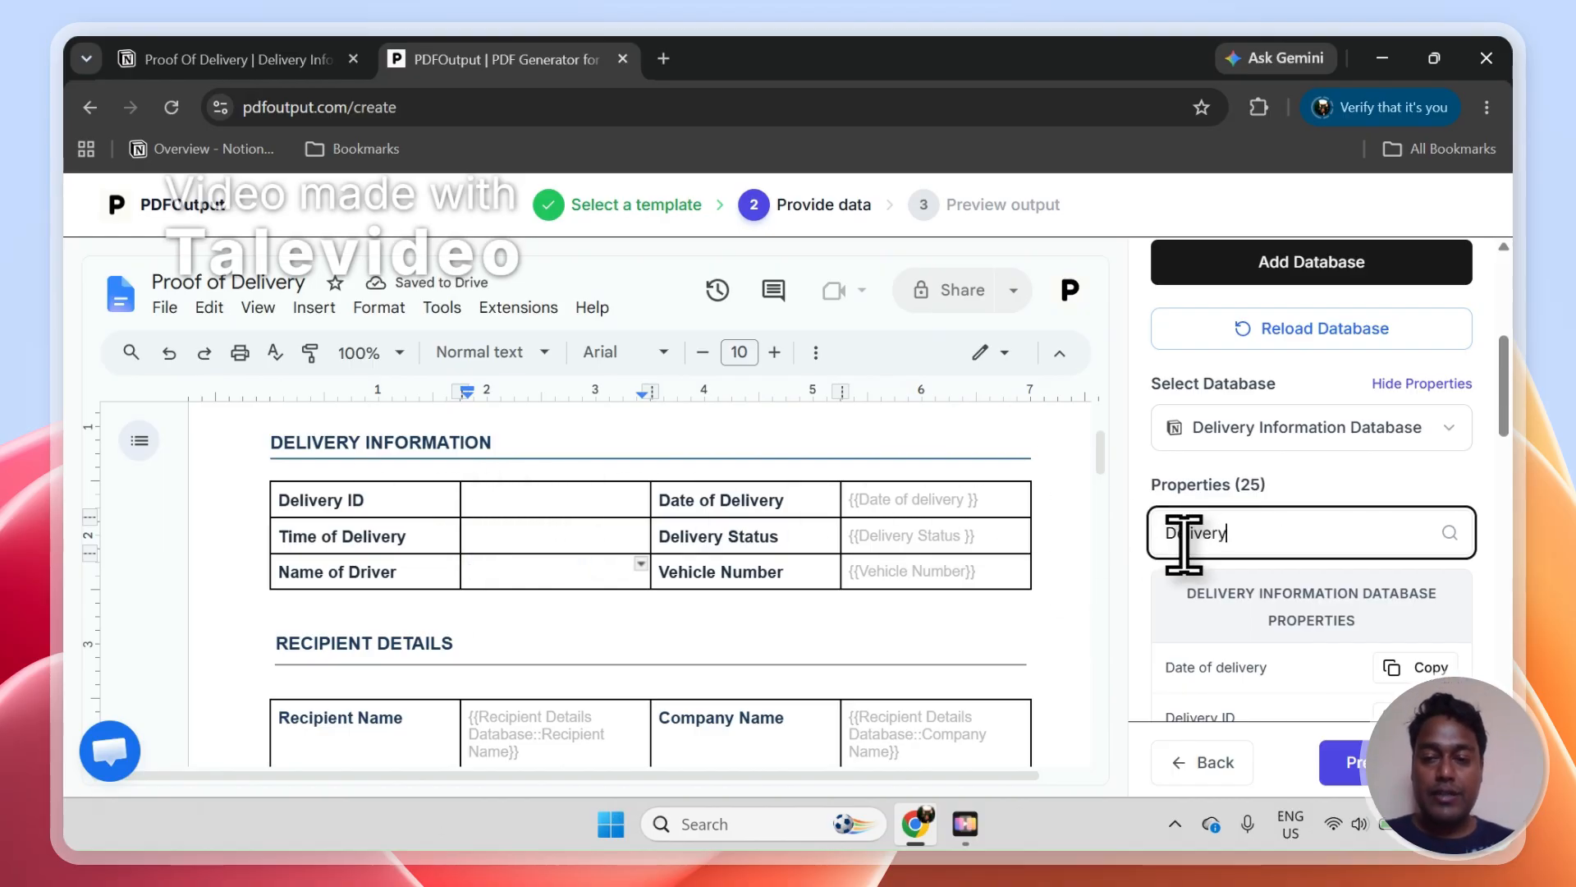
{"action": "left_click_drag", "start_coordinate": [1507, 388], "coordinate": [1514, 429]}
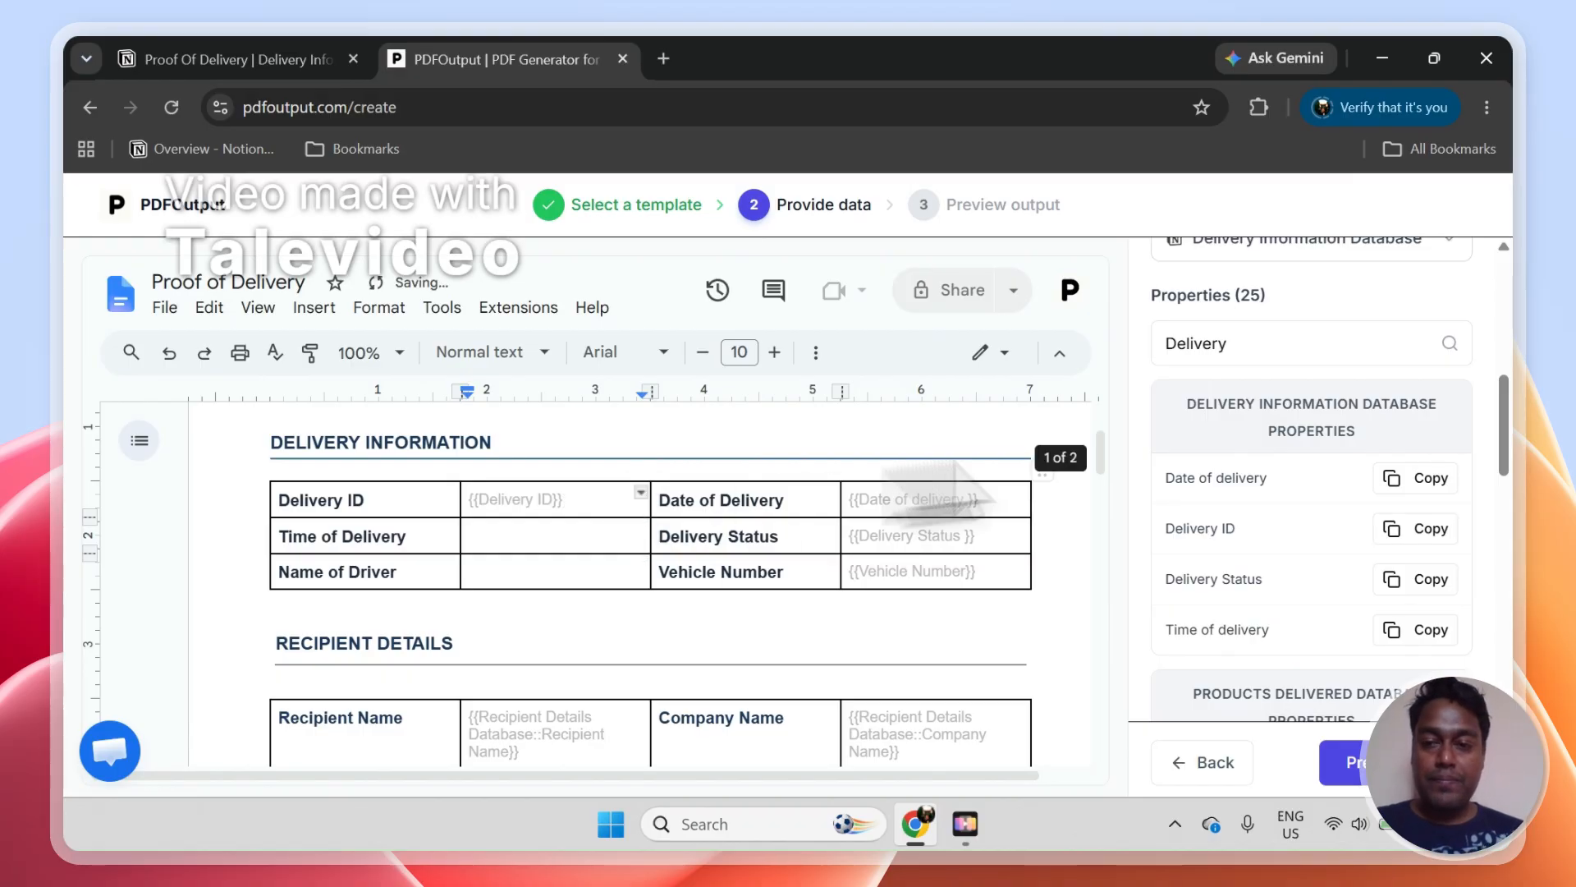
Search the properties for Time and insert {{Time of delivery}} in the cell beside Time of Delivery
{"action": "left_click", "coordinate": [1285, 359]}
{"action": "type", "text": "Time"}
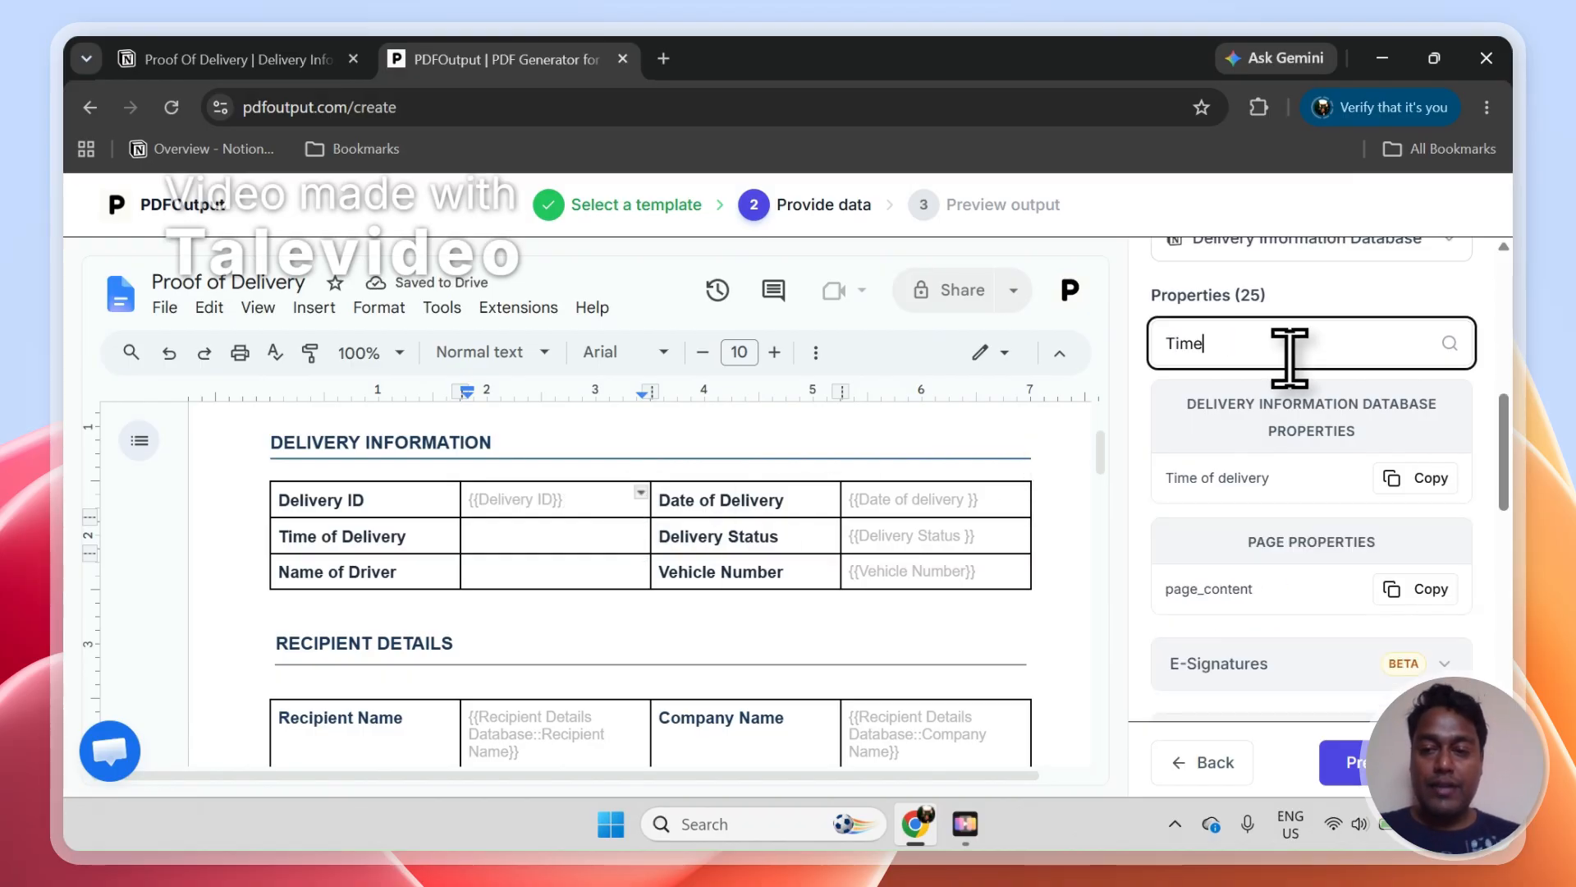
{"action": "left_click", "coordinate": [1425, 480]}
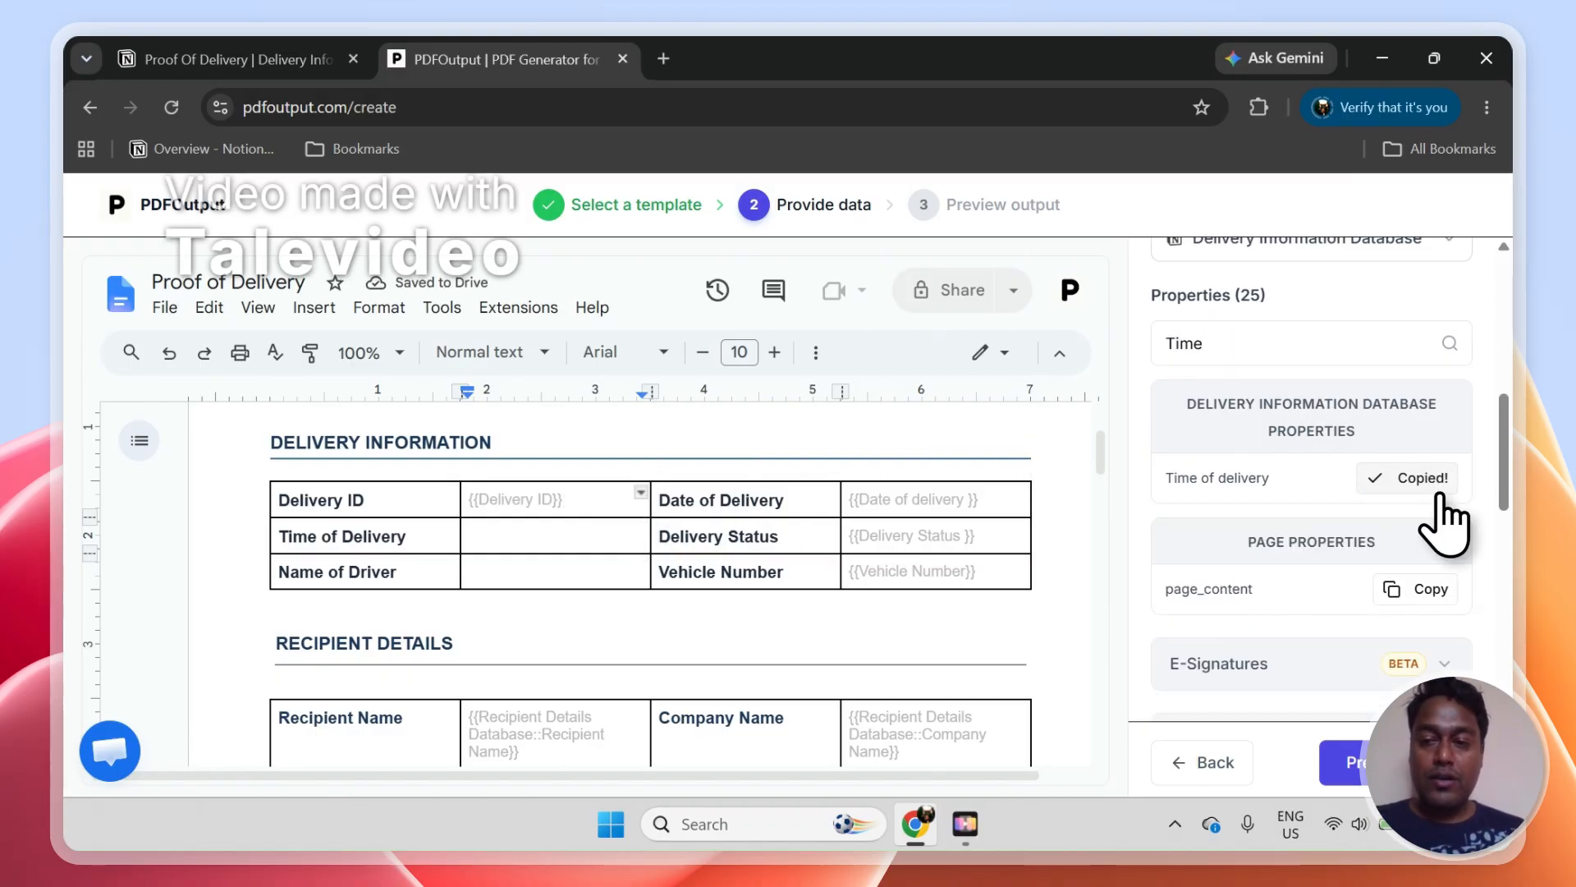
{"action": "left_click", "coordinate": [606, 548]}
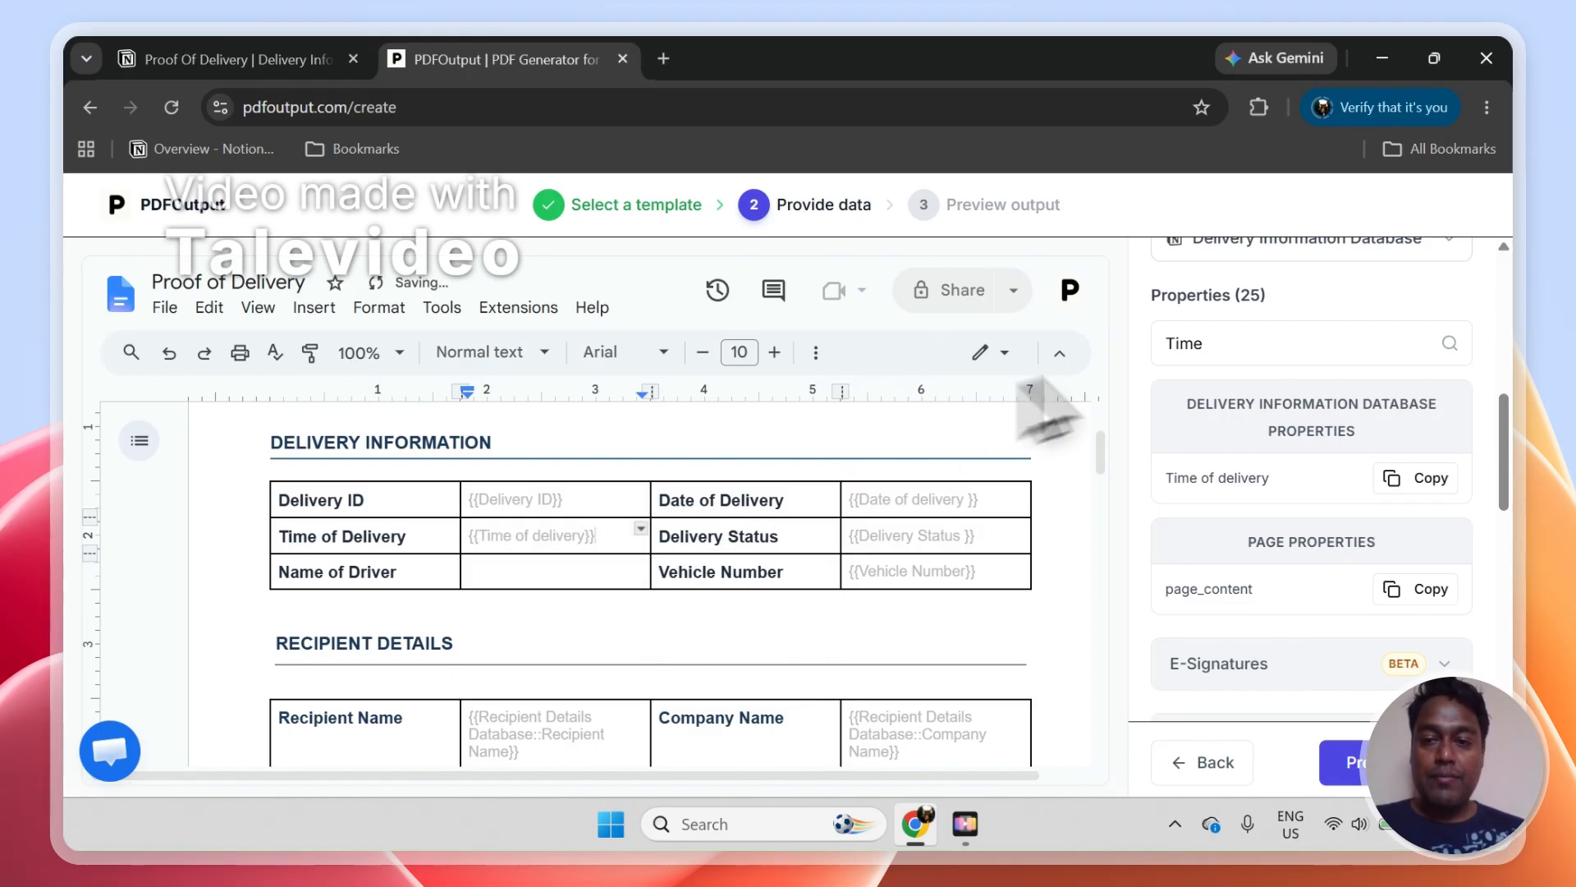
Search the properties for Nam and insert {{Name of Driver}} in the cell beside Name of Driver
{"action": "double_click", "coordinate": [1223, 336]}
{"action": "type", "text": "Nam"}
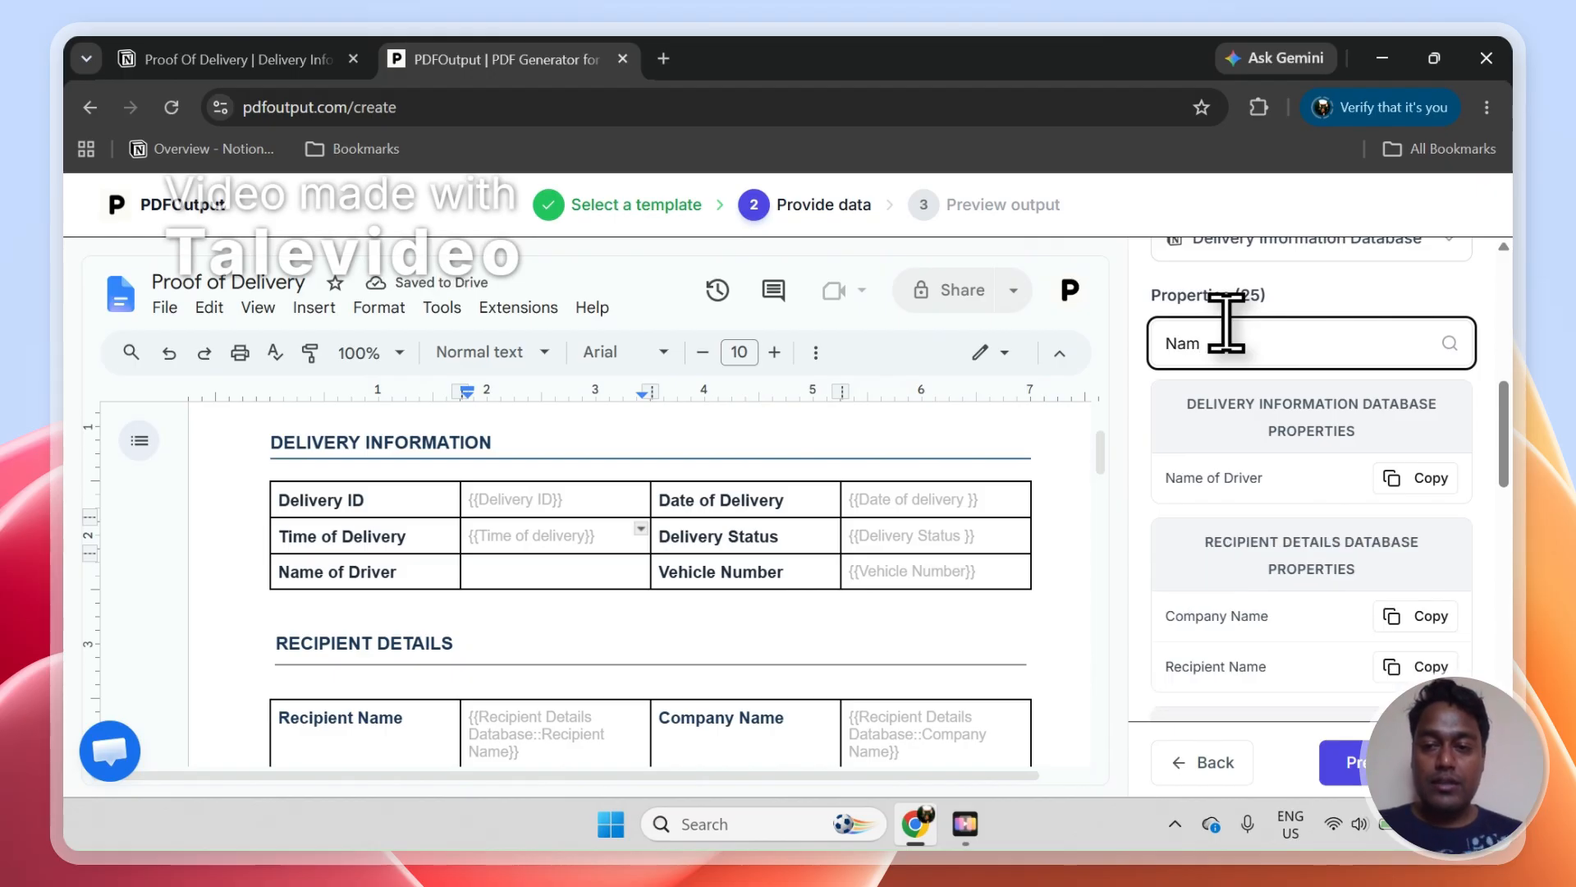
{"action": "left_click", "coordinate": [1411, 483]}
{"action": "left_click", "coordinate": [612, 589]}
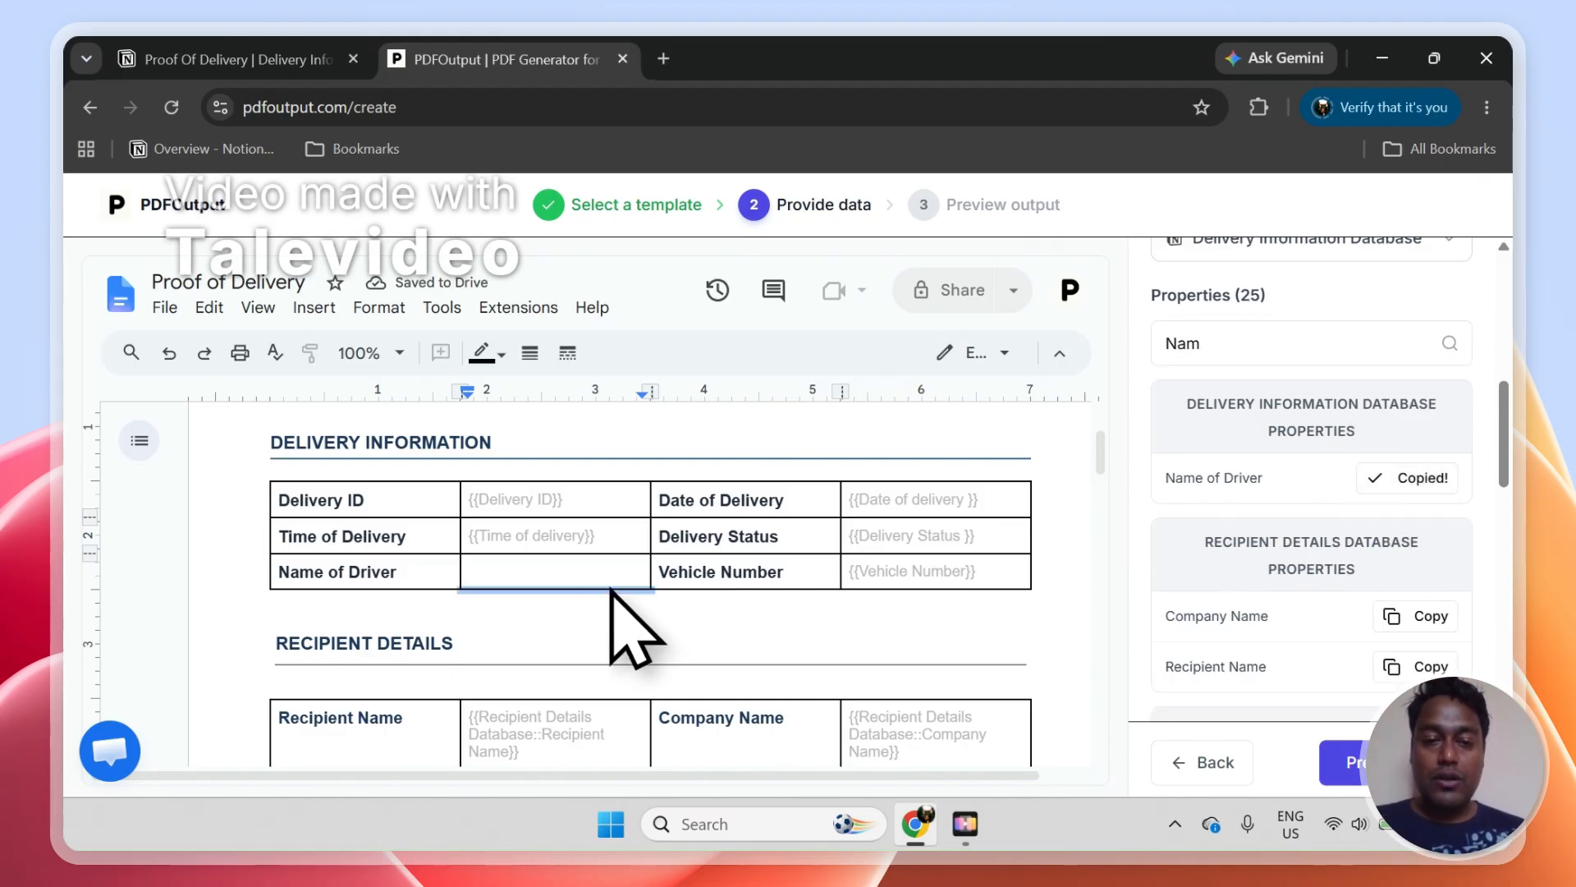
{"action": "left_click", "coordinate": [612, 581]}
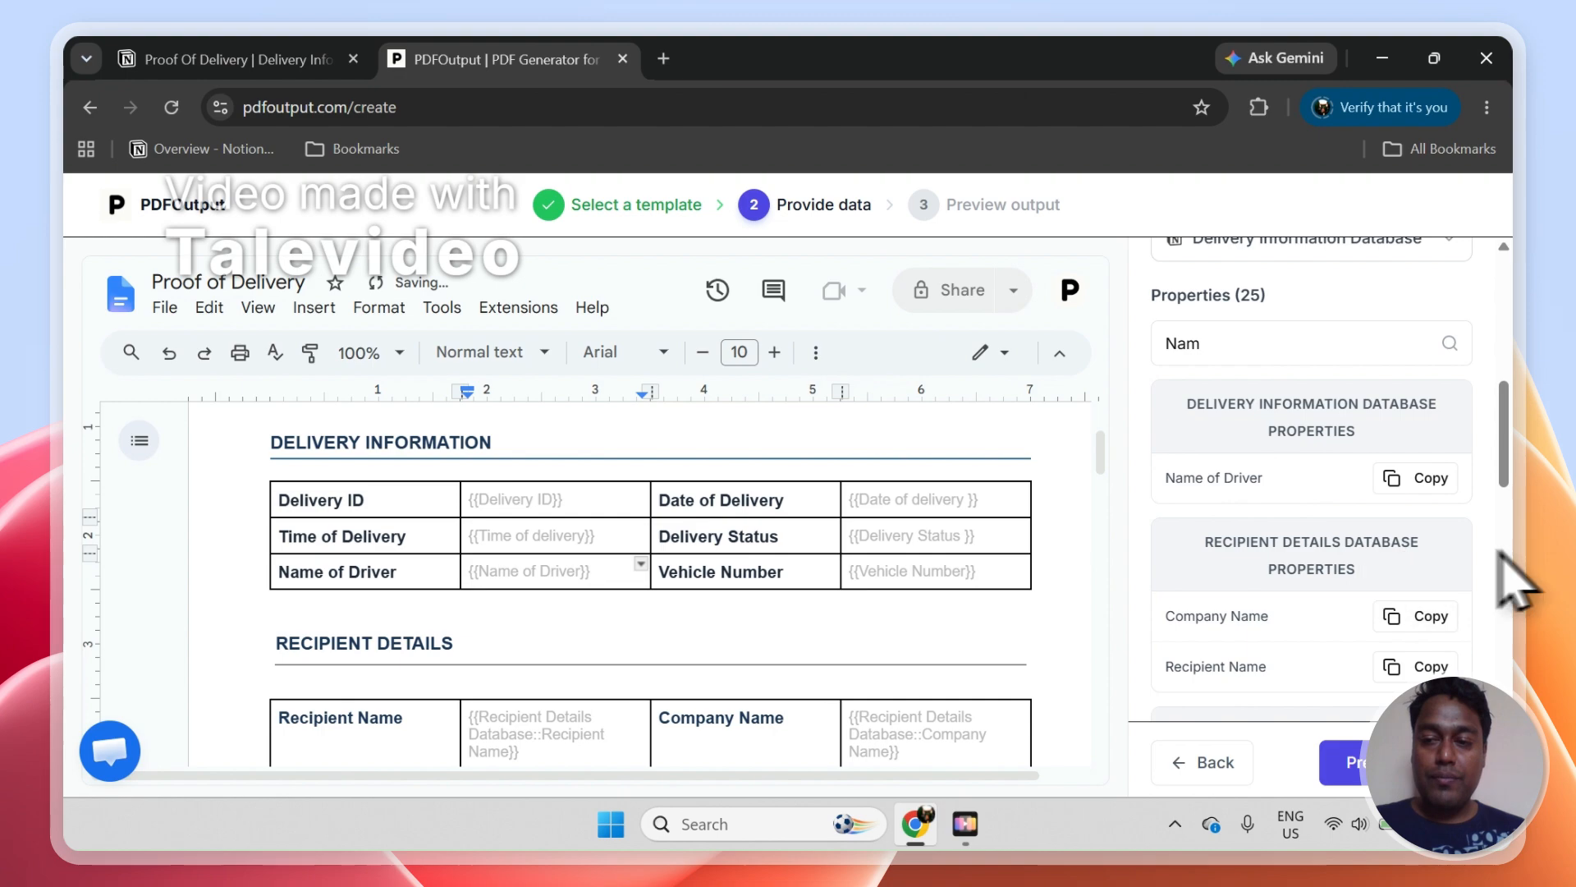
Review the property mapping instructions and the placeholders in the template's Items Delivered table
{"action": "left_click_drag", "start_coordinate": [1516, 474], "coordinate": [1518, 394]}
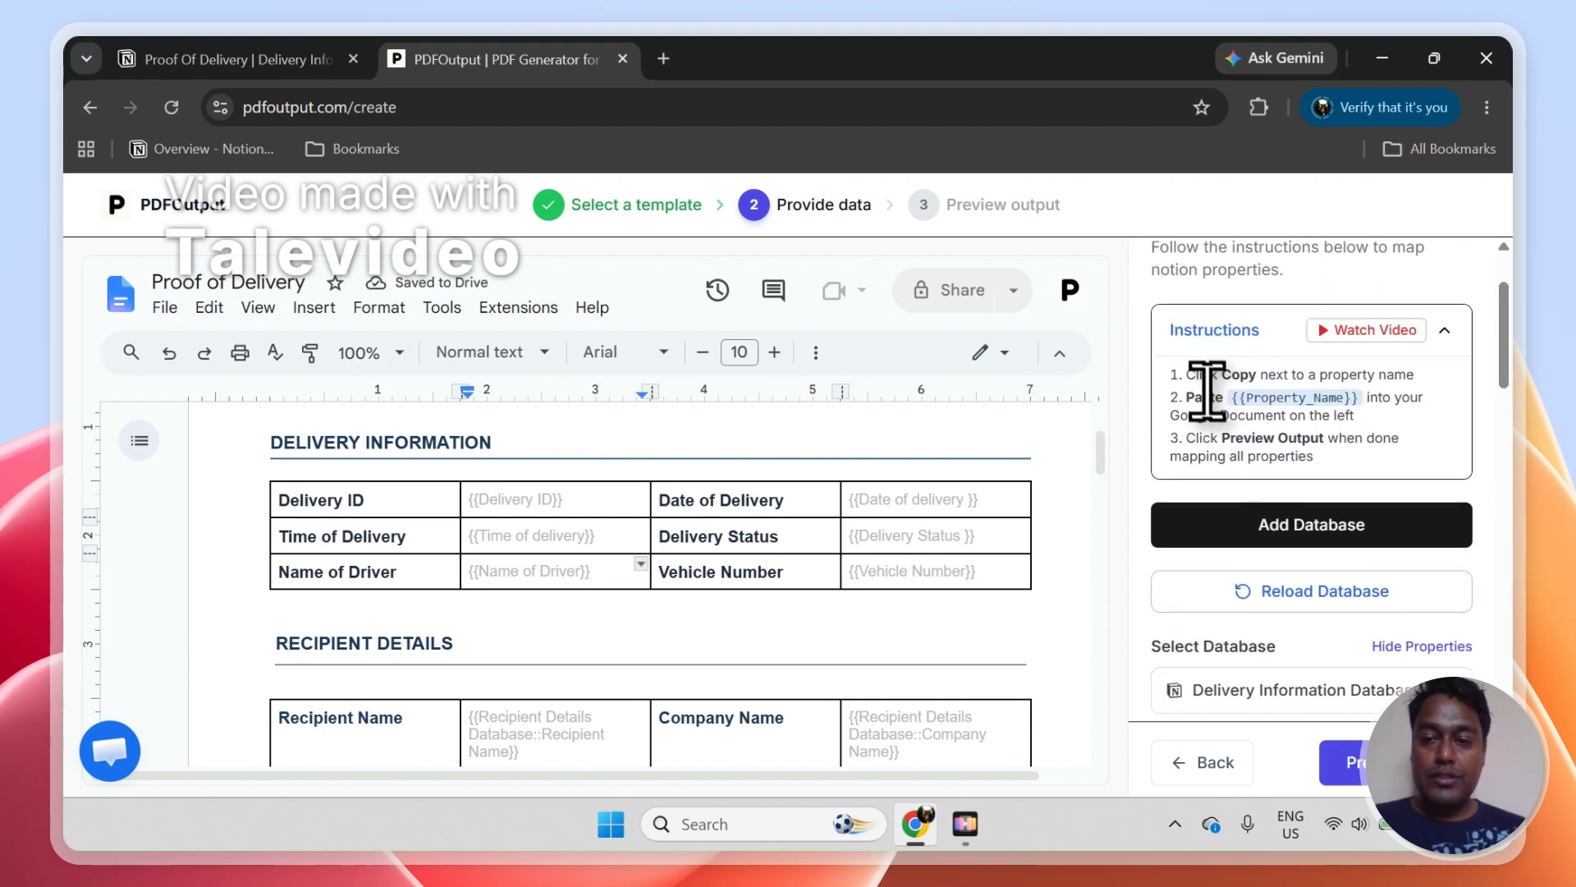
{"action": "left_click_drag", "start_coordinate": [1194, 379], "coordinate": [1251, 416]}
{"action": "left_click_drag", "start_coordinate": [1508, 341], "coordinate": [1518, 395]}
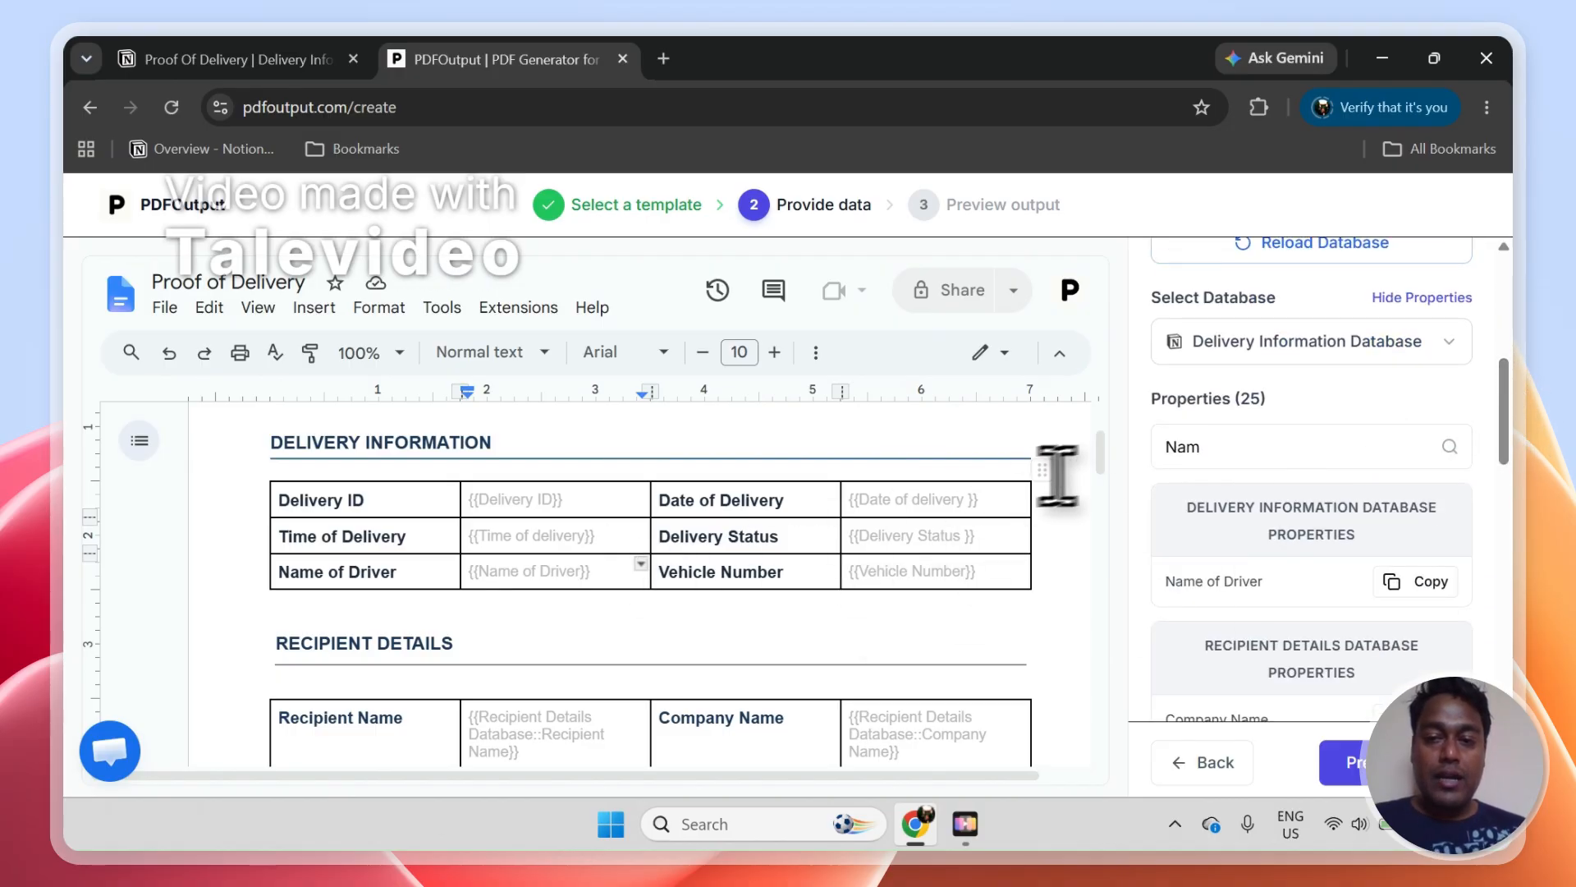
{"action": "left_click_drag", "start_coordinate": [1101, 466], "coordinate": [1101, 544]}
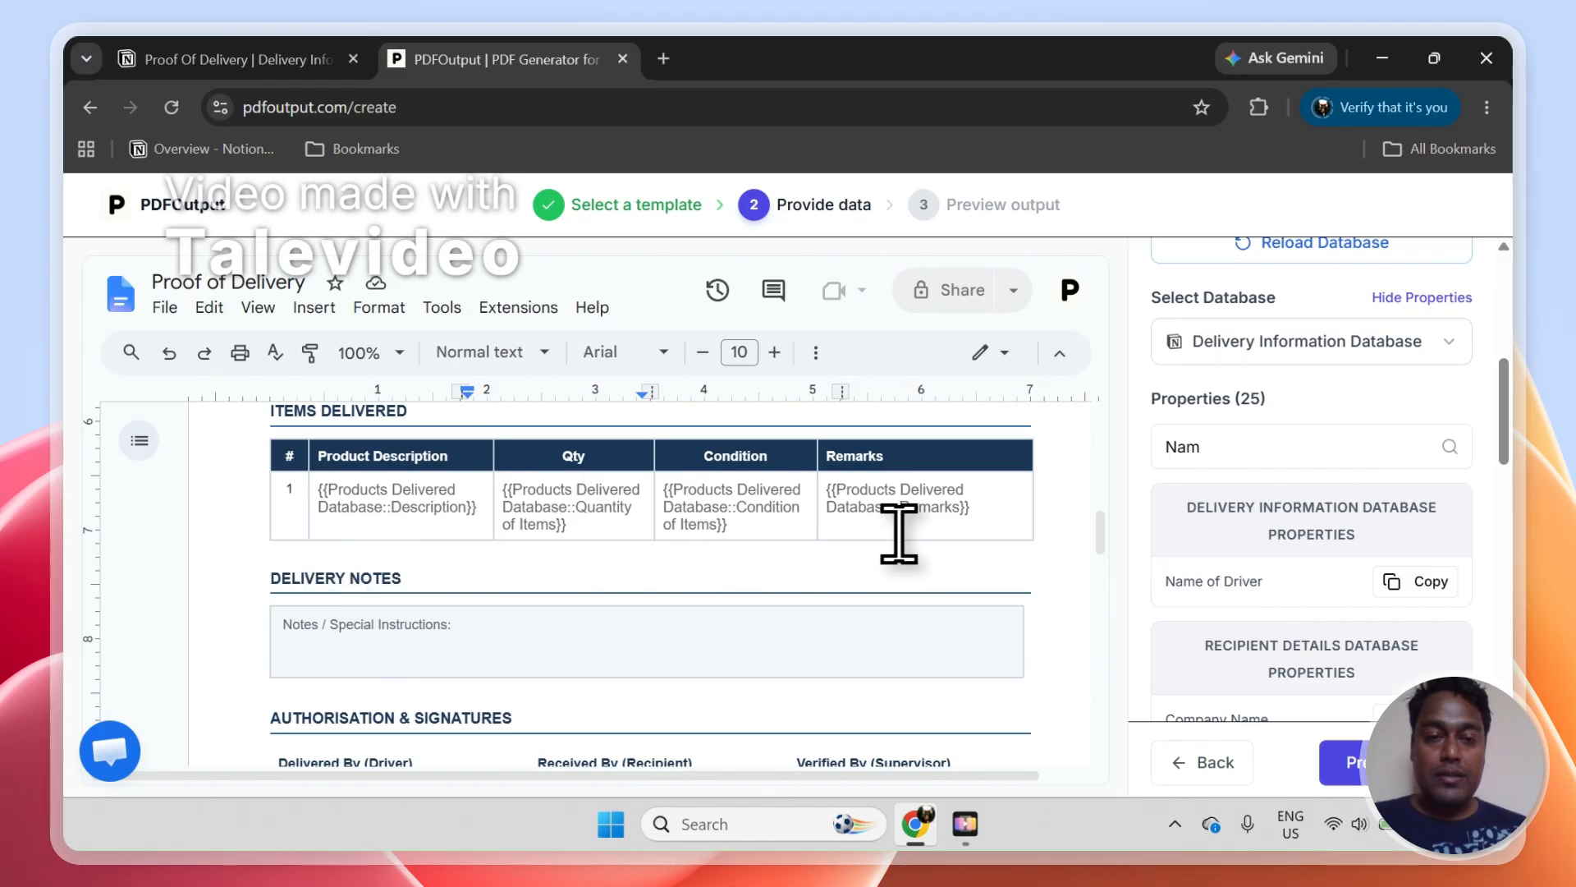
Examine the product records and columns of the Products Delivered Database in Notion
{"action": "left_click", "coordinate": [312, 57]}
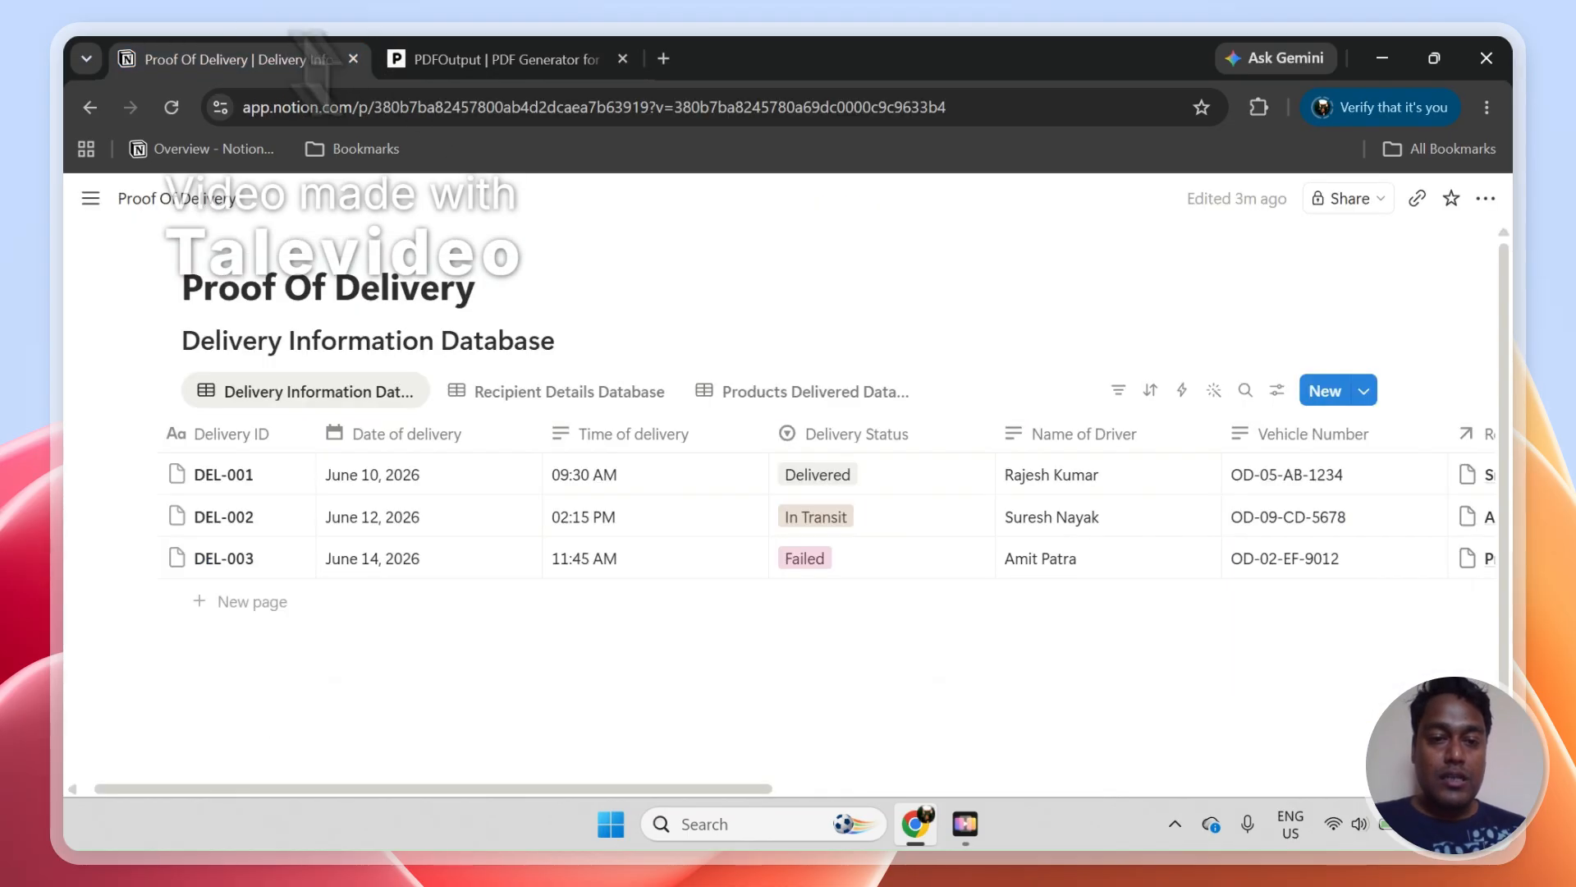
{"action": "left_click", "coordinate": [751, 394]}
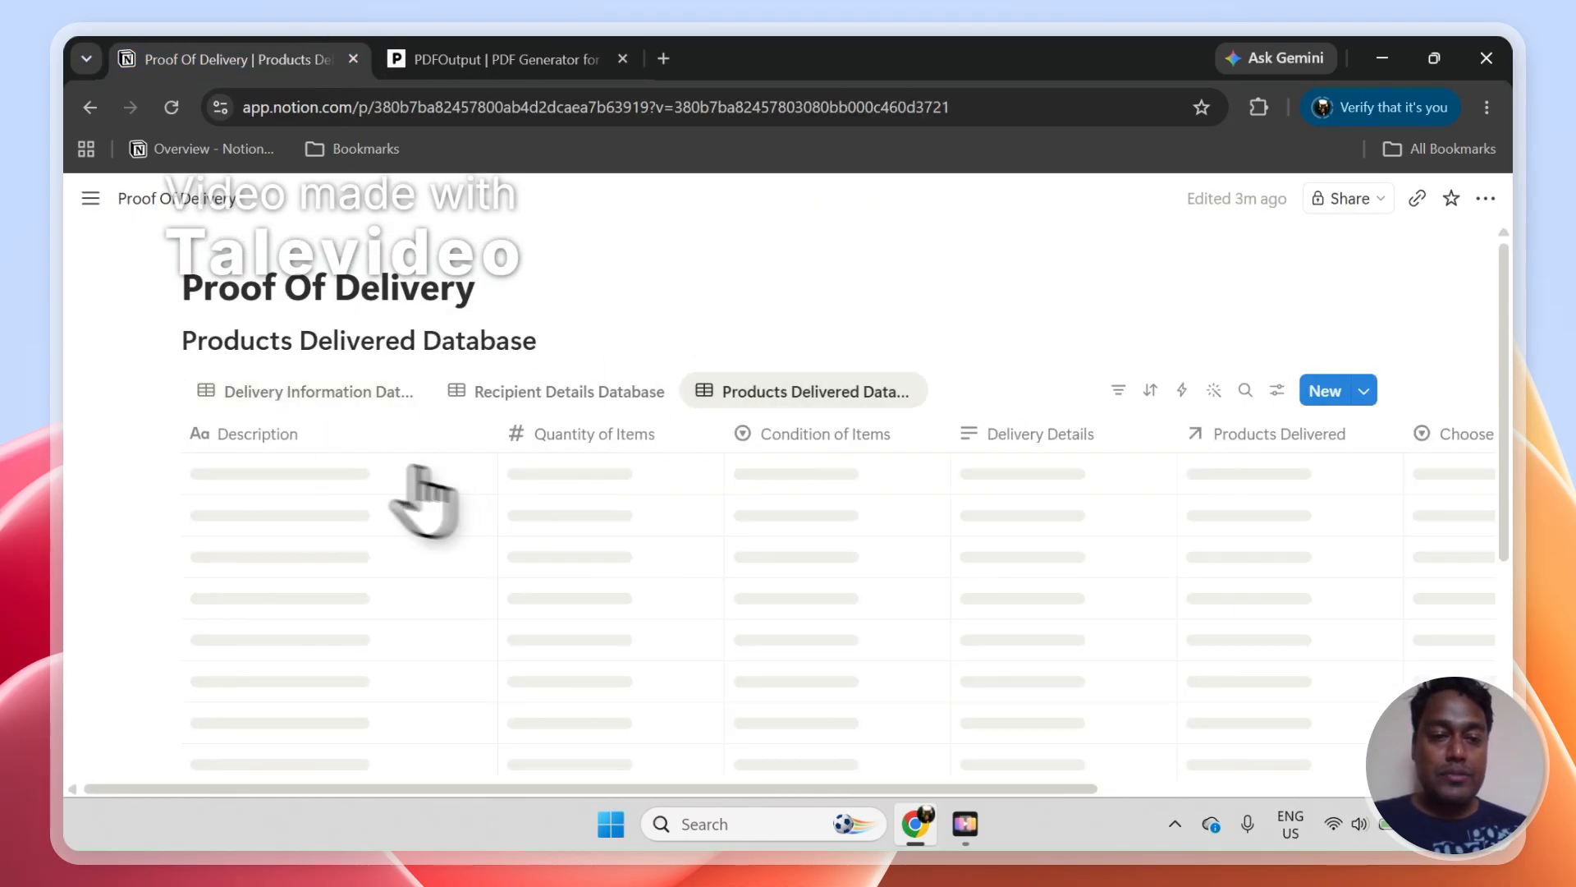
{"action": "left_click", "coordinate": [314, 392]}
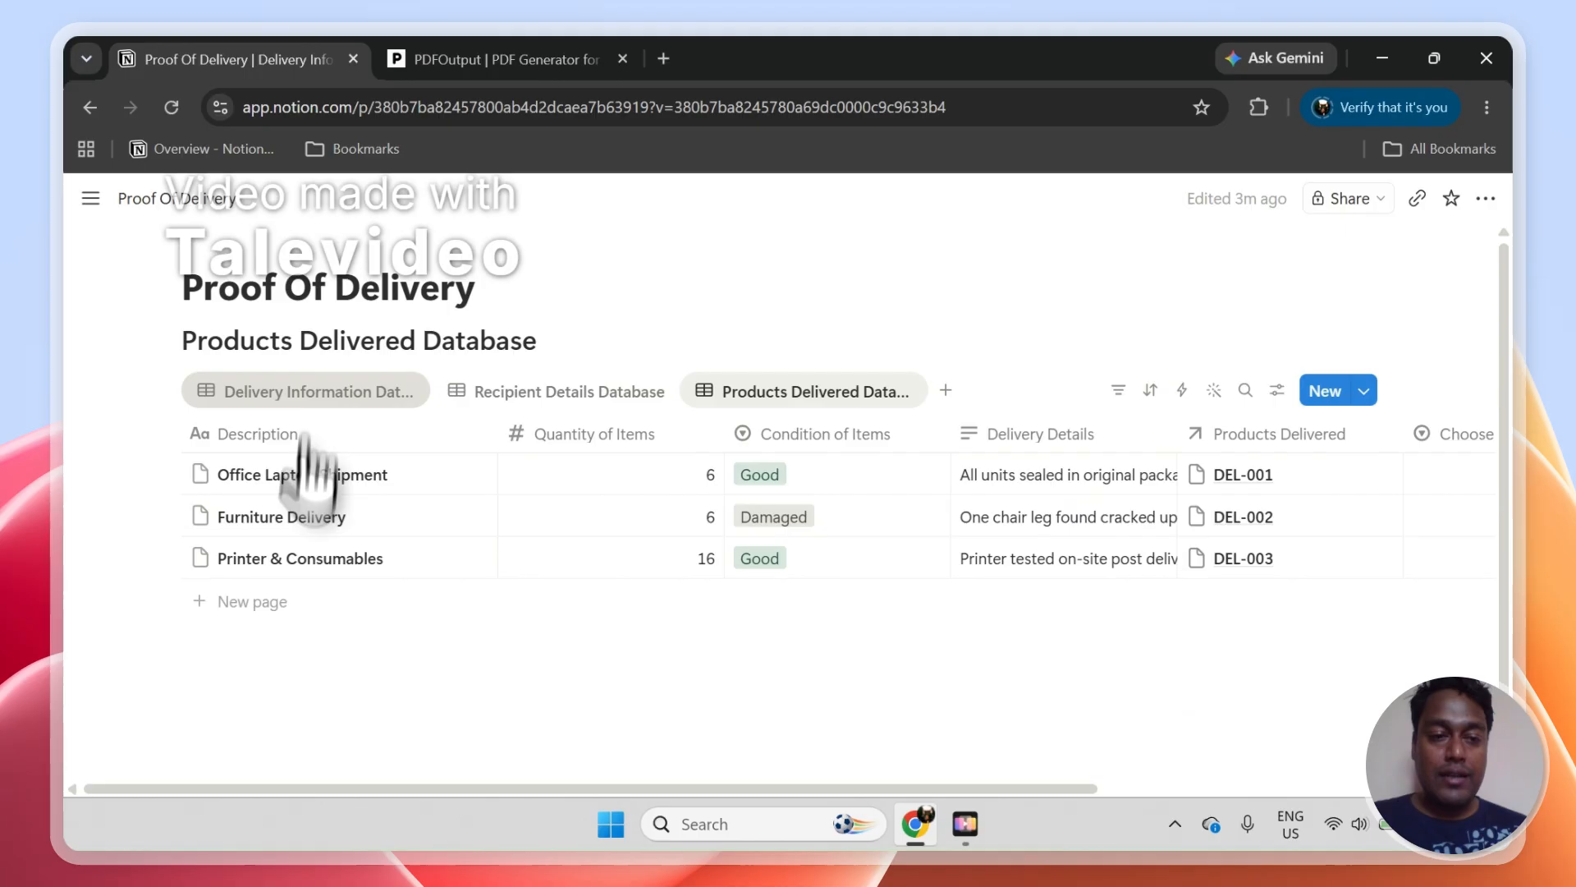
{"action": "left_click", "coordinate": [800, 392]}
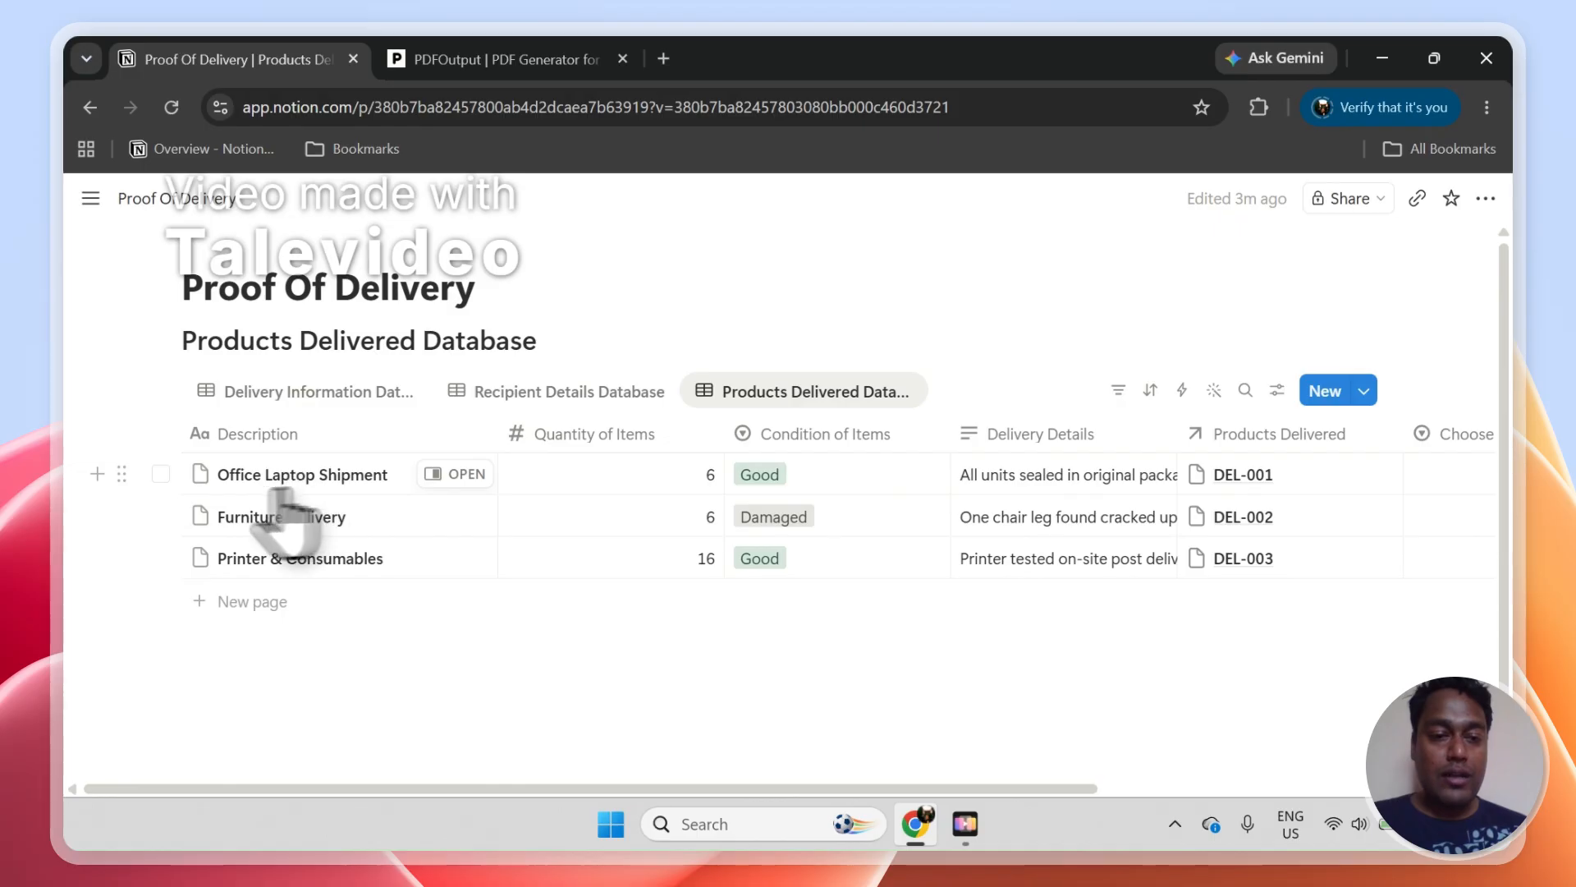
{"action": "left_click", "coordinate": [161, 473]}
{"action": "left_click", "coordinate": [161, 515]}
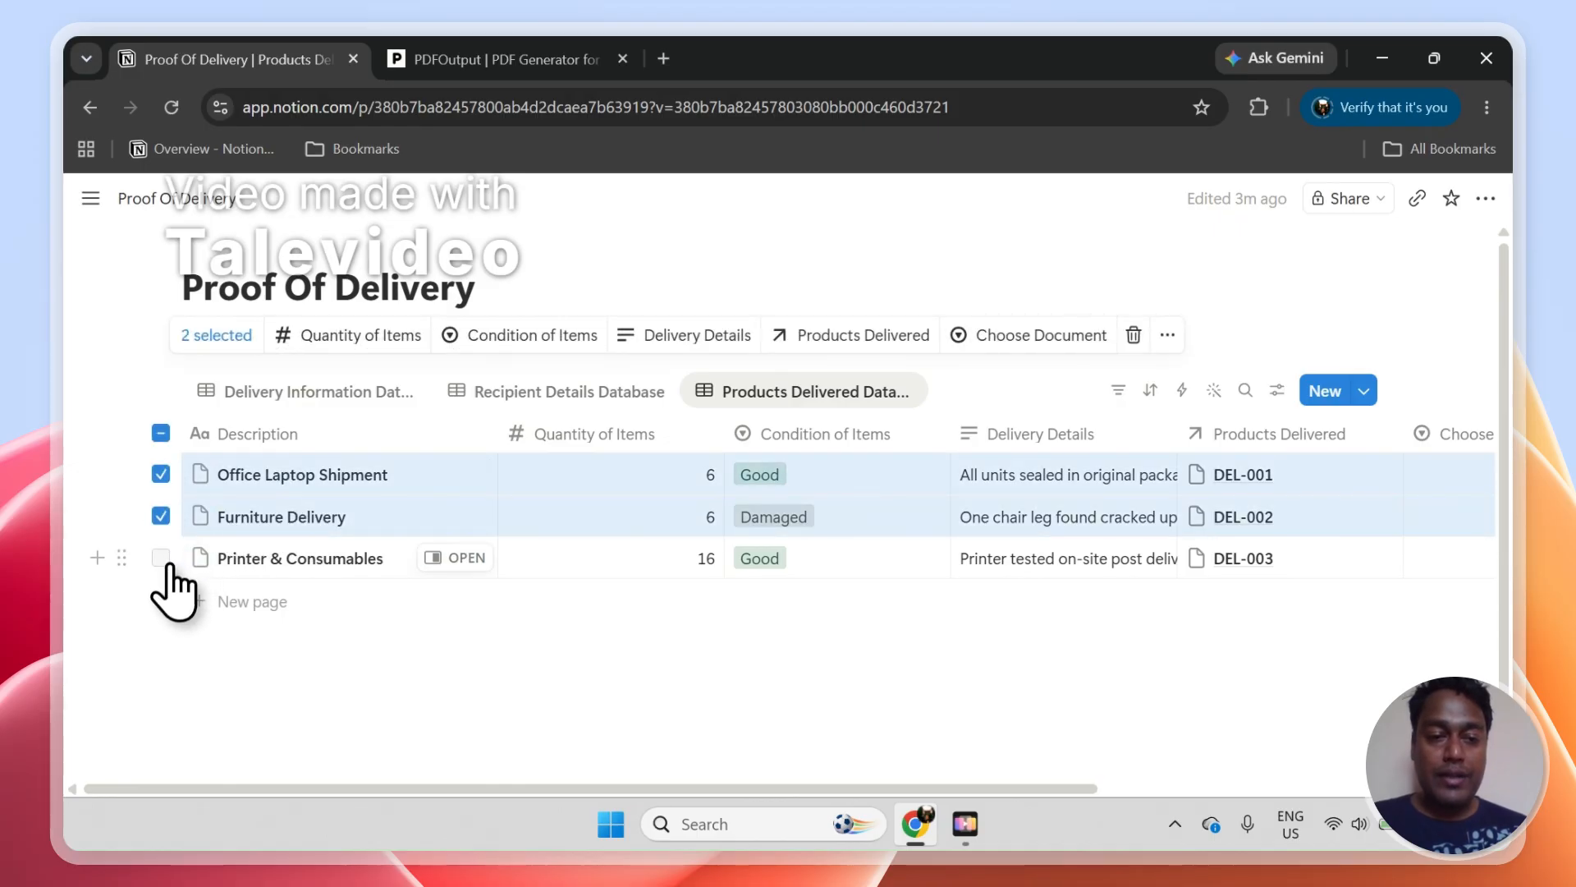
{"action": "left_click", "coordinate": [161, 557]}
{"action": "left_click", "coordinate": [161, 433]}
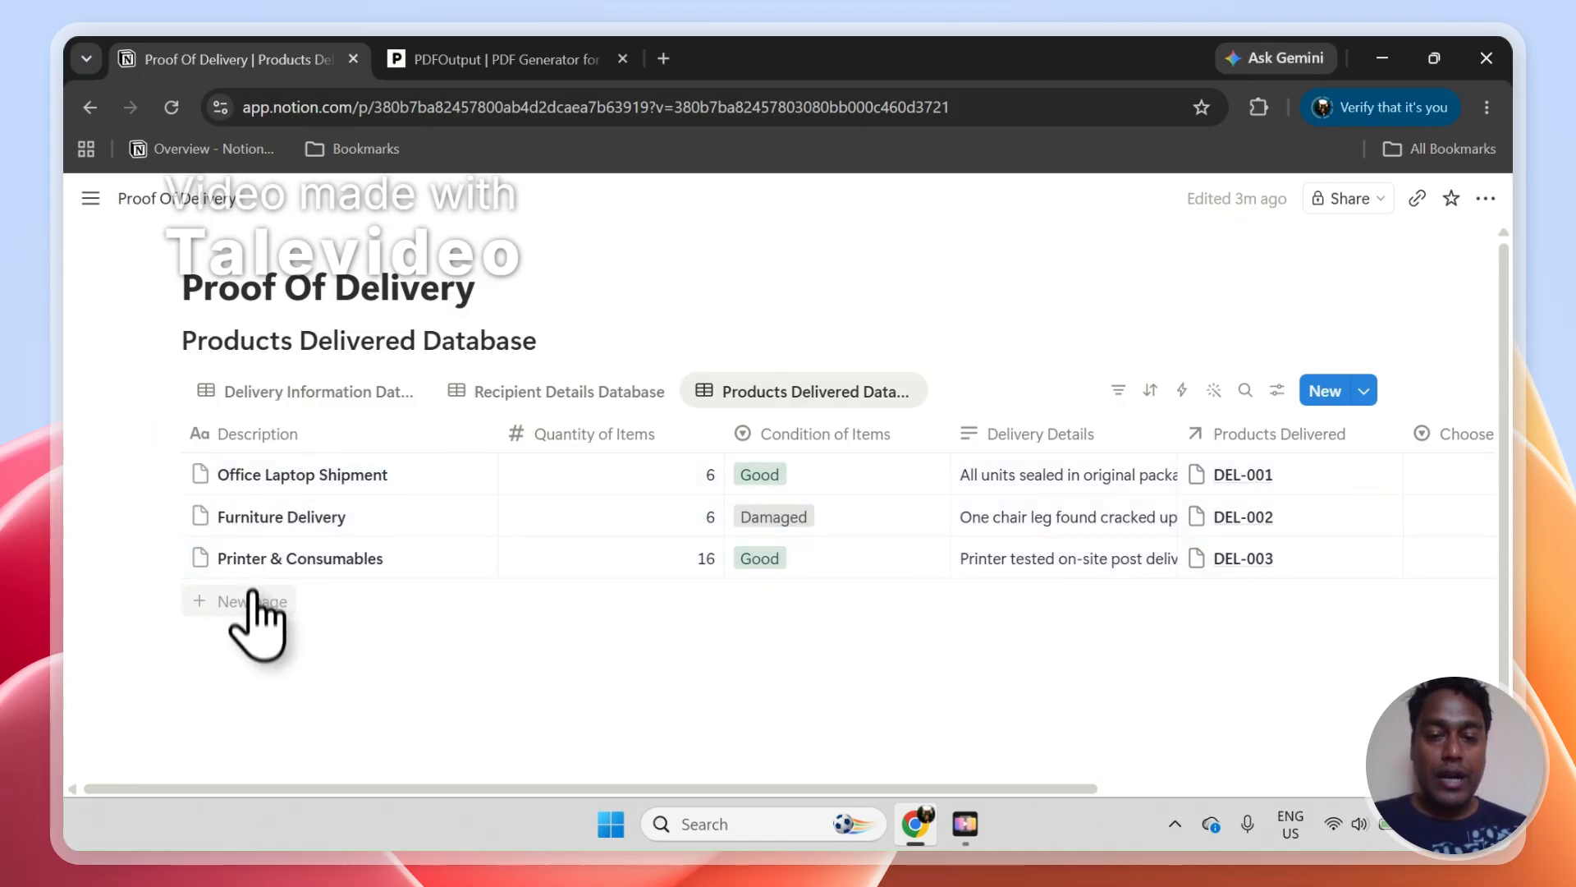
Return to PDFOutput, search the properties for Desc and copy the Description property of the Products Delivered Database
{"action": "left_click", "coordinate": [479, 67]}
{"action": "left_click", "coordinate": [1334, 447]}
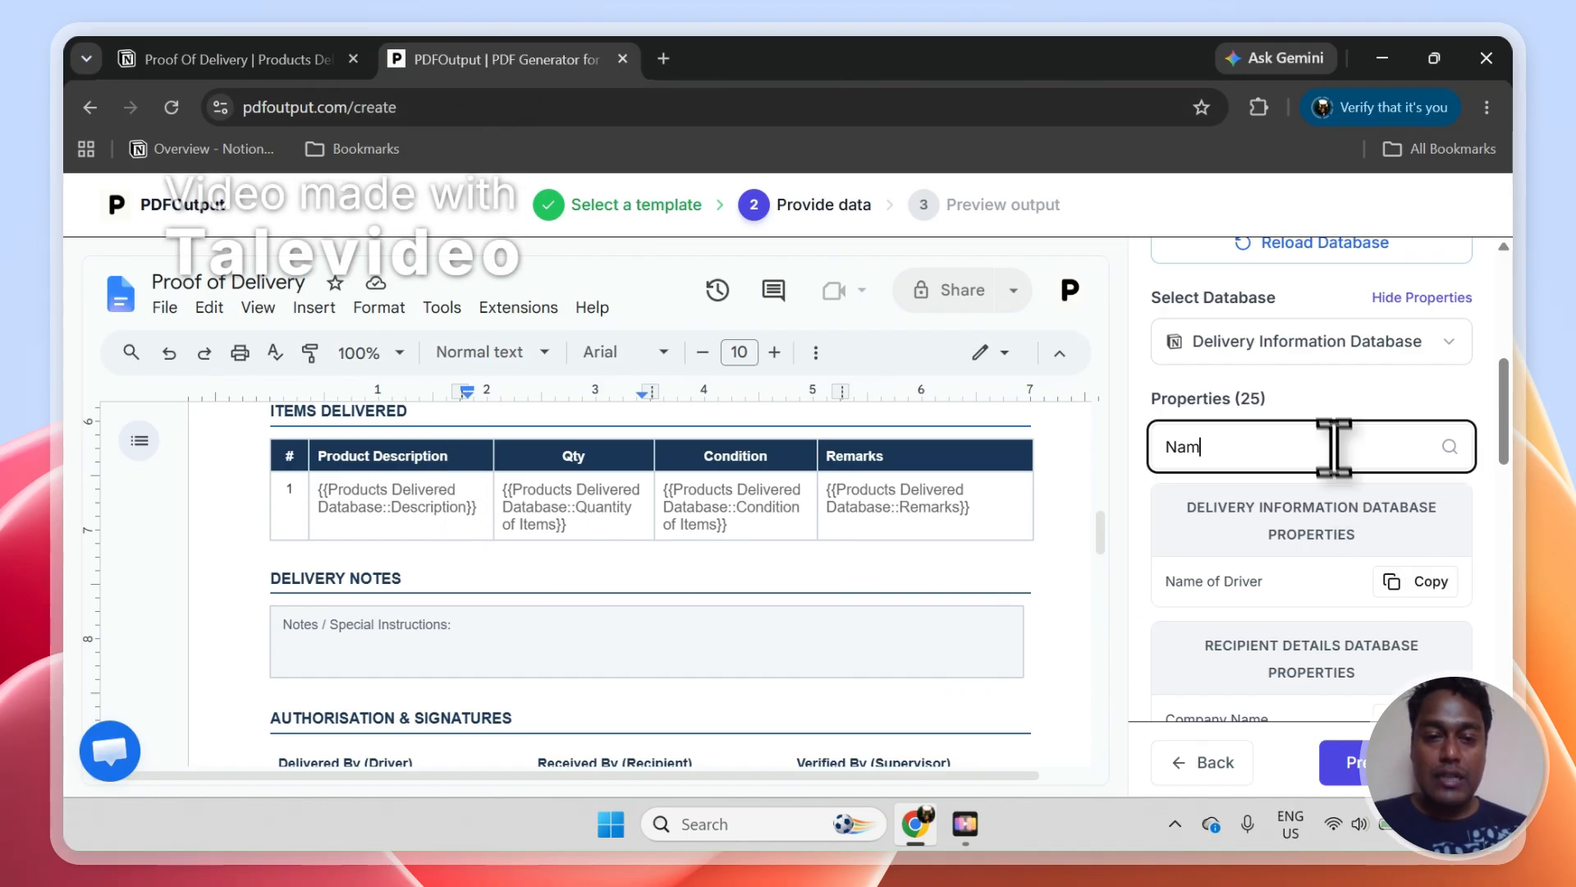
{"action": "type", "text": "Desc"}
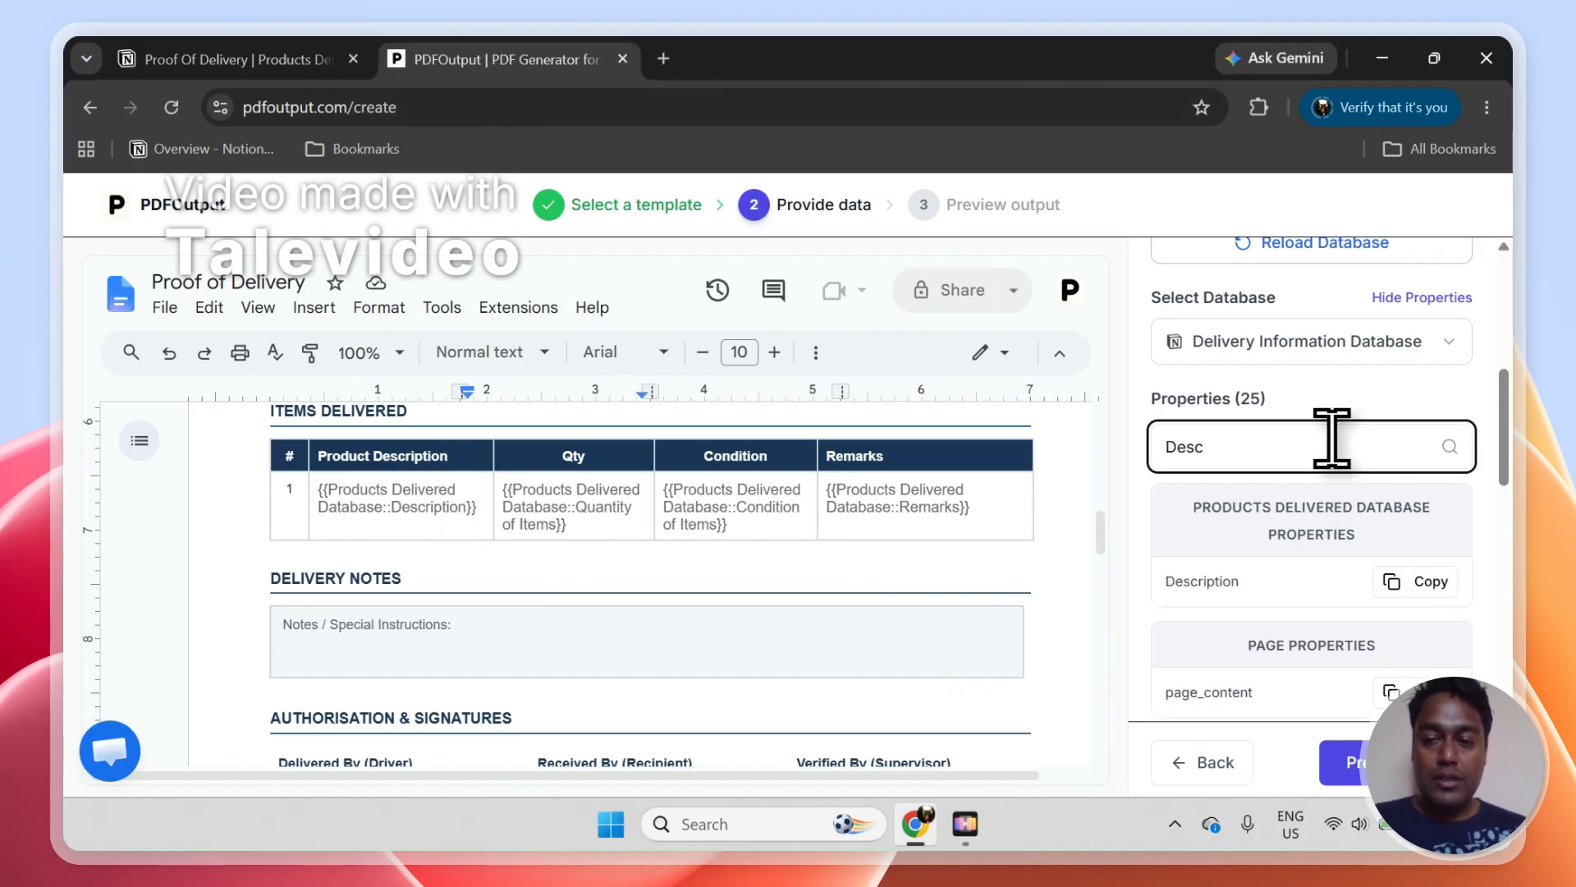
{"action": "left_click_drag", "start_coordinate": [1247, 505], "coordinate": [1335, 535]}
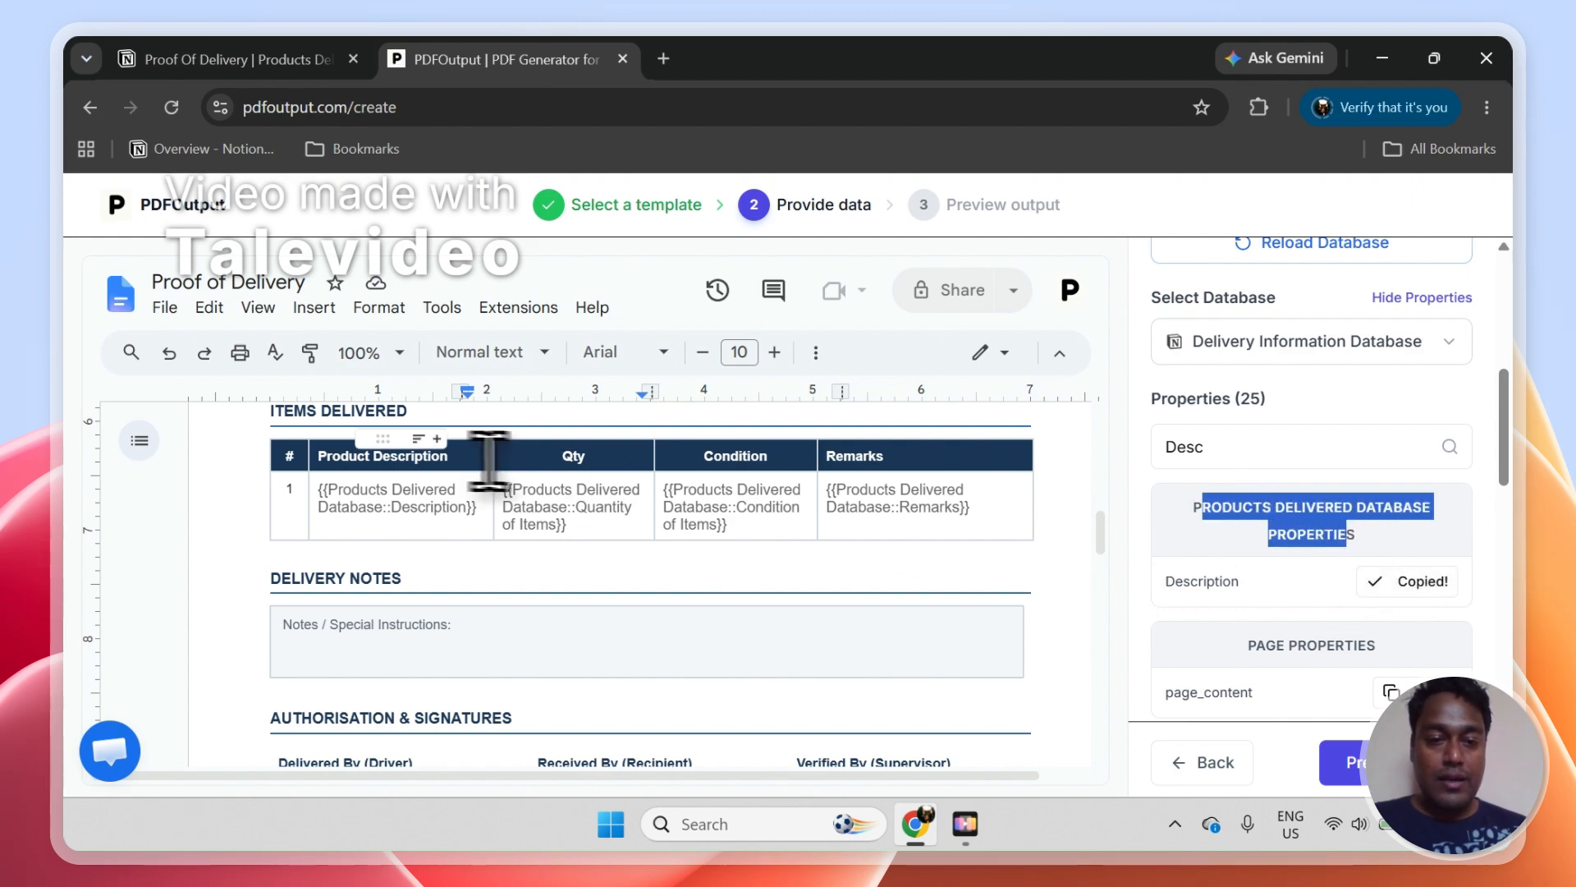
Insert {{Products Delivered Database::Description}} in the cell under Product Description and check the Description column in Notion
{"action": "left_click", "coordinate": [490, 499]}
{"action": "left_click_drag", "start_coordinate": [489, 507], "coordinate": [394, 495]}
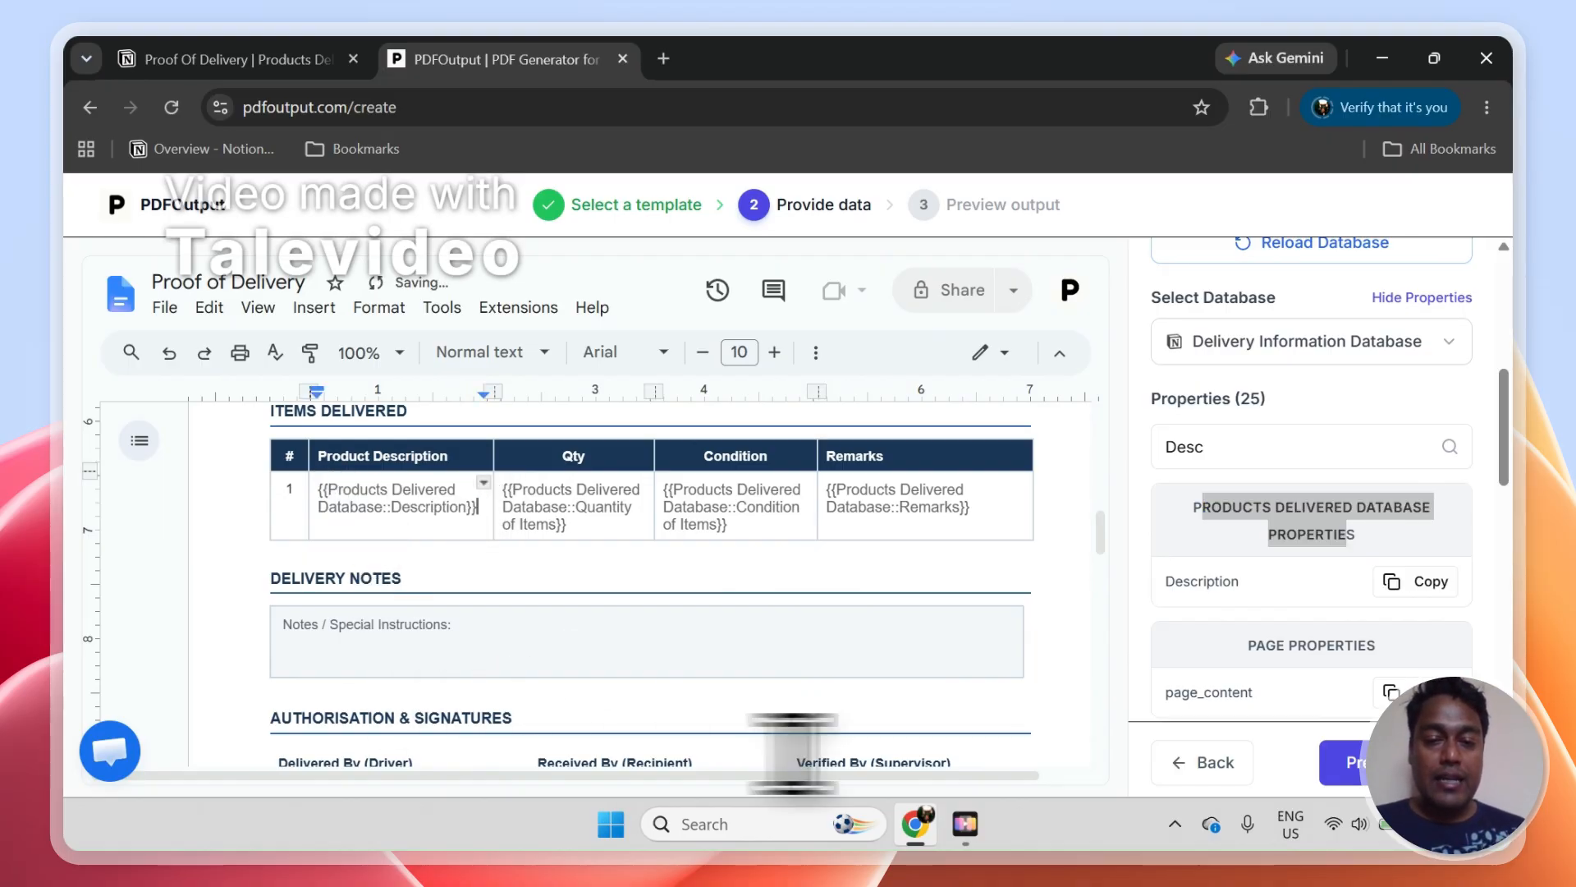
{"action": "left_click", "coordinate": [327, 60]}
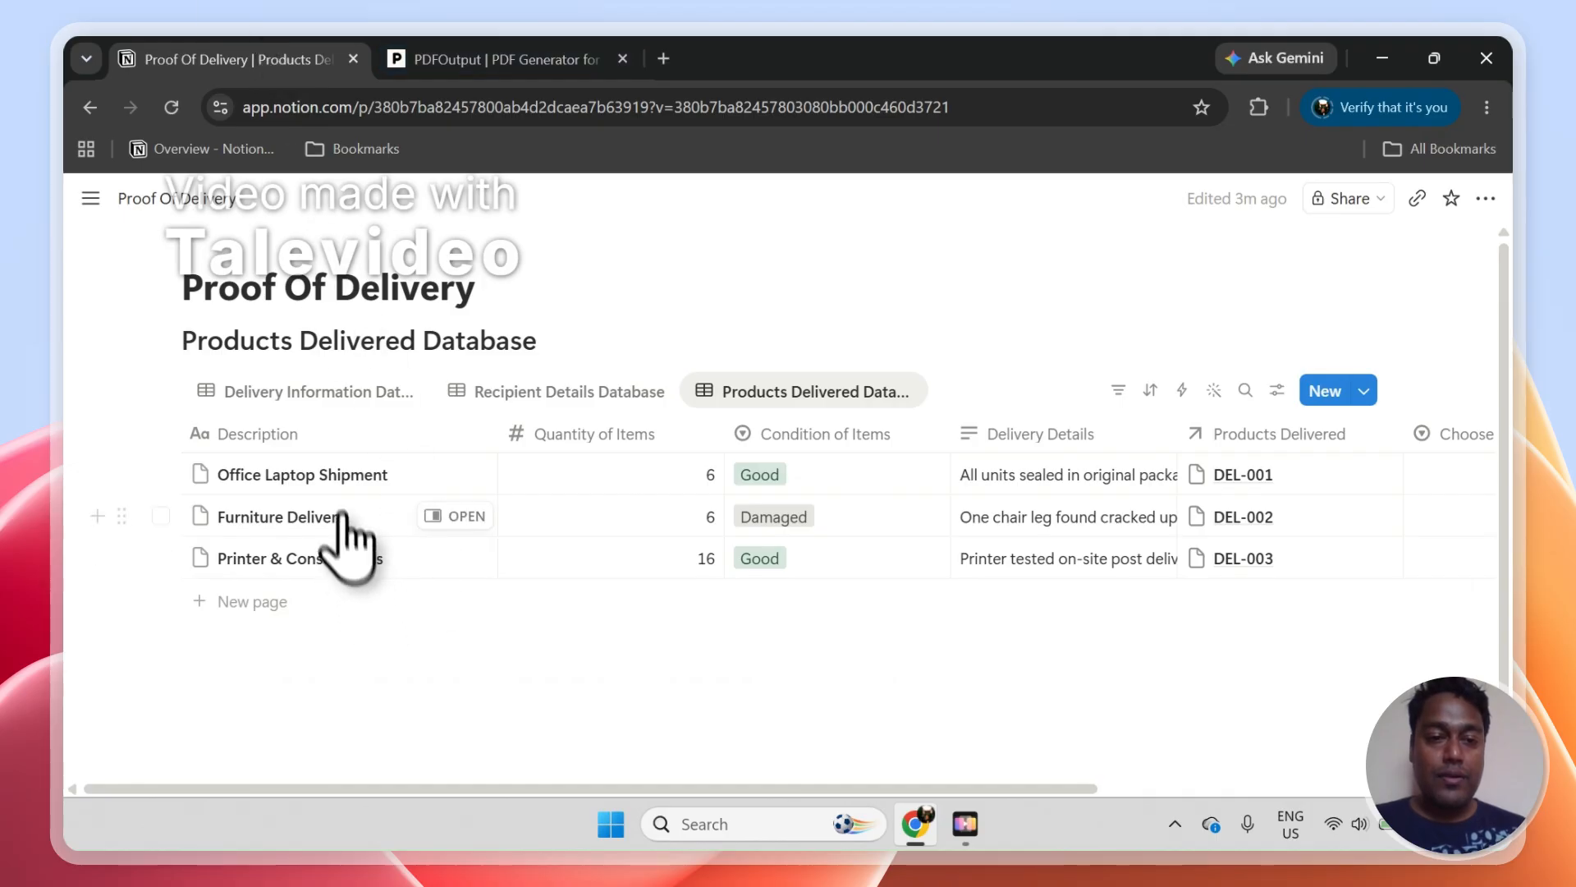
{"action": "left_click", "coordinate": [473, 59]}
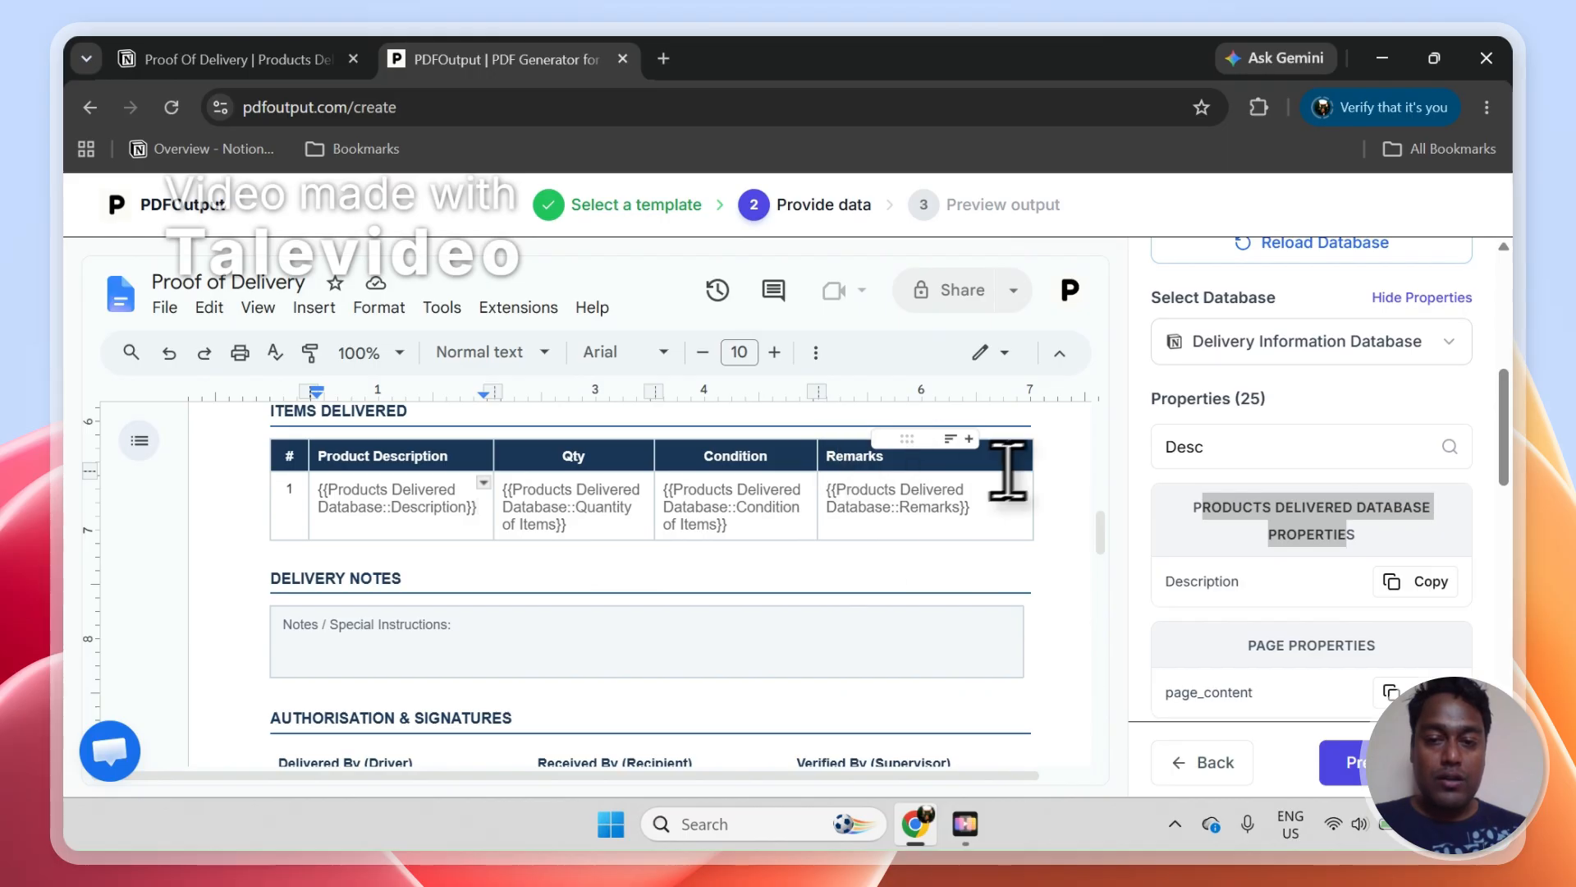
Center-align the header row of the Items Delivered table from Product Description to Remarks
{"action": "left_click_drag", "start_coordinate": [996, 460], "coordinate": [362, 462]}
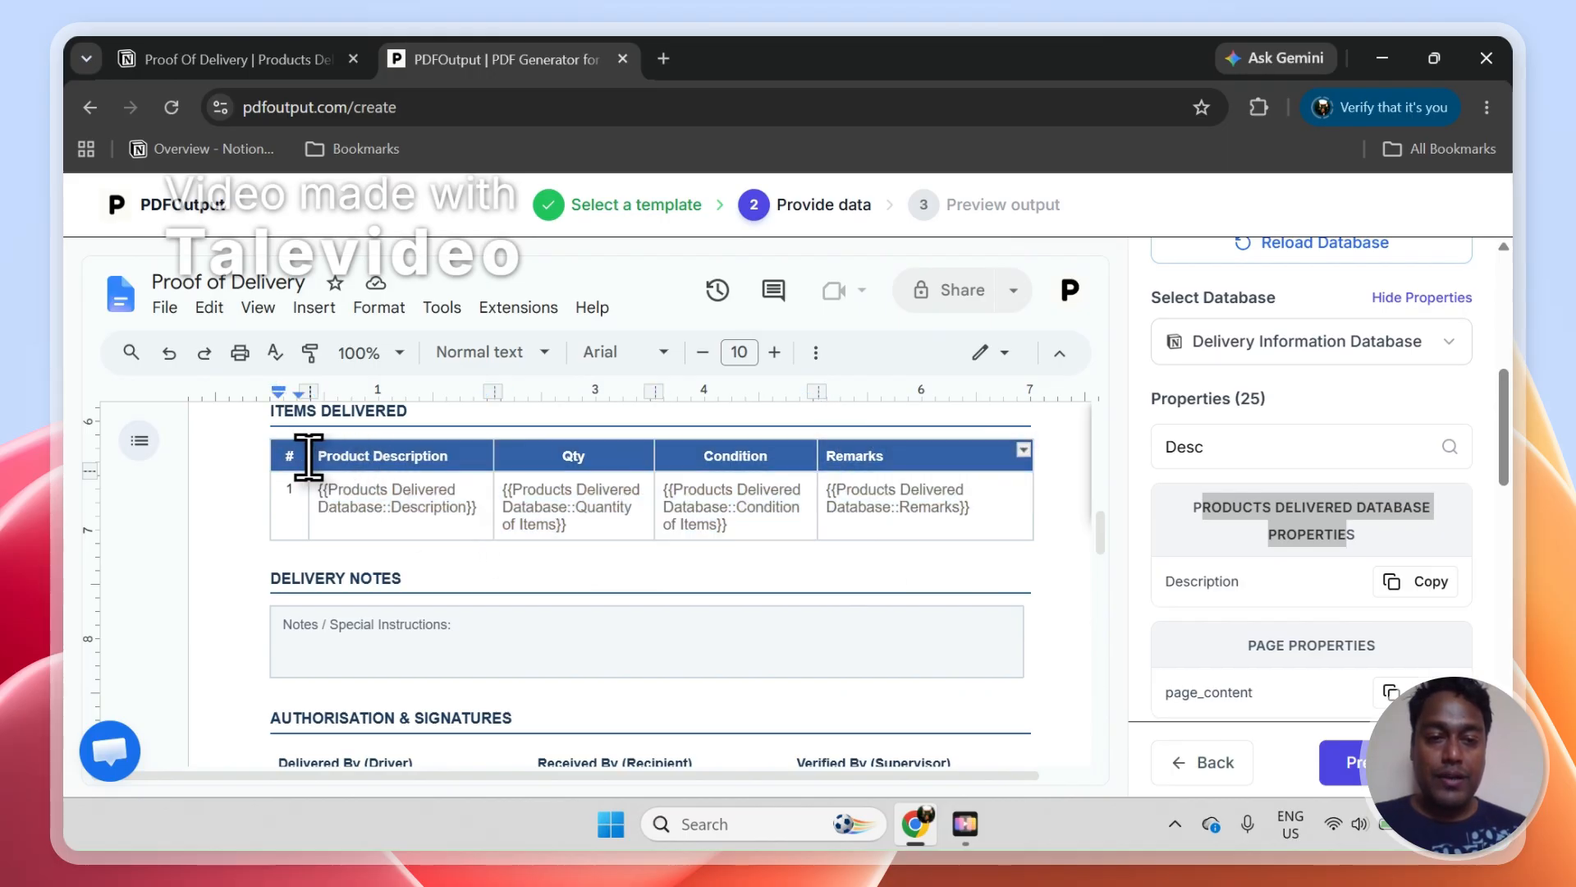
{"action": "left_click", "coordinate": [815, 352]}
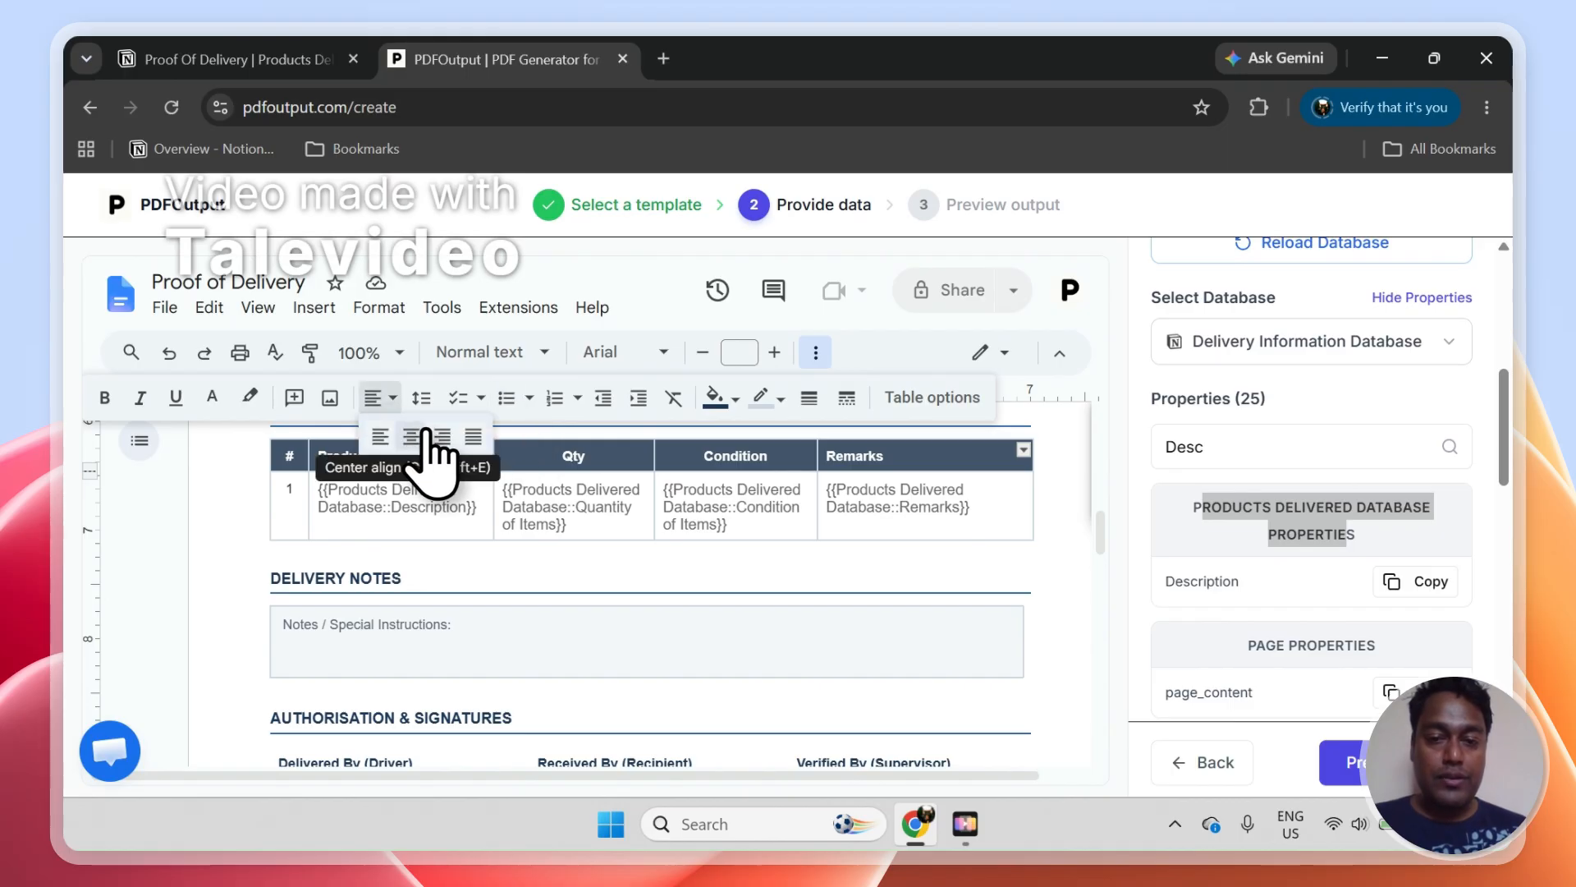
{"action": "left_click", "coordinate": [411, 437]}
{"action": "left_click", "coordinate": [689, 504]}
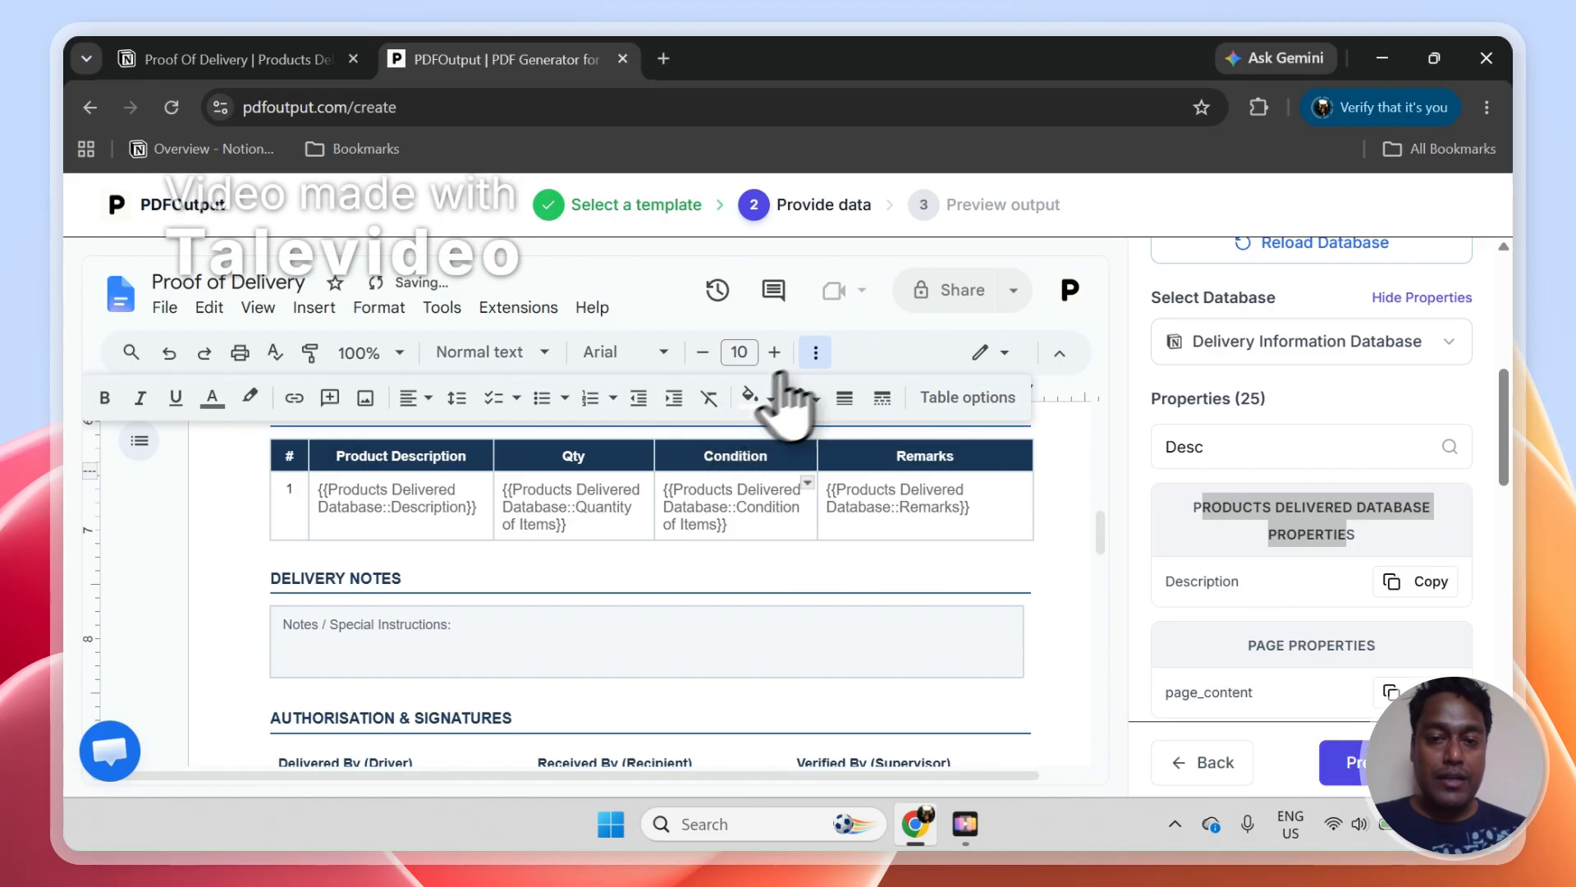
{"action": "left_click", "coordinate": [817, 354]}
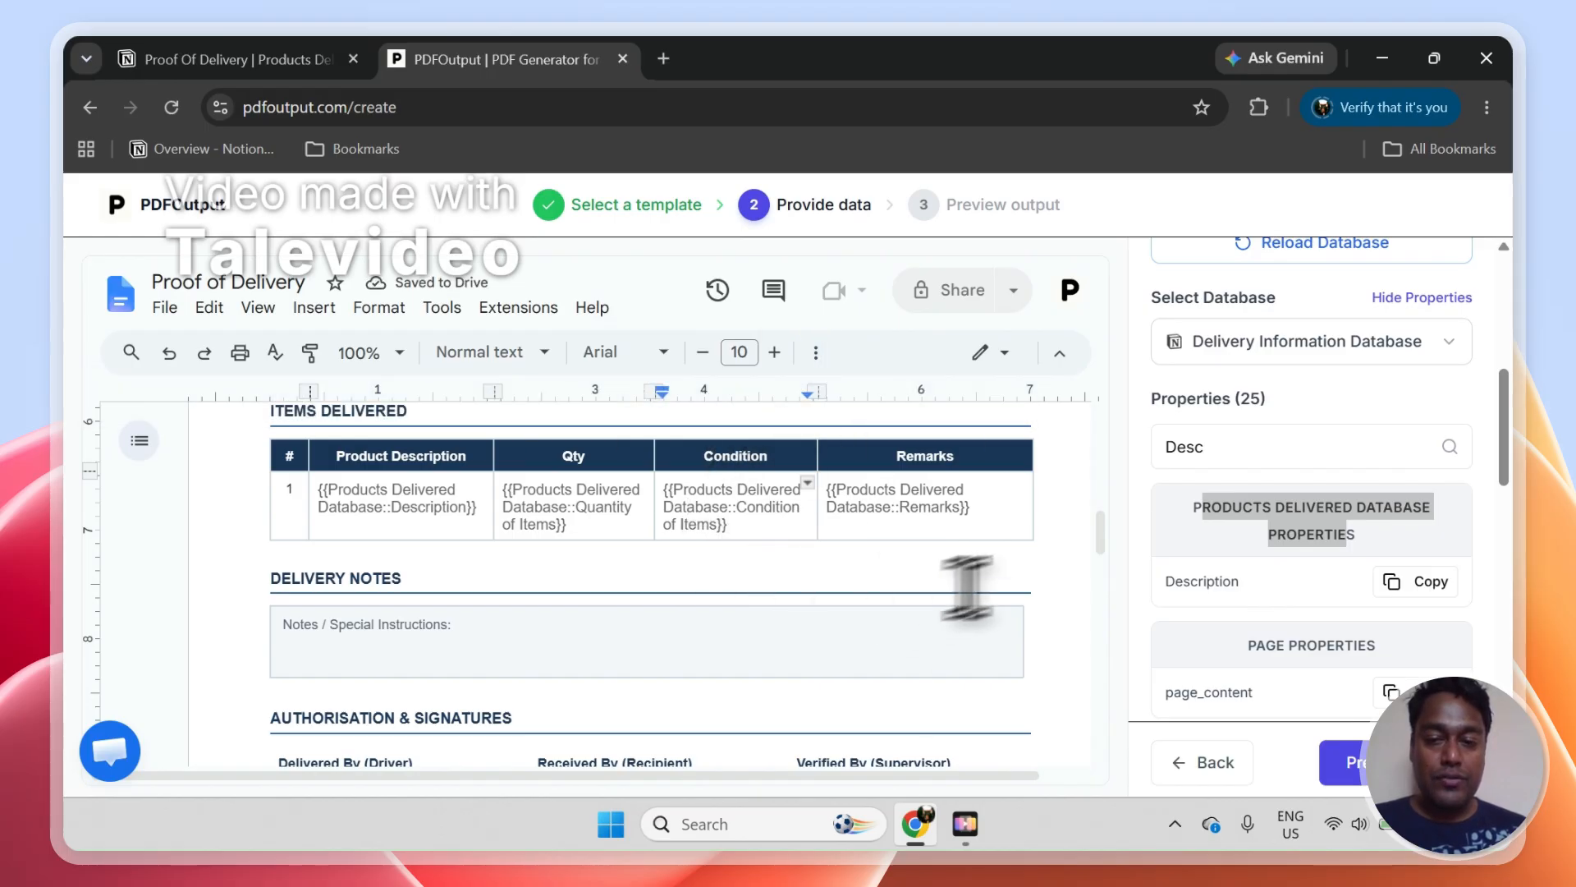
Check the Delivery ID column of Notion's Delivery Information Database and choose Delivery ID as the PDF File Name in PDFOutput
{"action": "mouse_move", "coordinate": [1107, 570]}
{"action": "left_mouse_down"}
{"action": "mouse_move", "coordinate": [1116, 658]}
{"action": "mouse_move", "coordinate": [1115, 595]}
{"action": "left_mouse_up"}
{"action": "left_click", "coordinate": [1351, 513]}
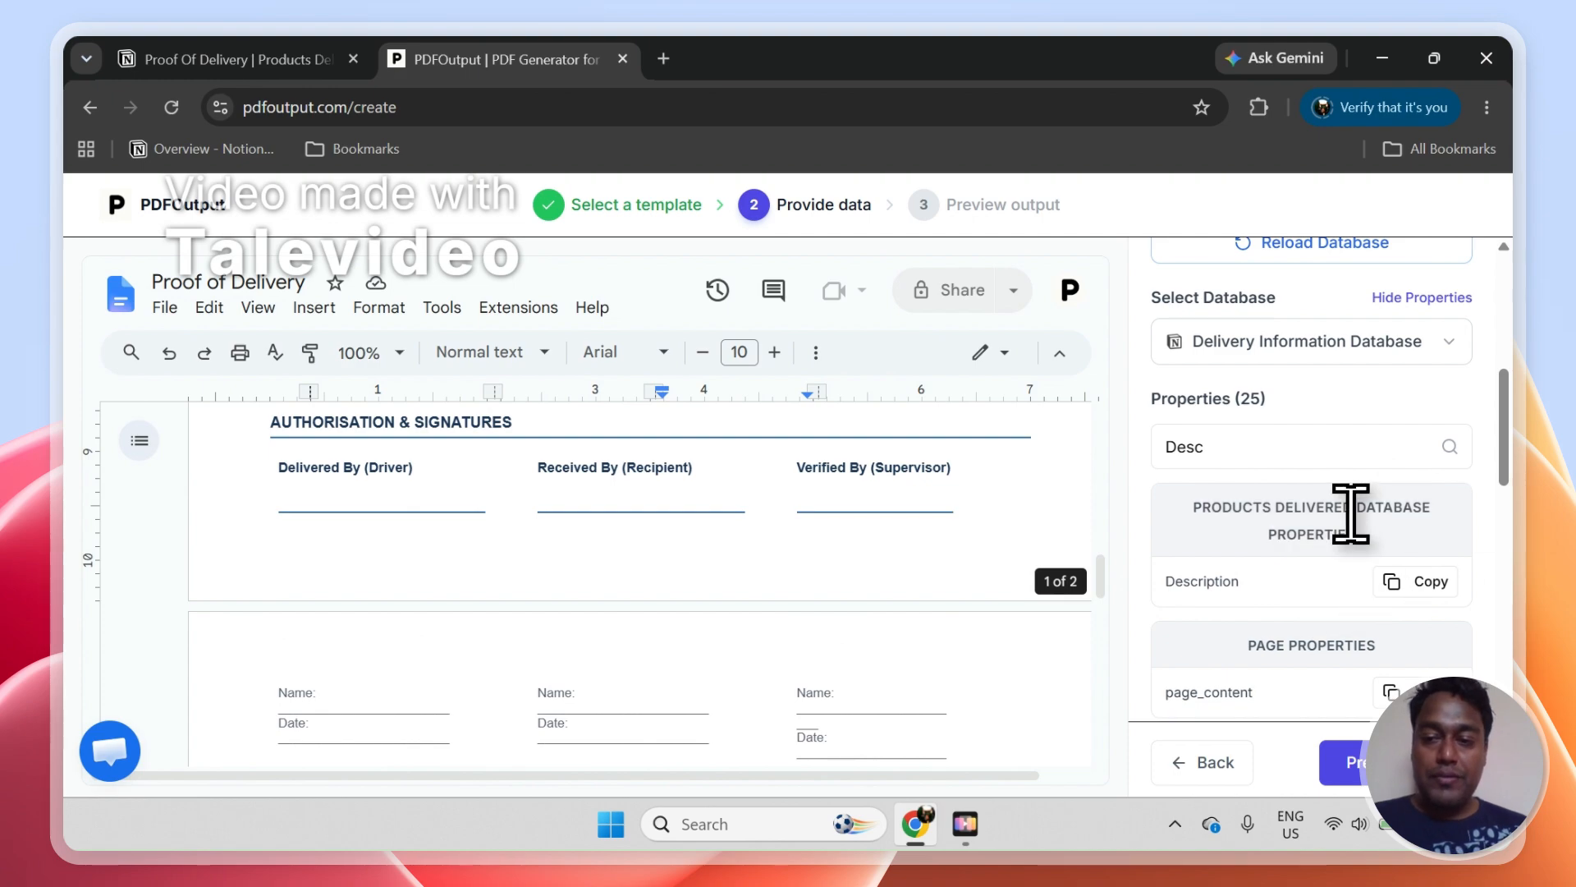
{"action": "left_click_drag", "start_coordinate": [1513, 458], "coordinate": [1515, 601]}
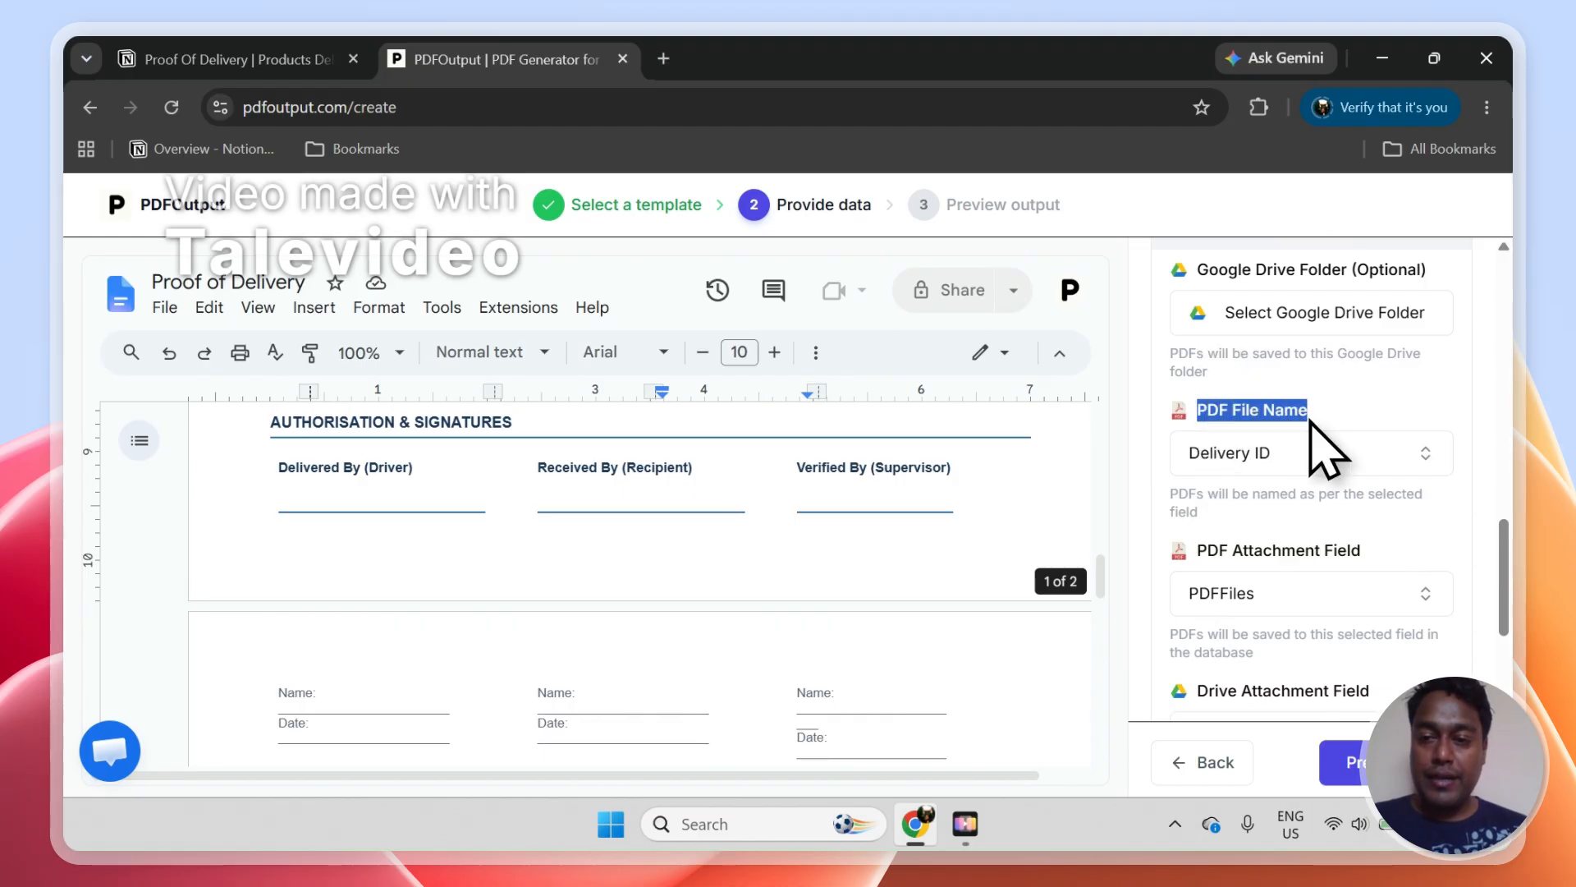
{"action": "left_click", "coordinate": [246, 59]}
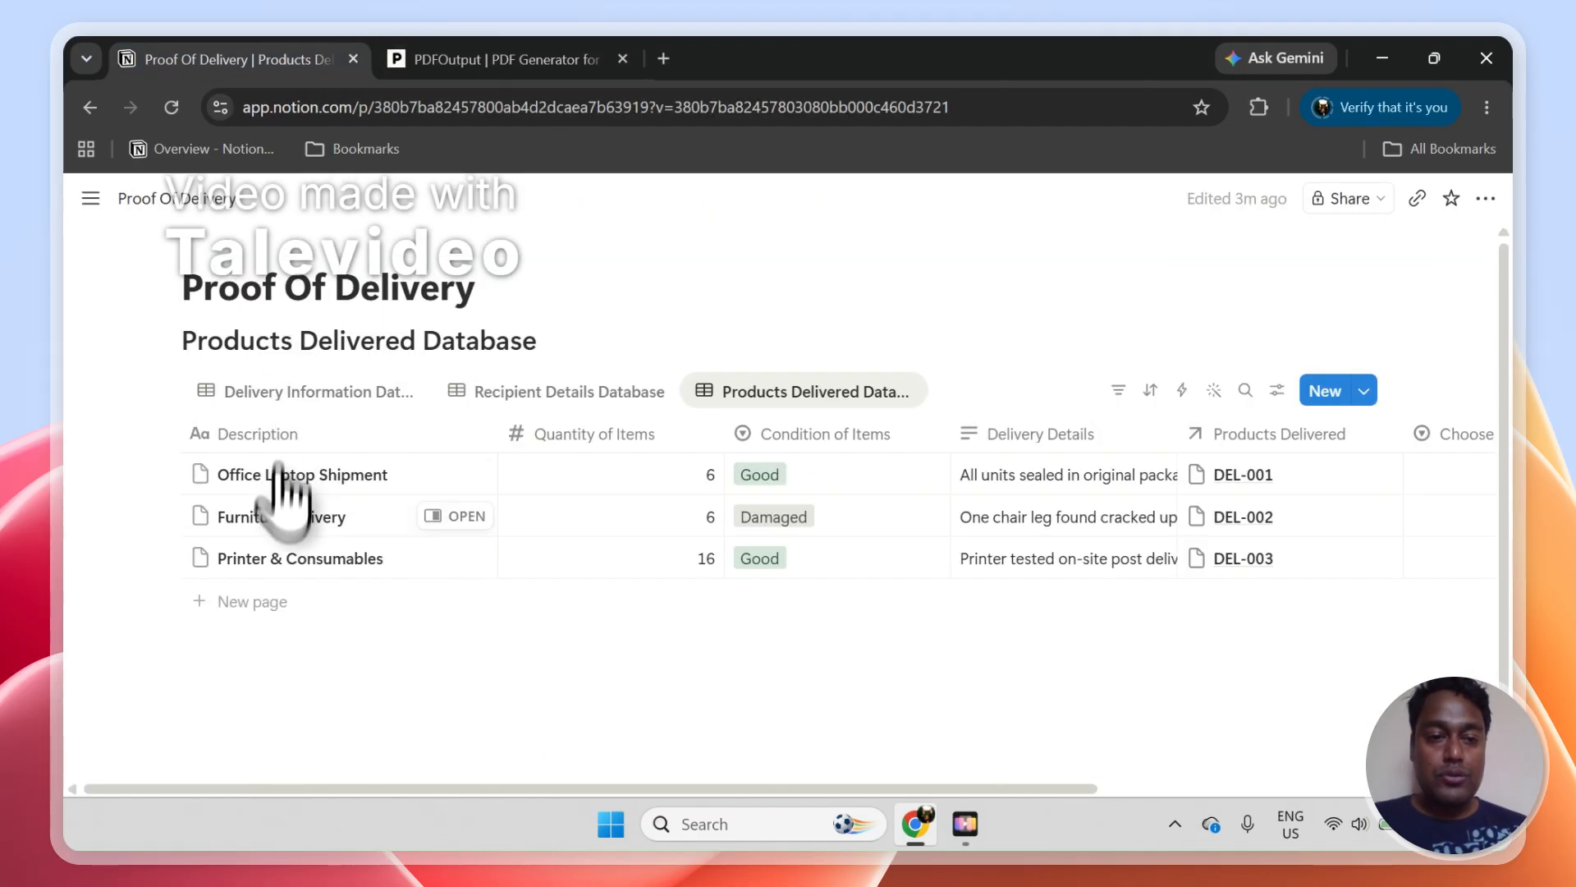
{"action": "left_click", "coordinate": [272, 406]}
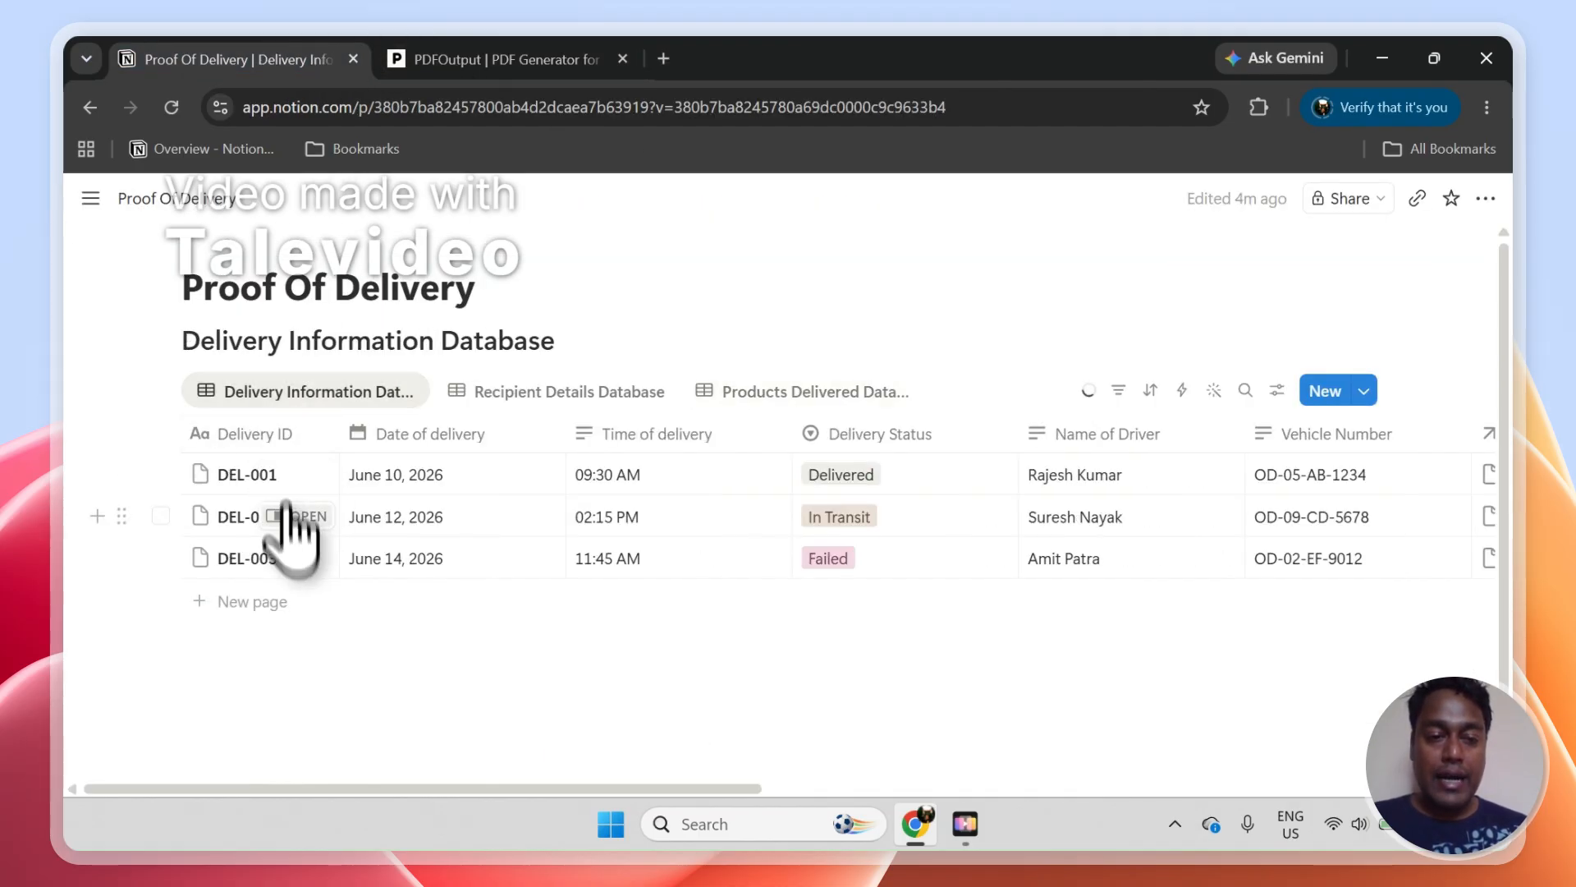
{"action": "left_click", "coordinate": [447, 59]}
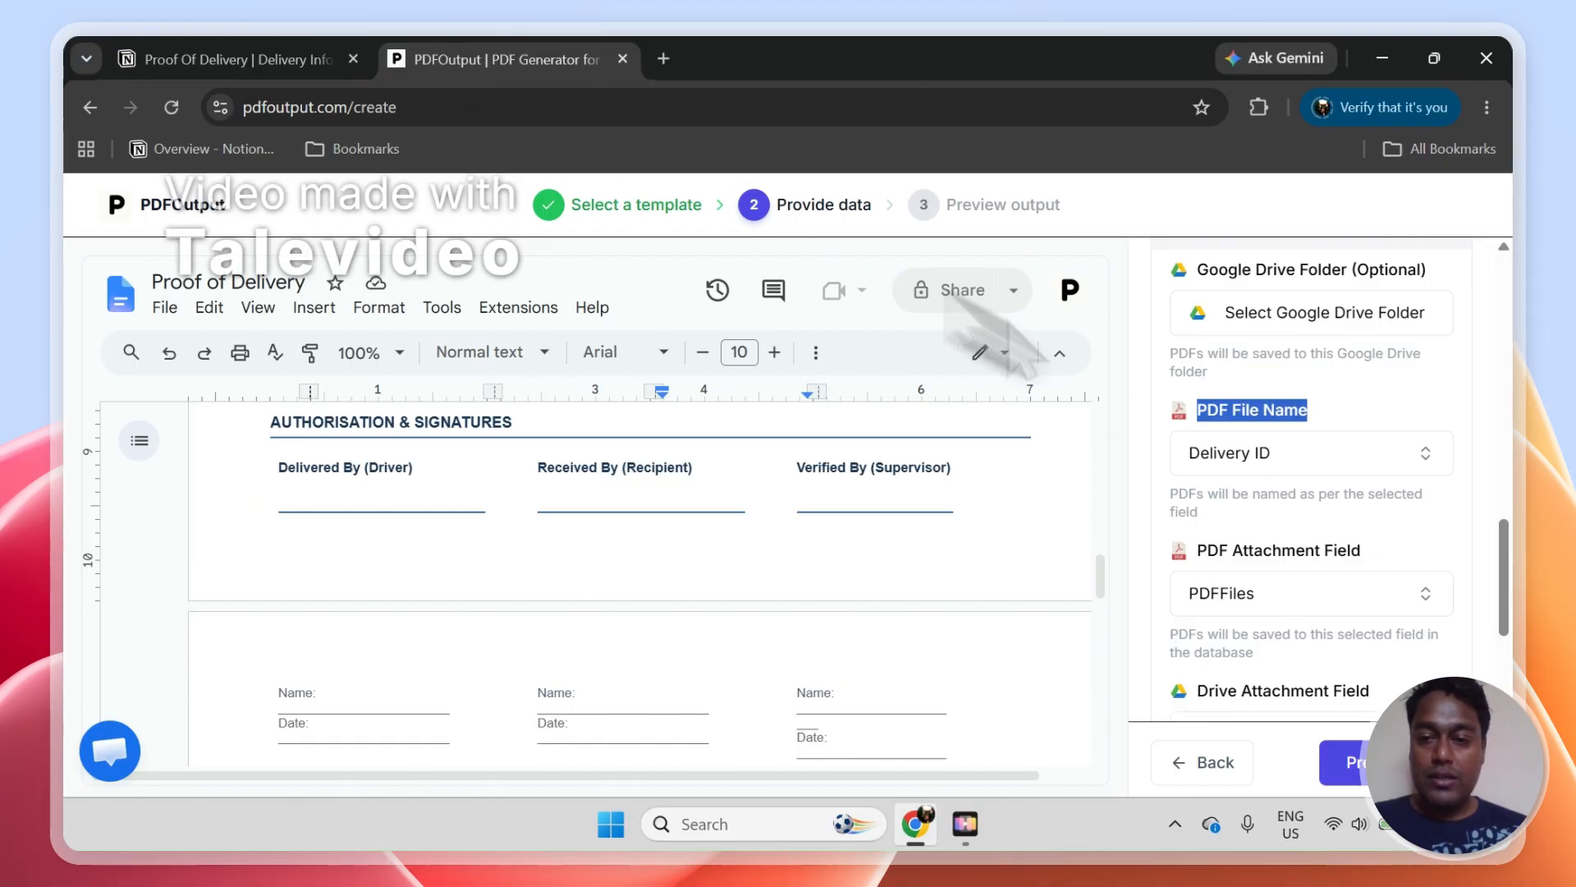
{"action": "left_click", "coordinate": [1305, 456]}
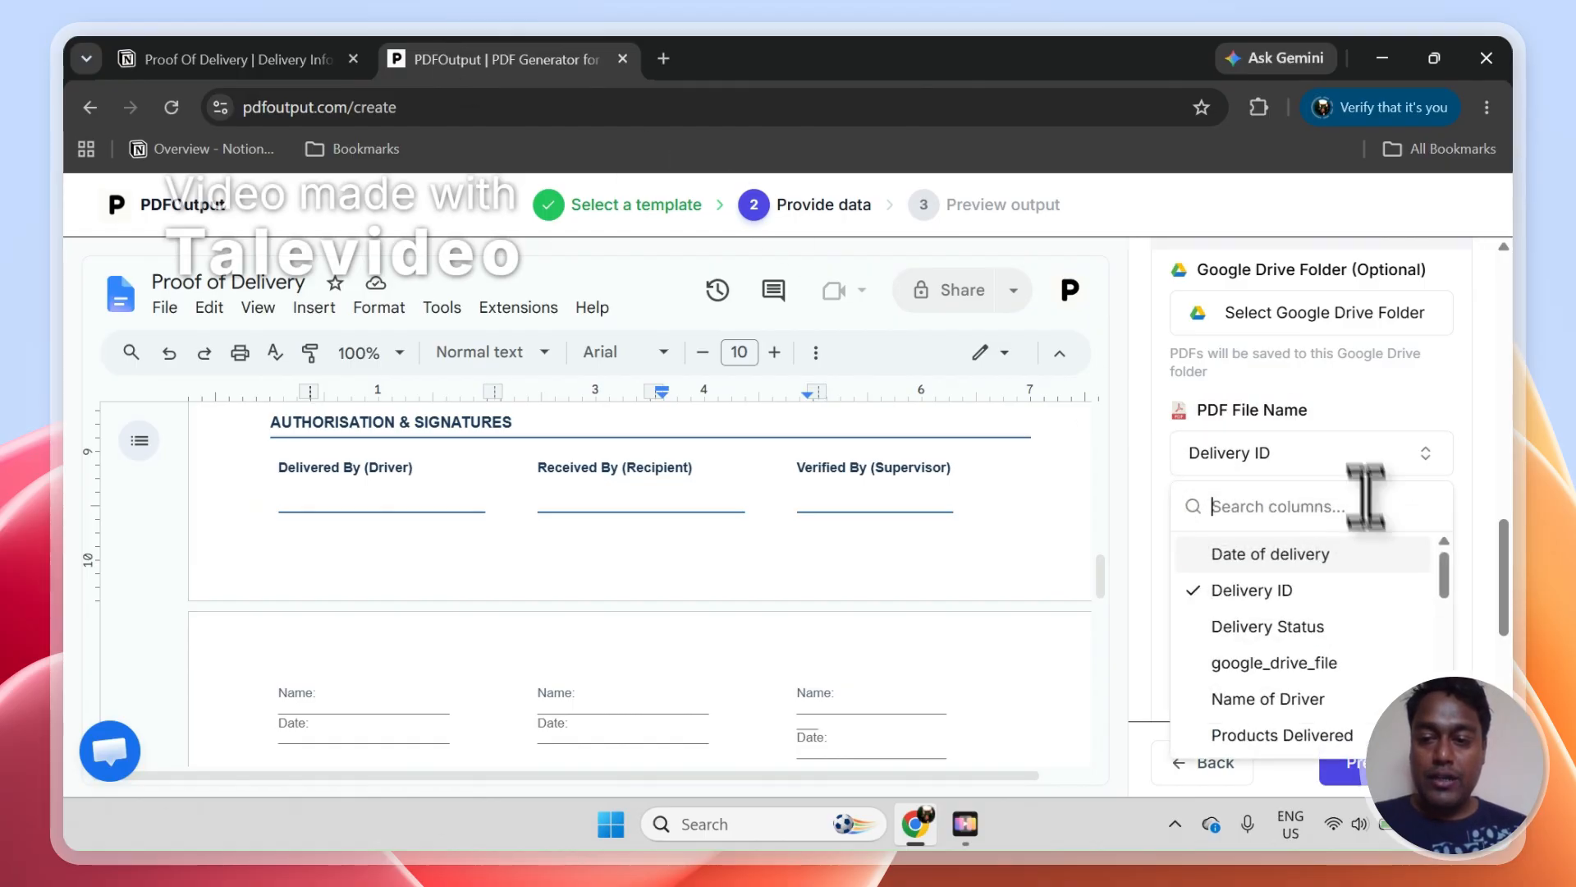
{"action": "left_click", "coordinate": [1320, 595]}
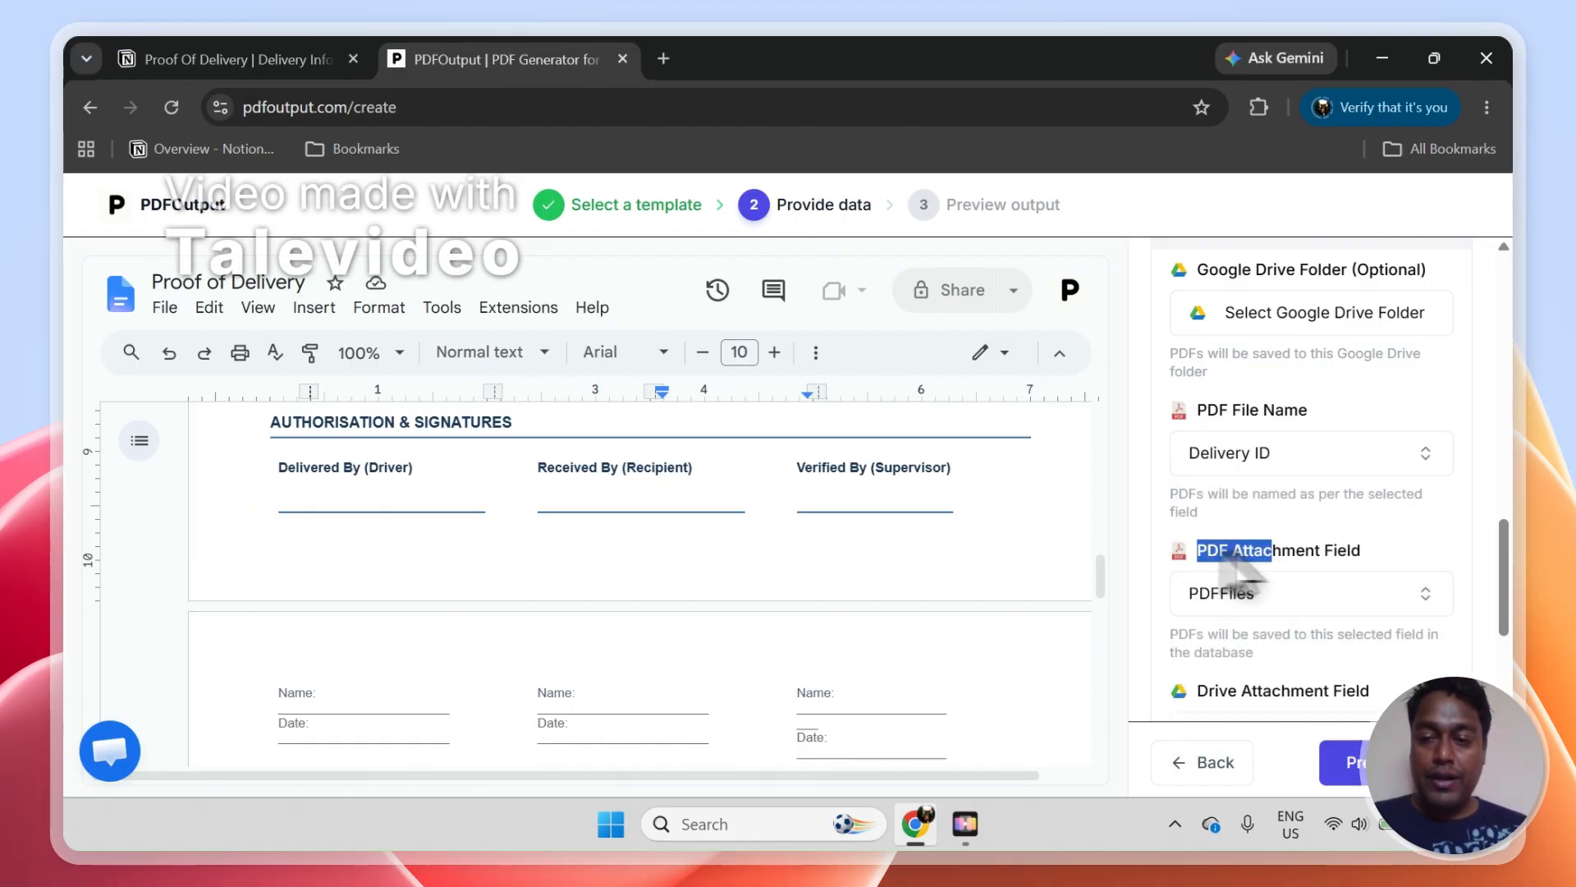
Compare the PDFFiles and google_drive_file columns in Notion with the attachment fields in PDFOutput's additional settings
{"action": "left_click", "coordinate": [247, 59]}
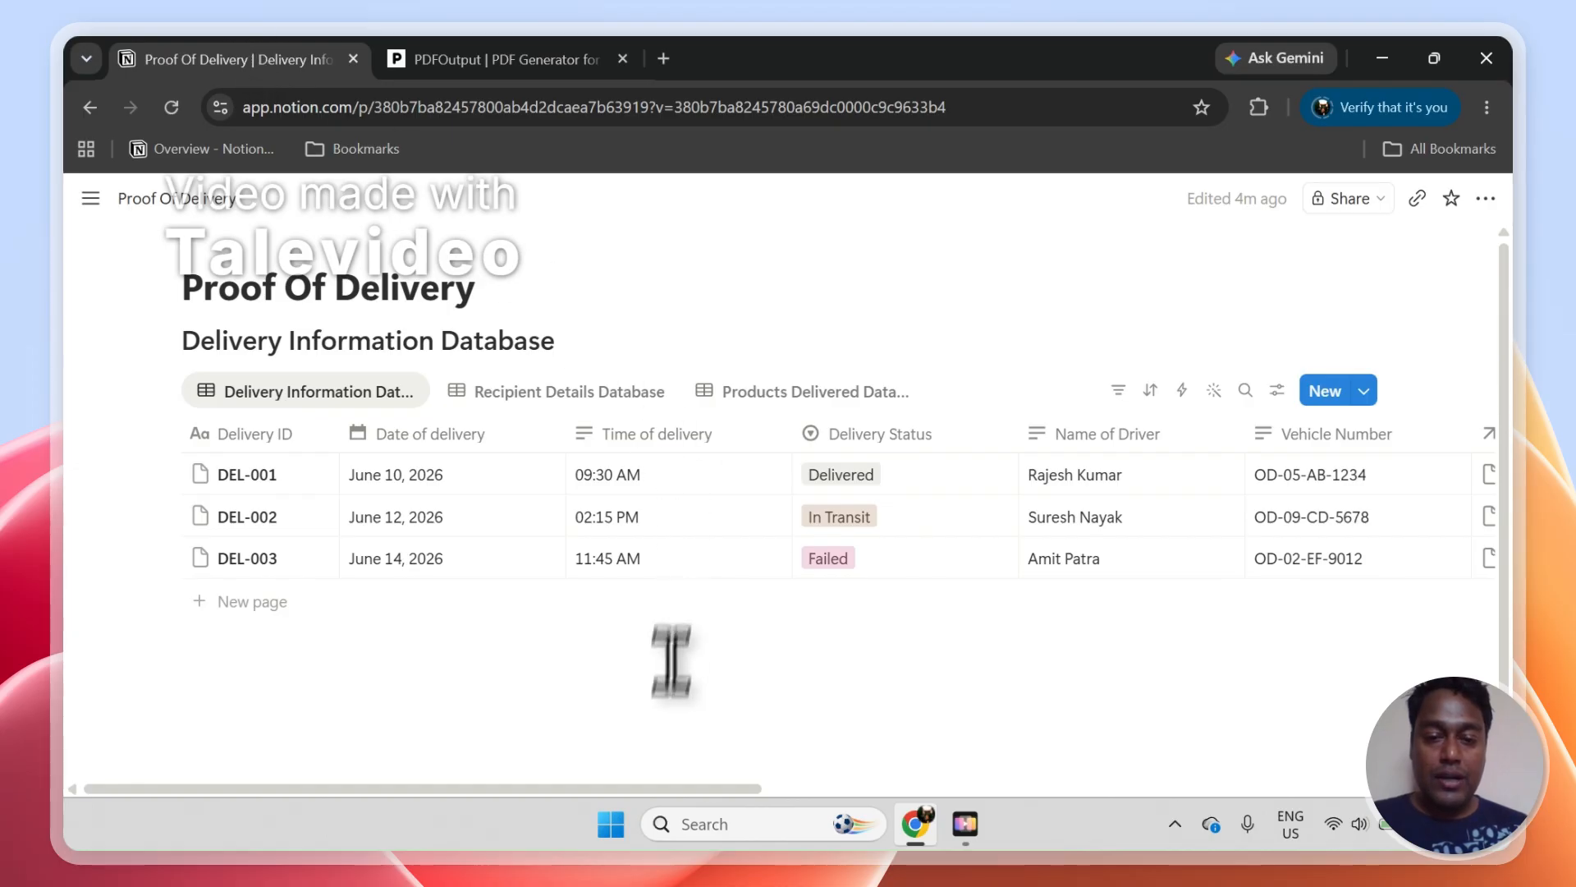
{"action": "left_click_drag", "start_coordinate": [651, 790], "coordinate": [1336, 790]}
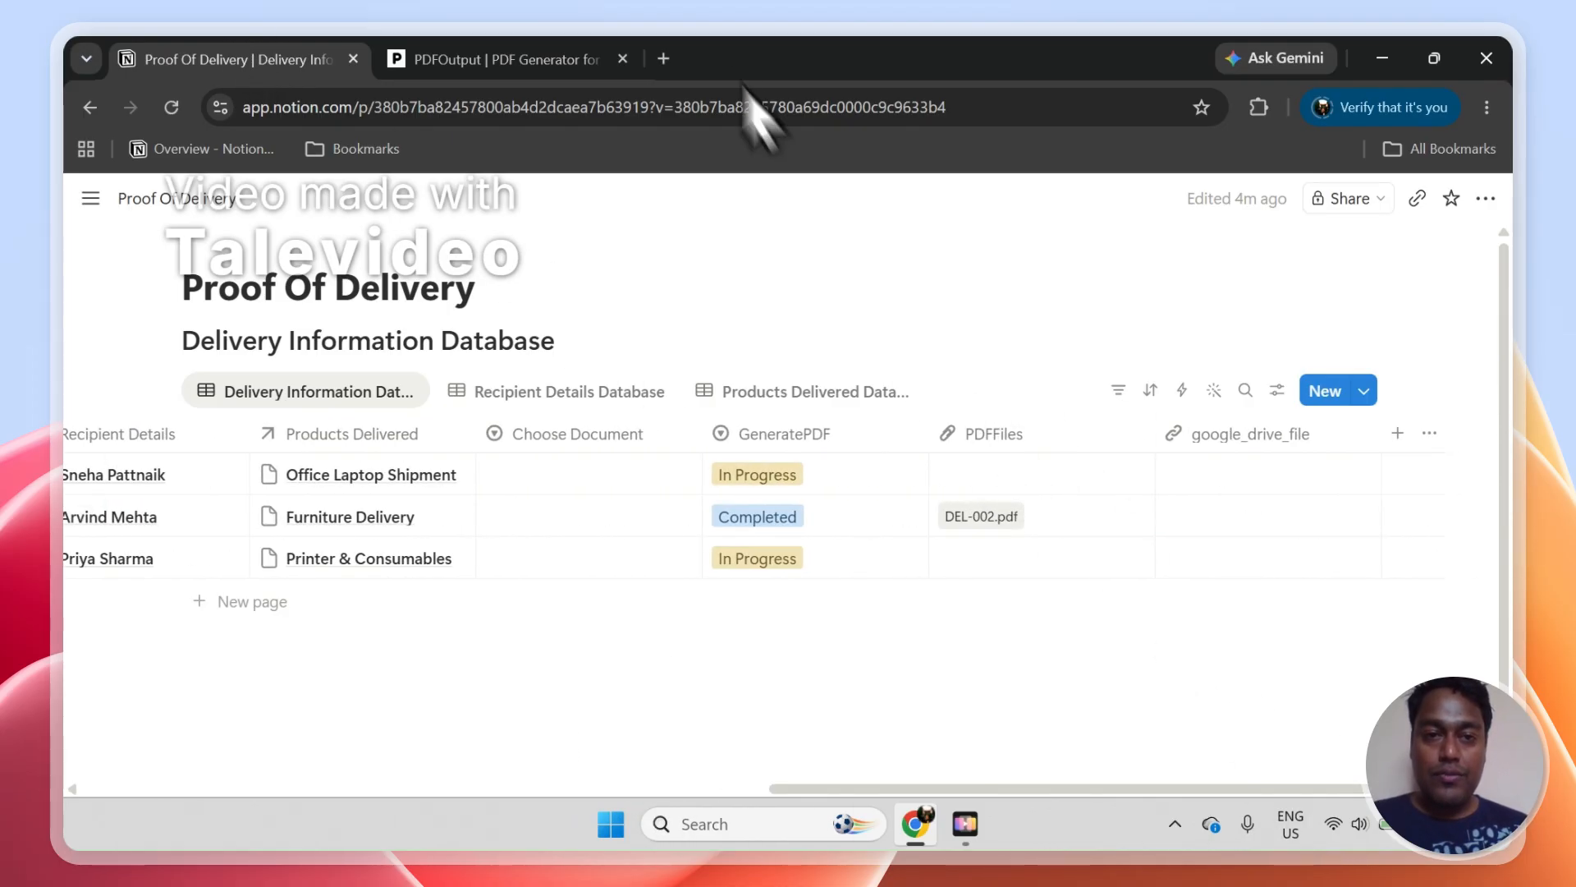
{"action": "left_click", "coordinate": [605, 61]}
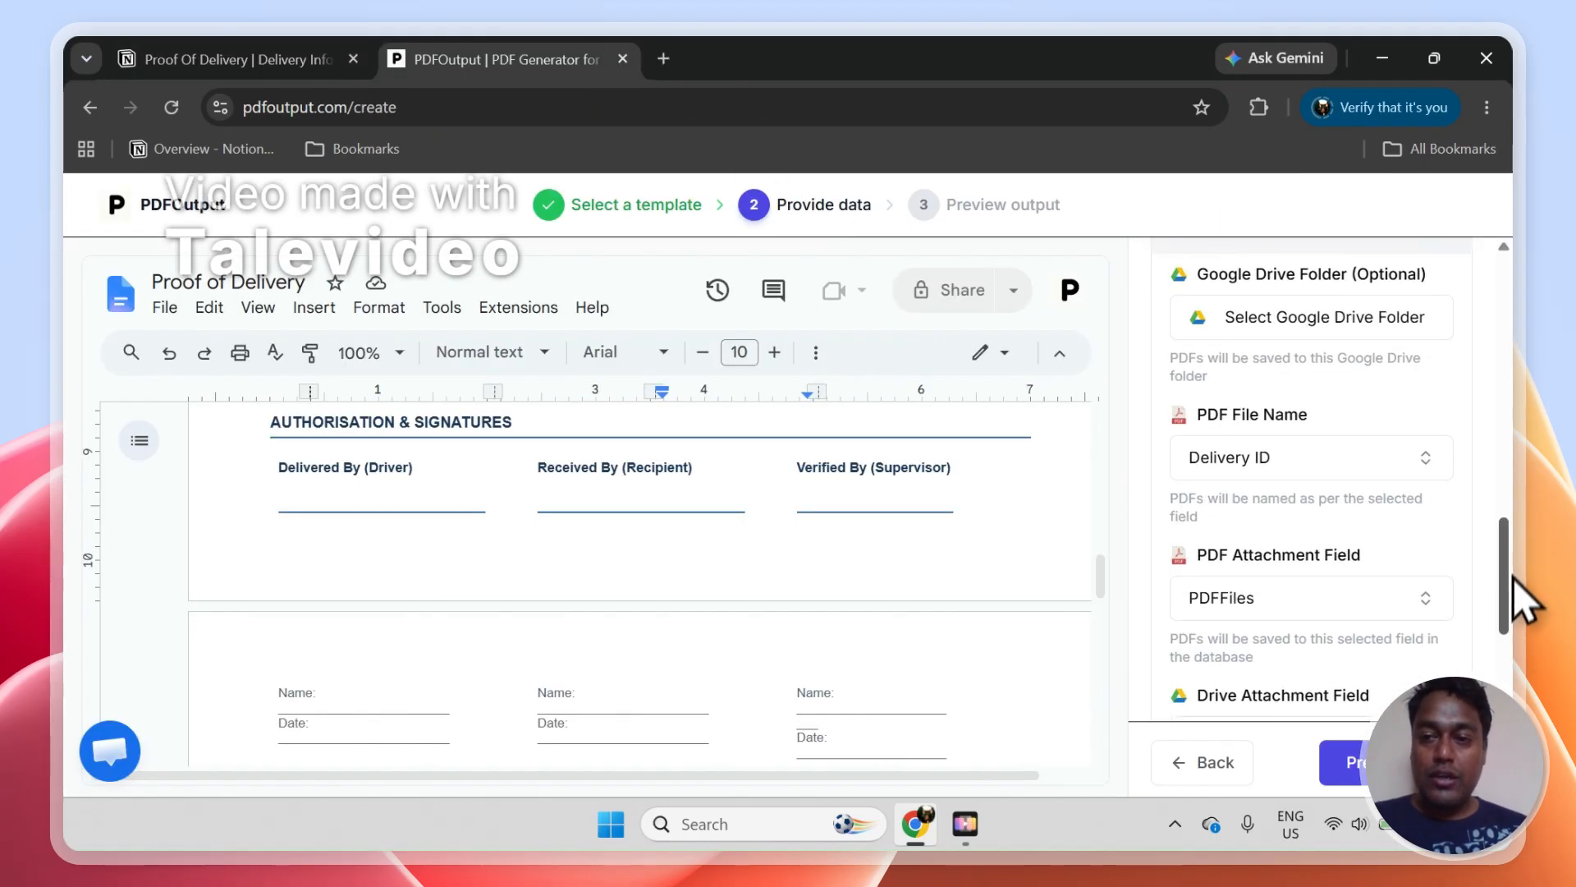
{"action": "scroll", "coordinate": [1432, 591], "scroll_direction": "up", "scroll_amount": 2}
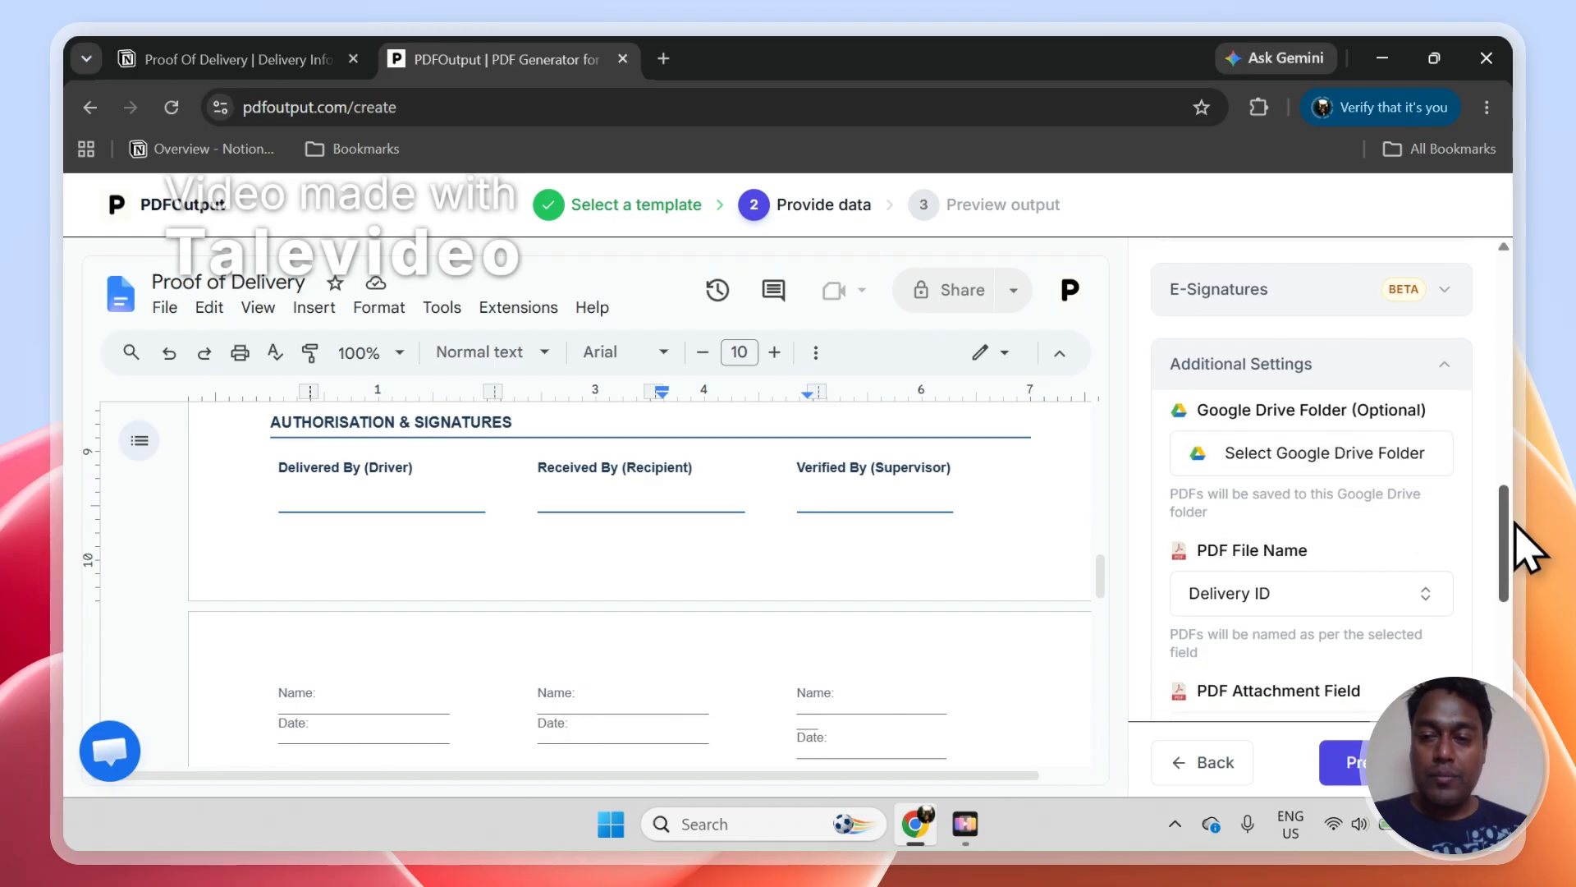
{"action": "left_click_drag", "start_coordinate": [1519, 545], "coordinate": [1517, 644]}
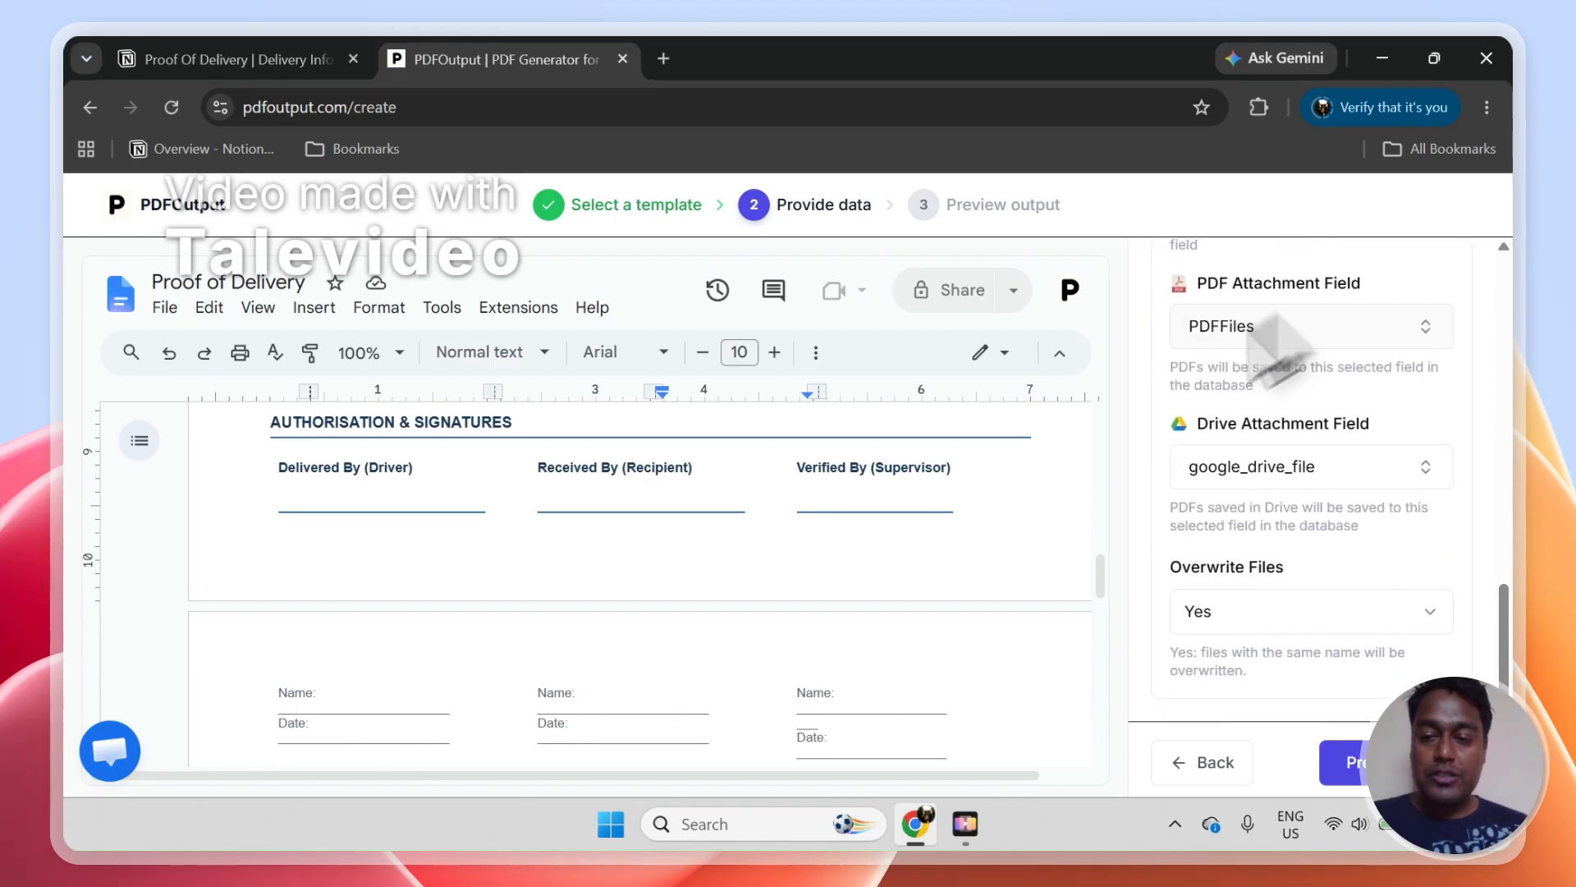
Generate the document preview and check the GeneratePDF status of the Printer & Consumables record in Notion
{"action": "left_click", "coordinate": [1355, 761]}
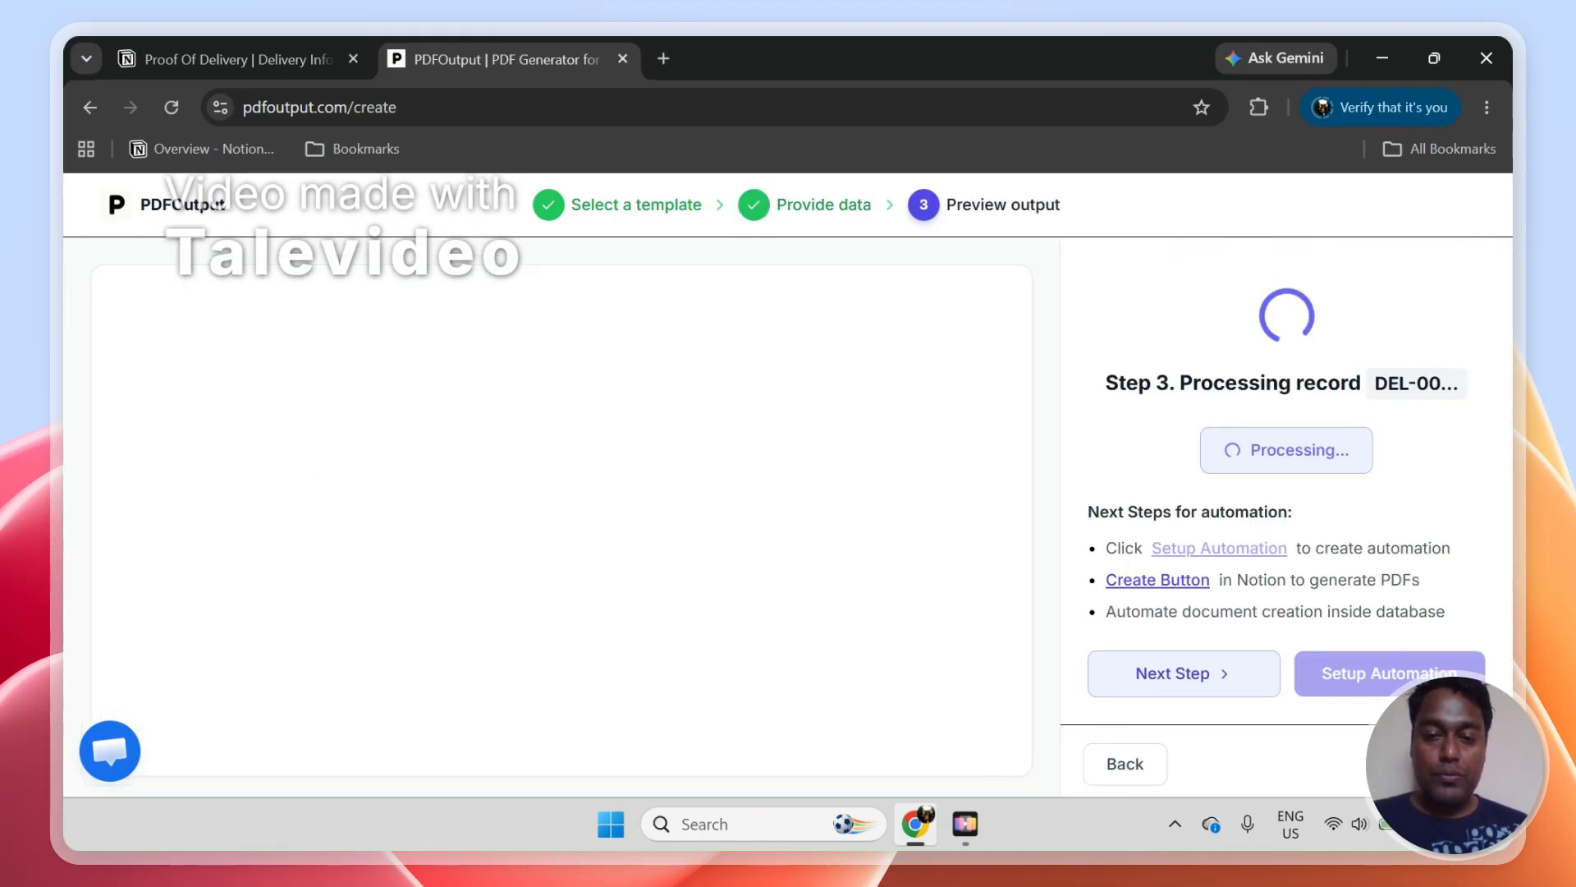
{"action": "left_click", "coordinate": [211, 59]}
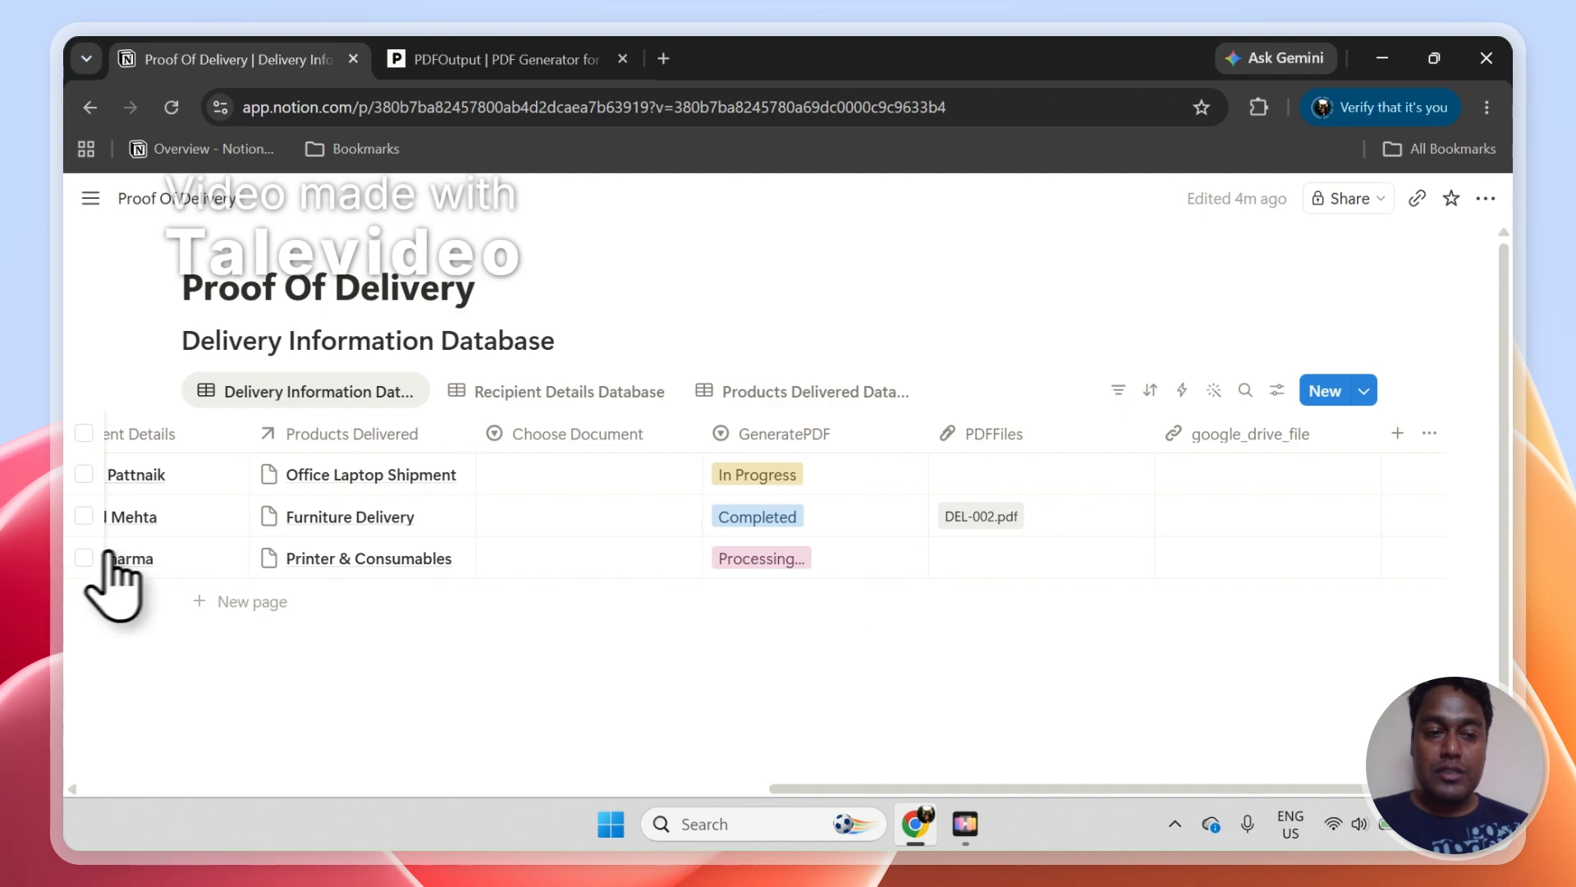
{"action": "left_click", "coordinate": [84, 558]}
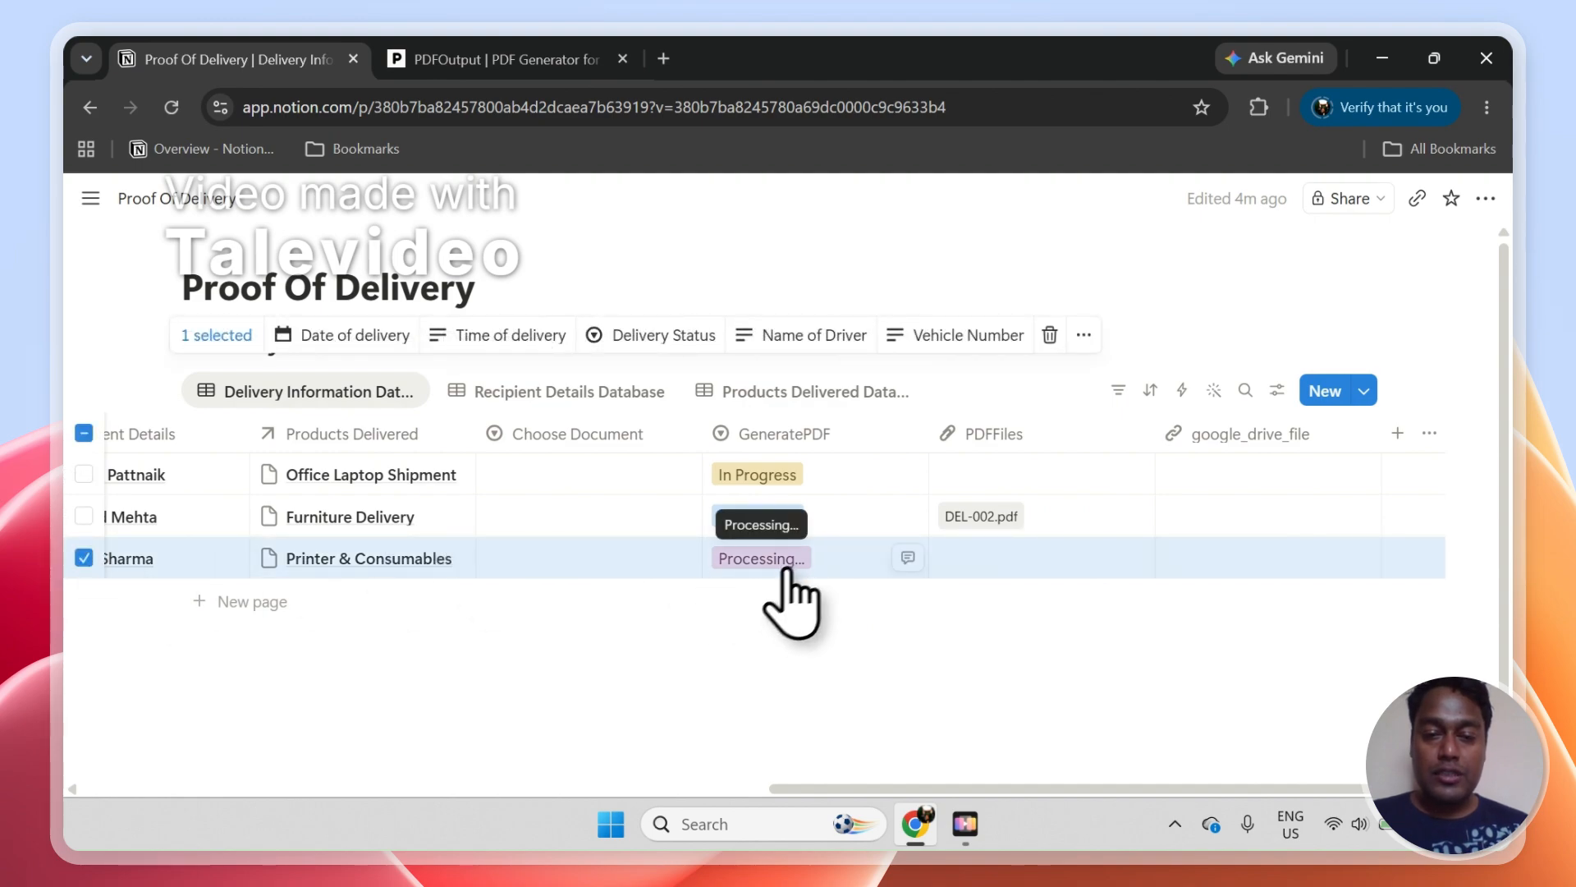
{"action": "left_click", "coordinate": [749, 668]}
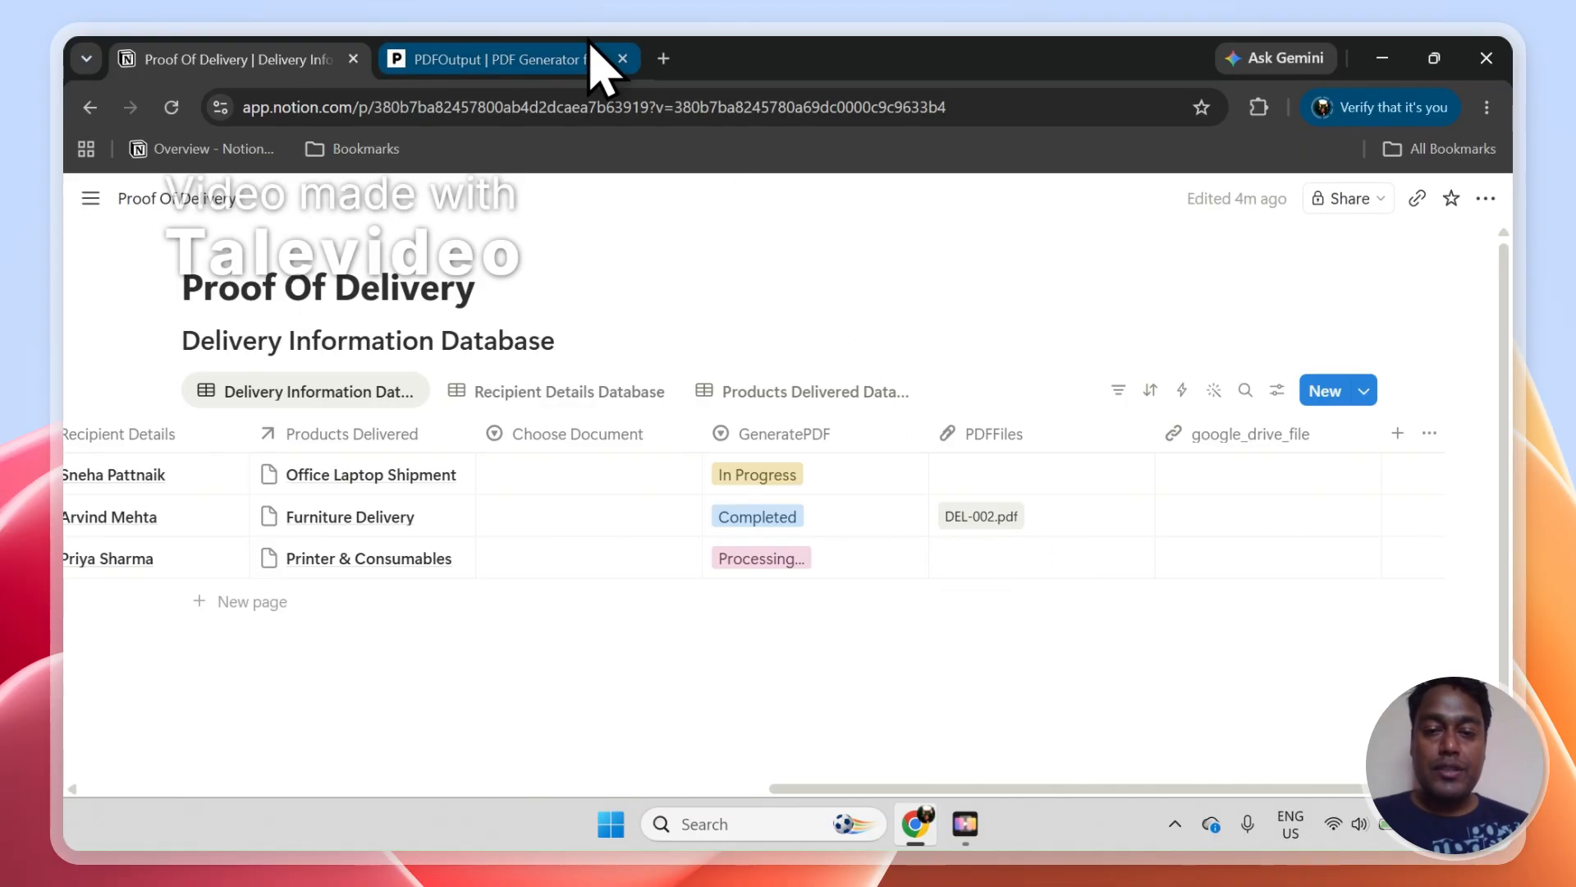
Check the preview's progress in PDFOutput, then narrow the GeneratePDF column of Notion's Delivery Information Database
{"action": "left_click", "coordinate": [567, 59]}
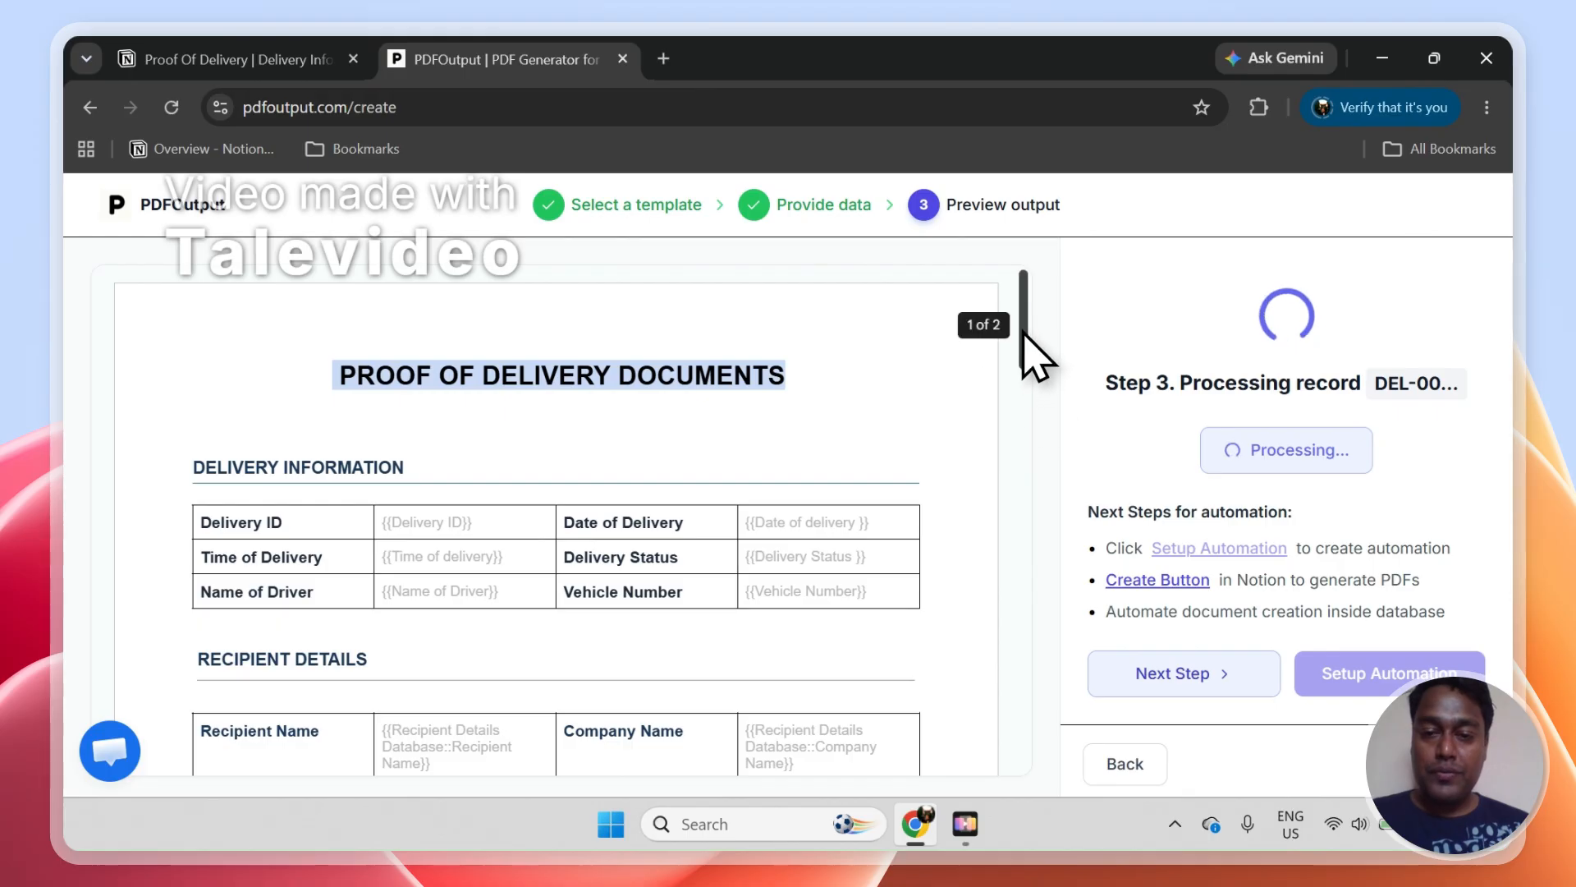
{"action": "left_click_drag", "start_coordinate": [1025, 335], "coordinate": [1048, 369]}
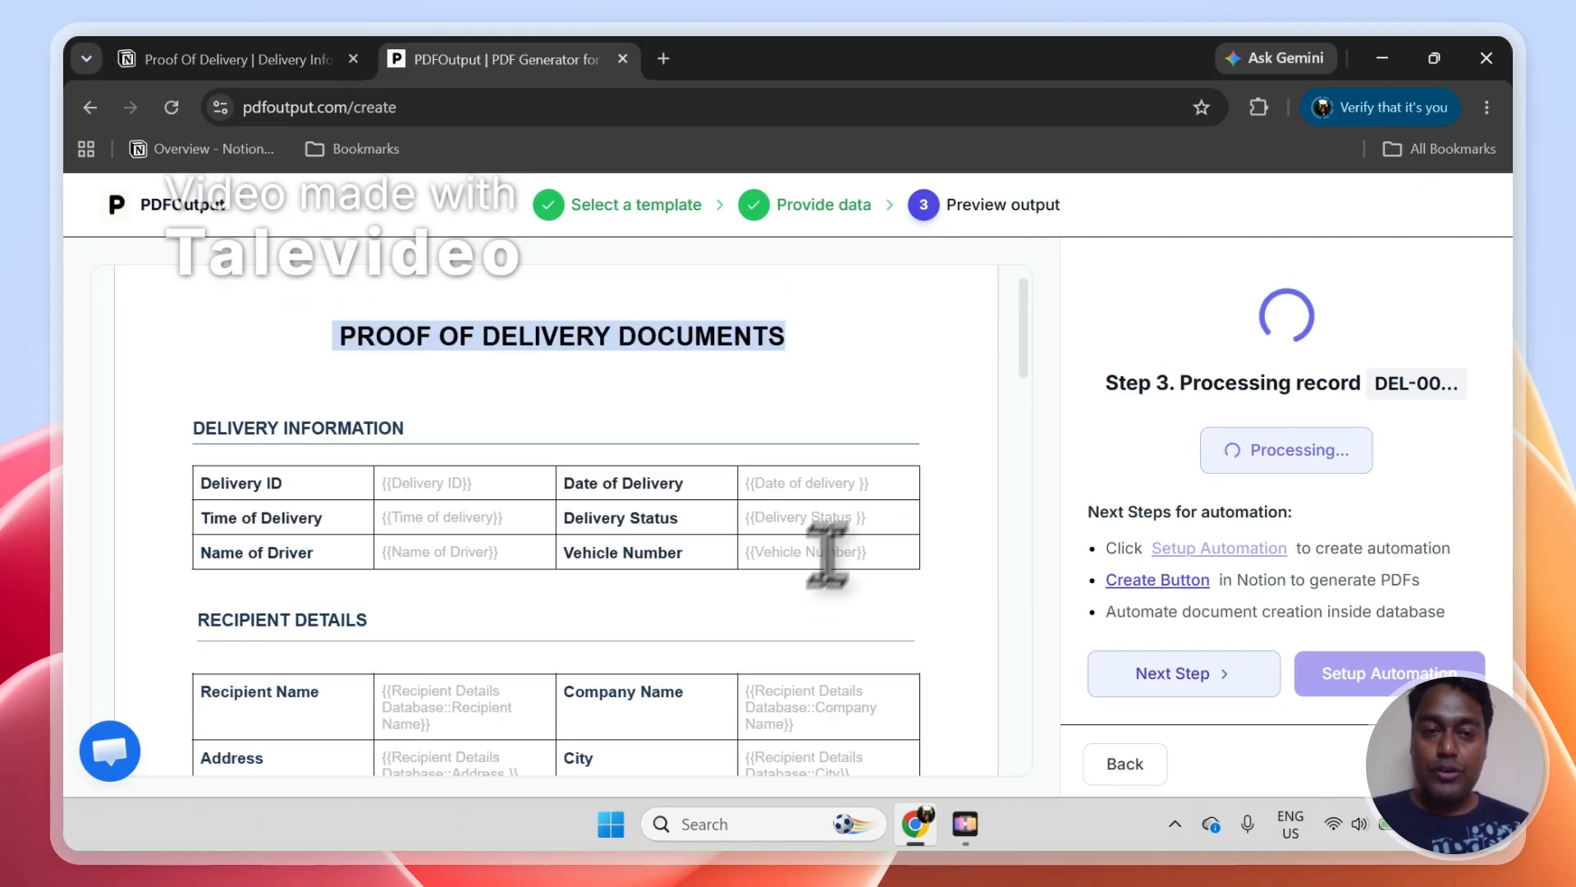
{"action": "left_click", "coordinate": [326, 47]}
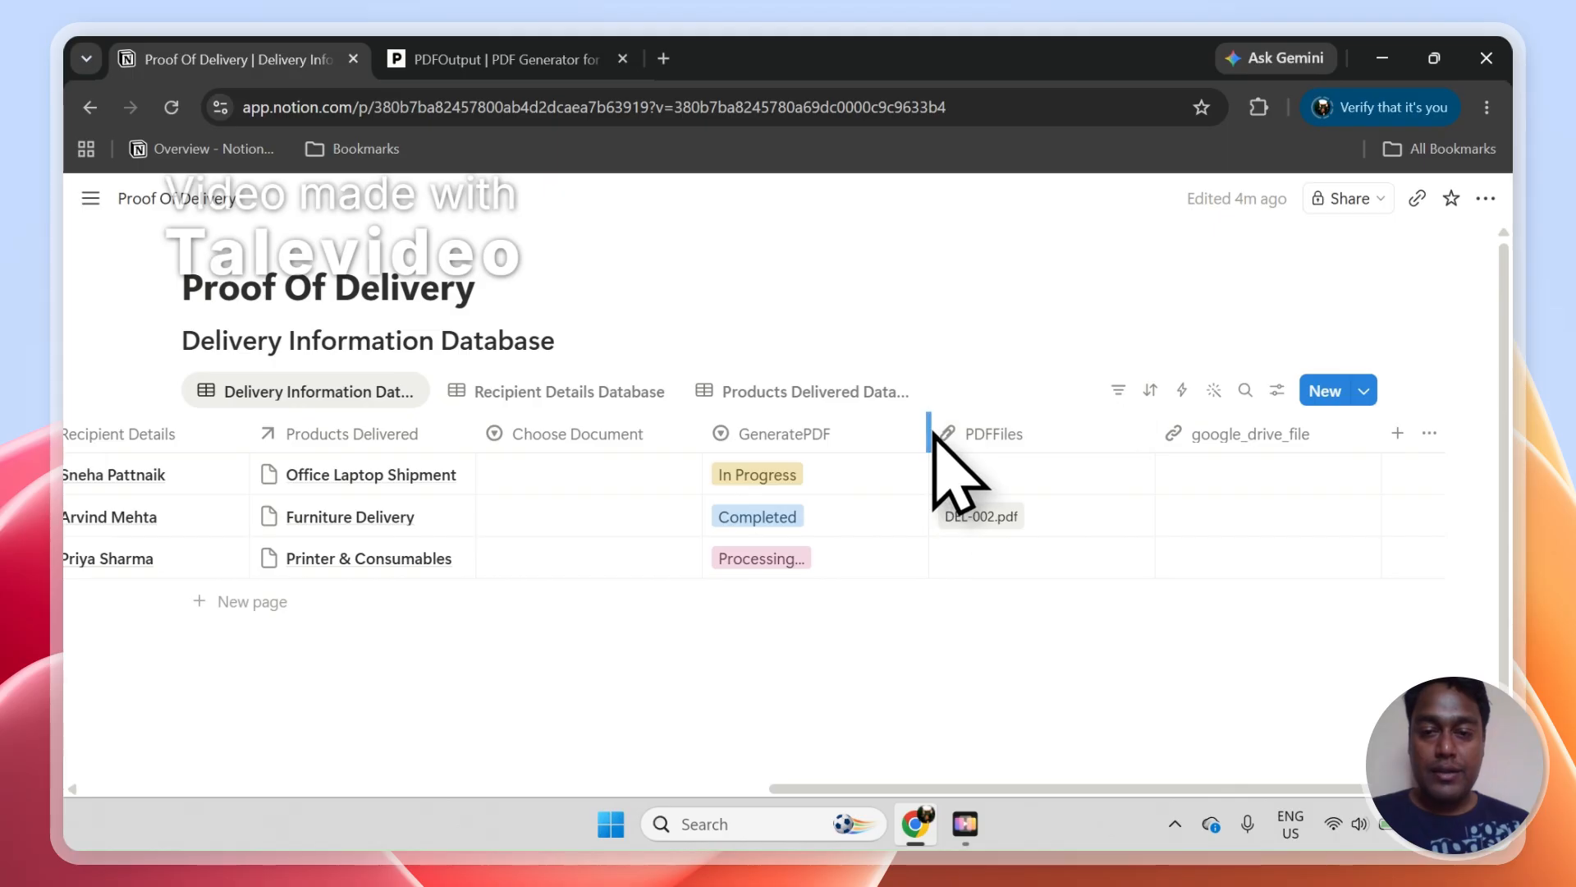
{"action": "left_click_drag", "start_coordinate": [929, 435], "coordinate": [858, 433]}
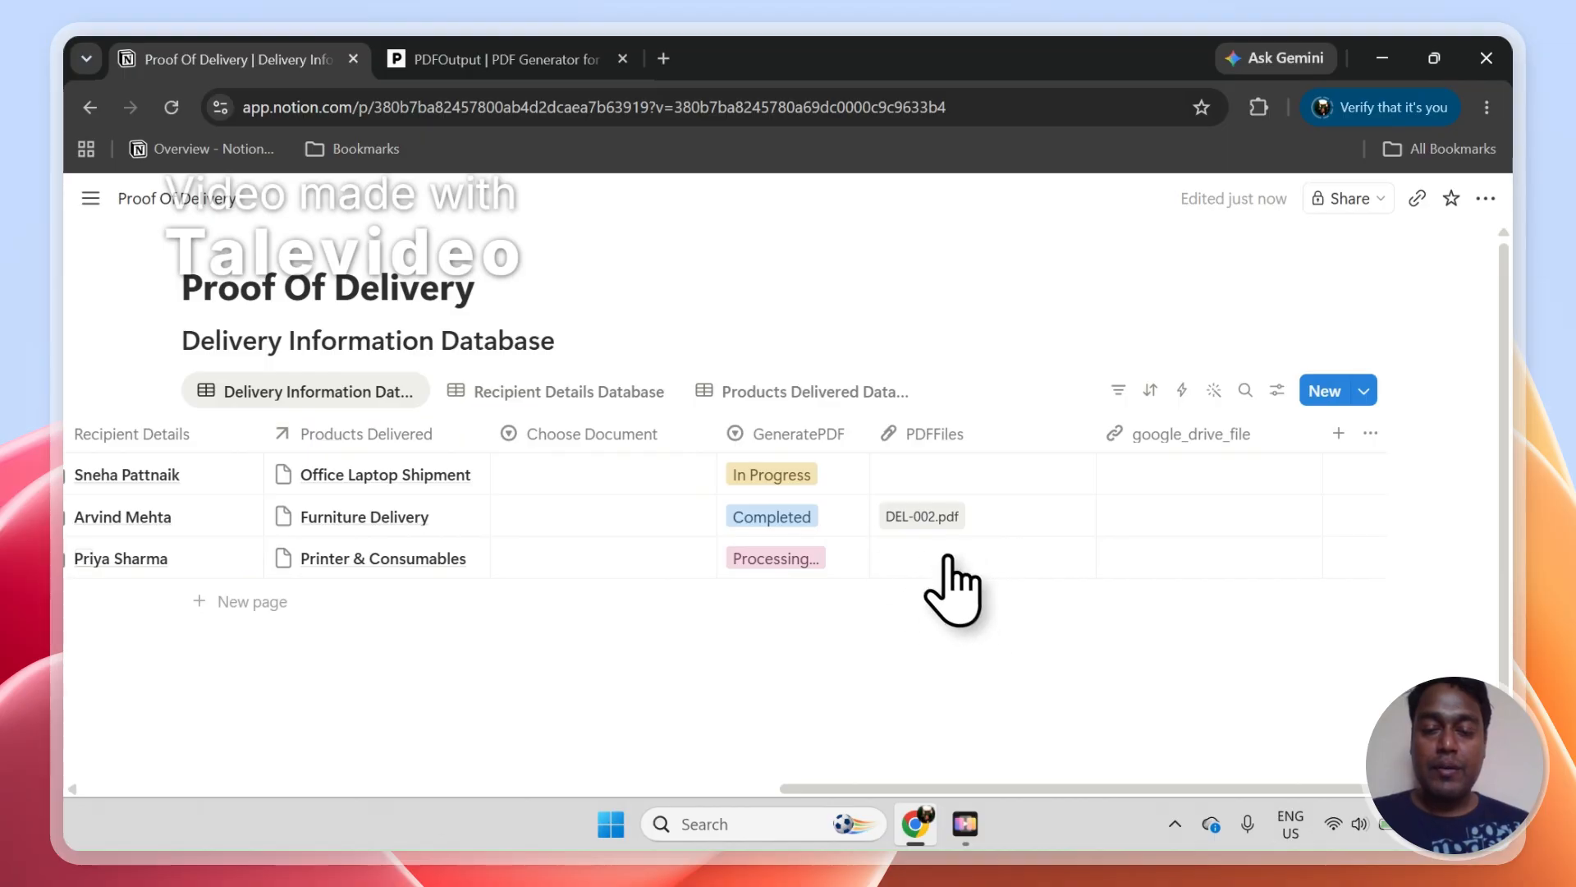
Return to PDFOutput and review the Delivery Information and Items Delivered tables in the generated DEL-003 document
{"action": "left_click", "coordinate": [603, 61]}
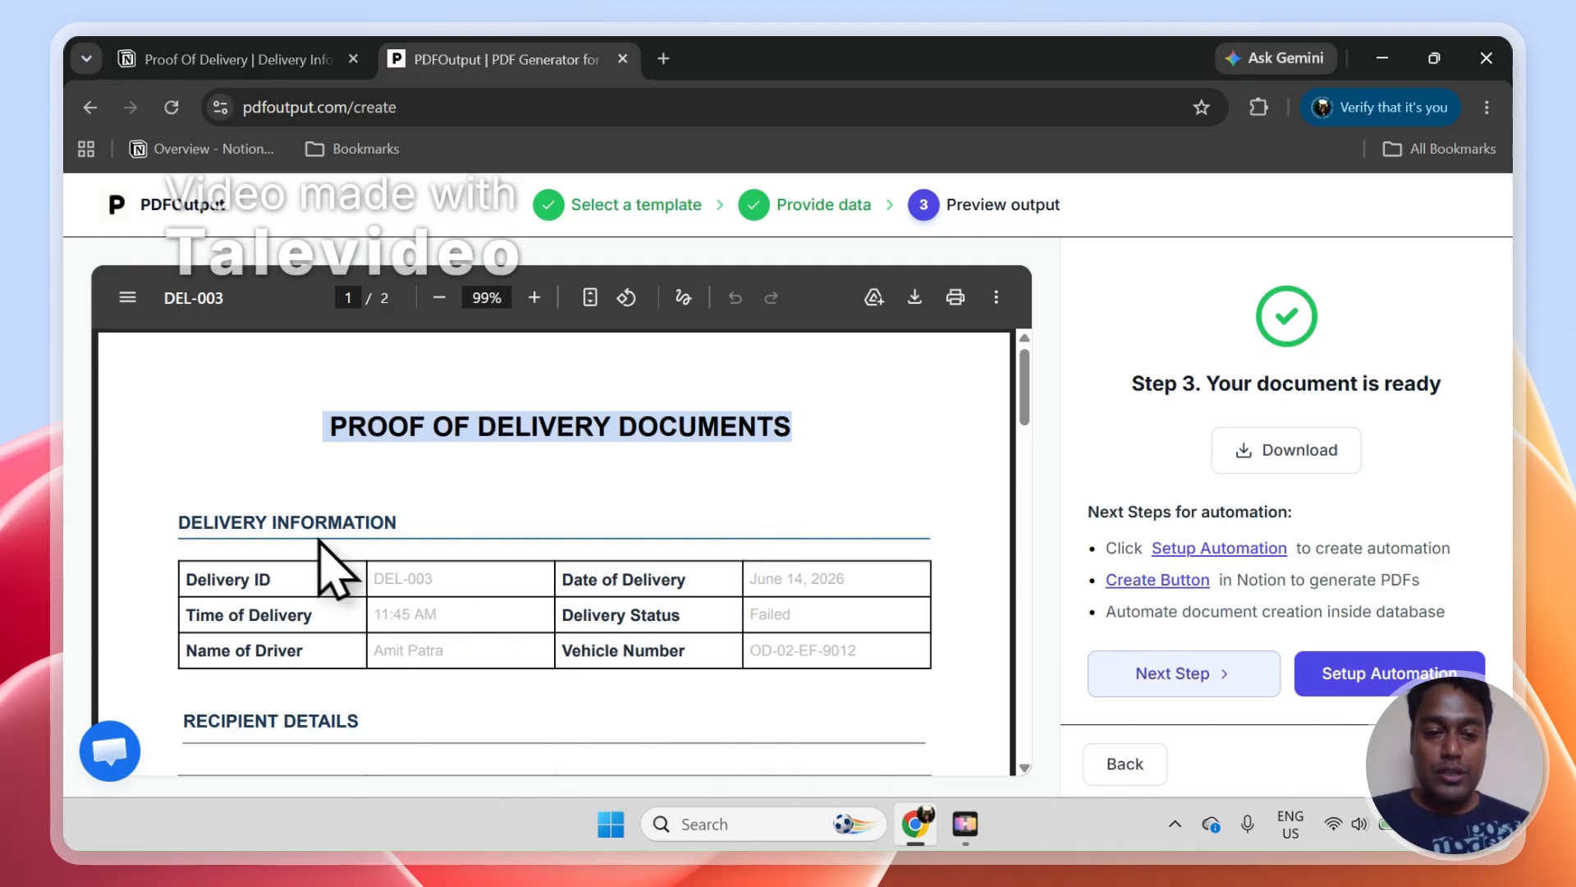
{"action": "left_click_drag", "start_coordinate": [516, 587], "coordinate": [771, 633]}
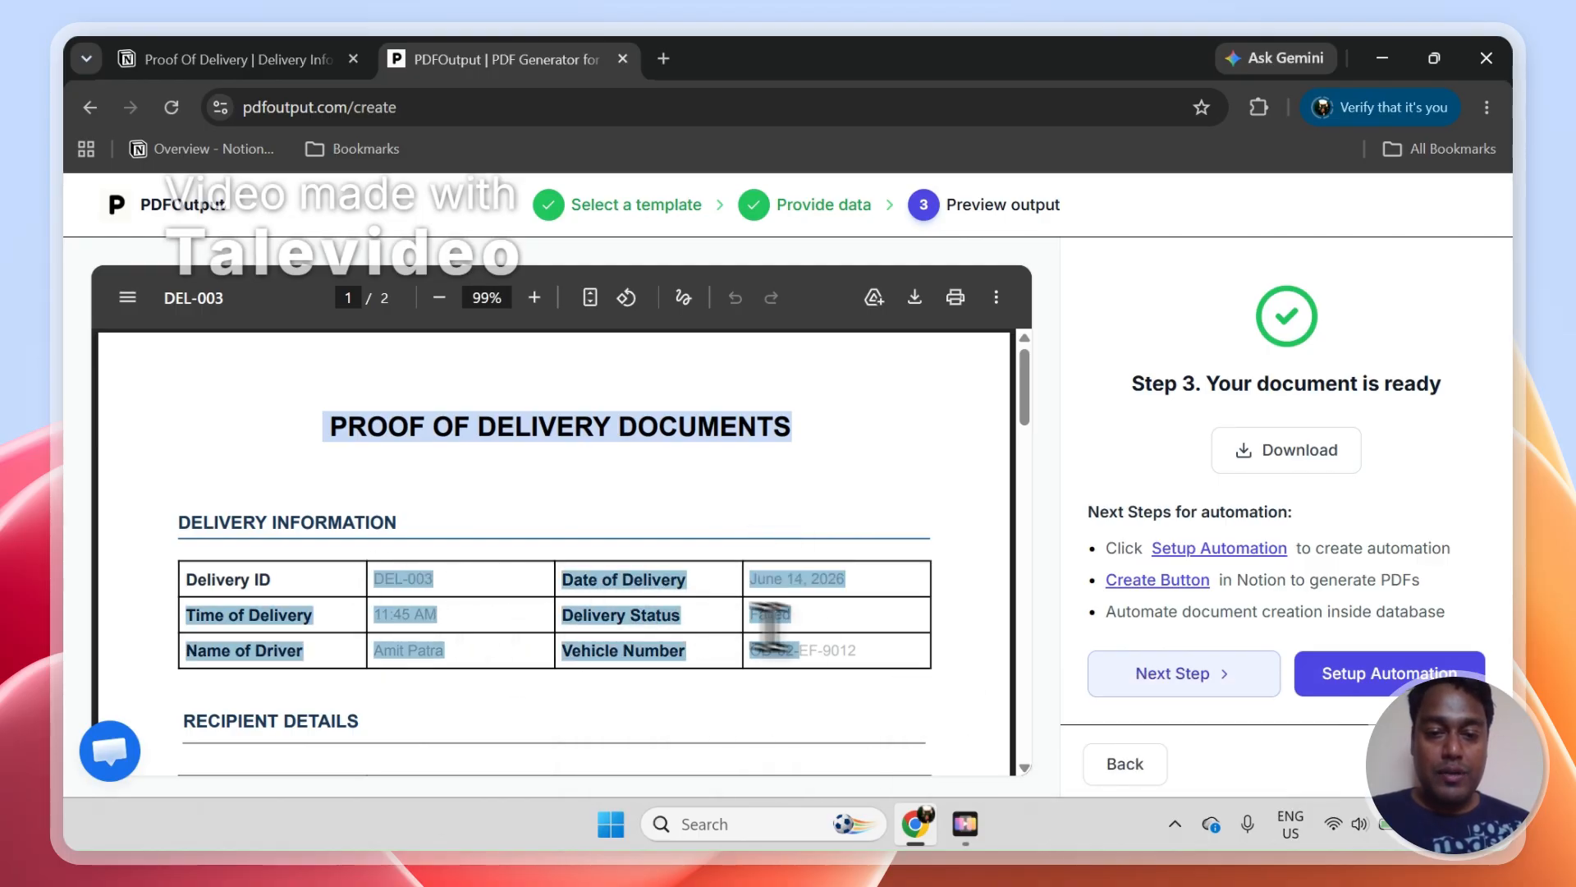
{"action": "left_click", "coordinate": [862, 646]}
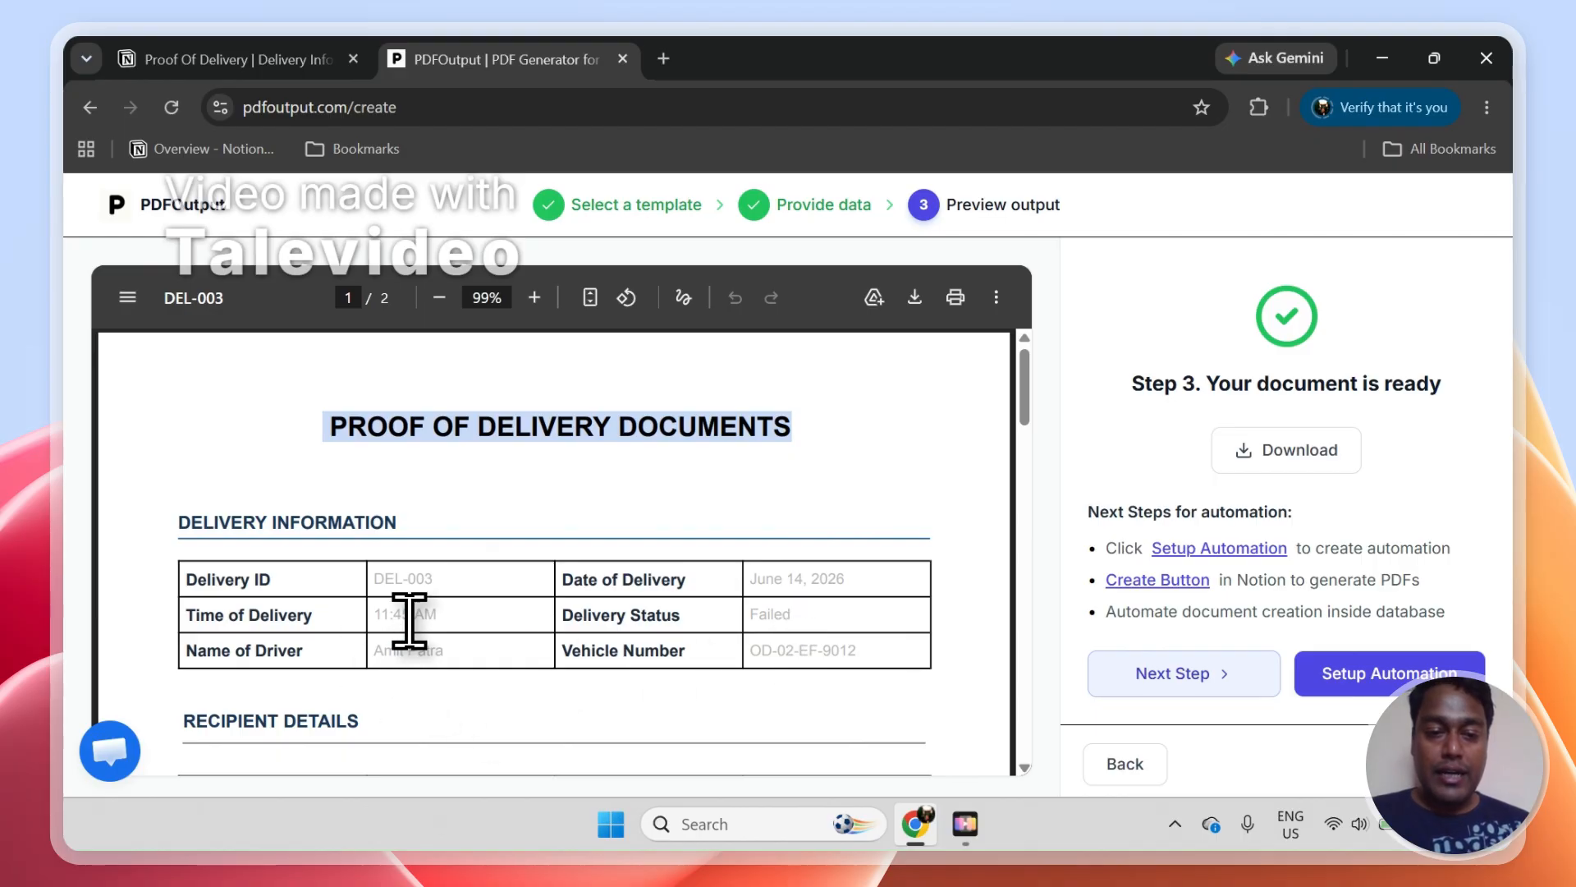
{"action": "scroll", "coordinate": [1005, 405], "scroll_direction": "down", "scroll_amount": 4}
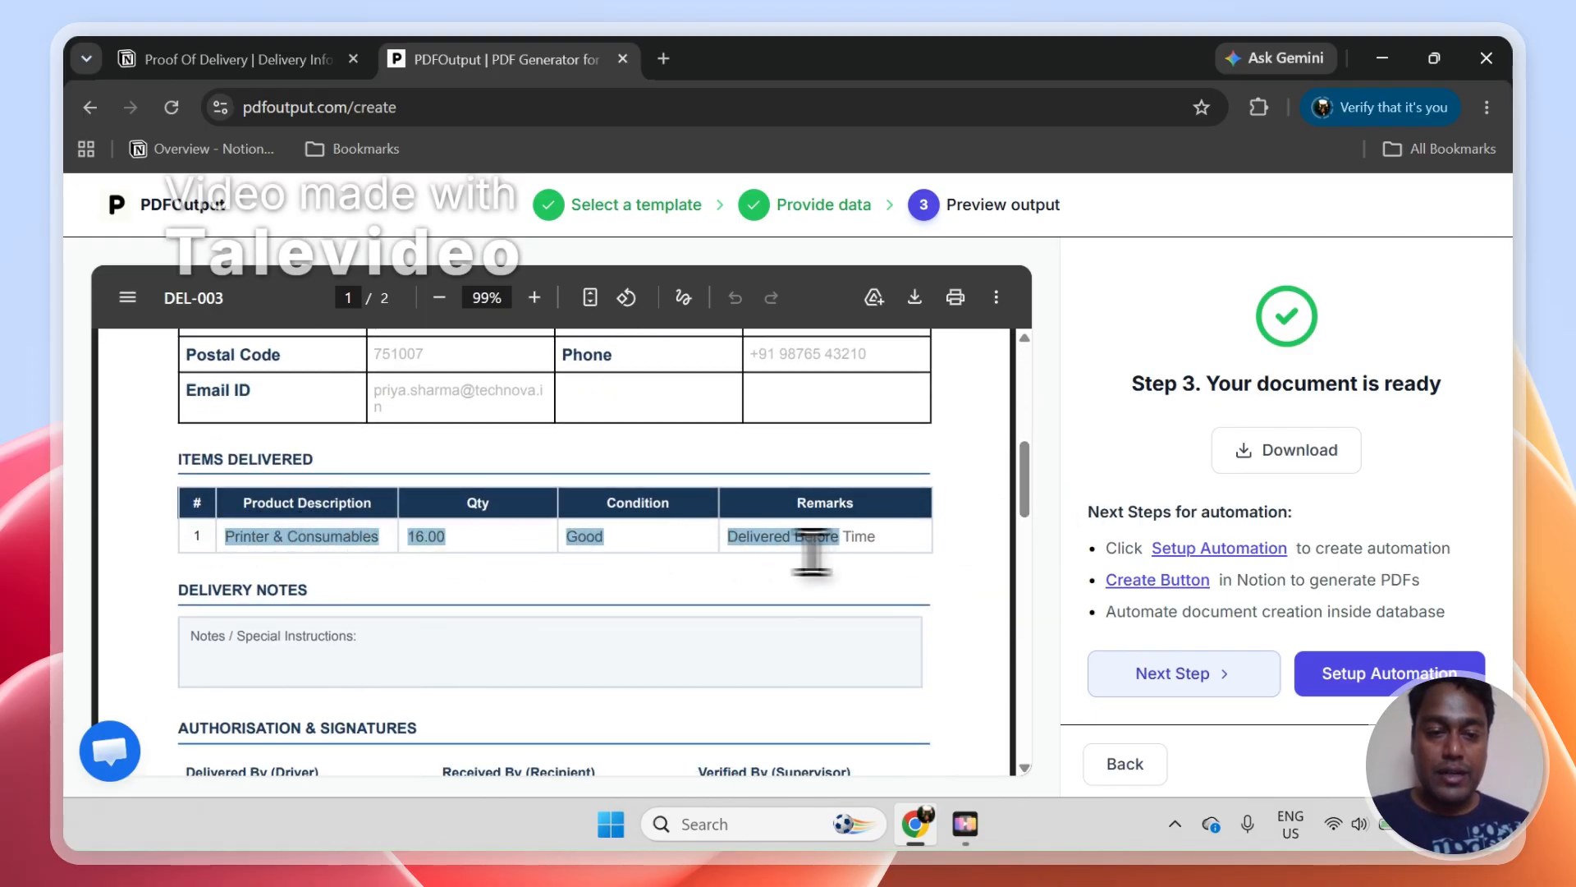
{"action": "left_click", "coordinate": [407, 537]}
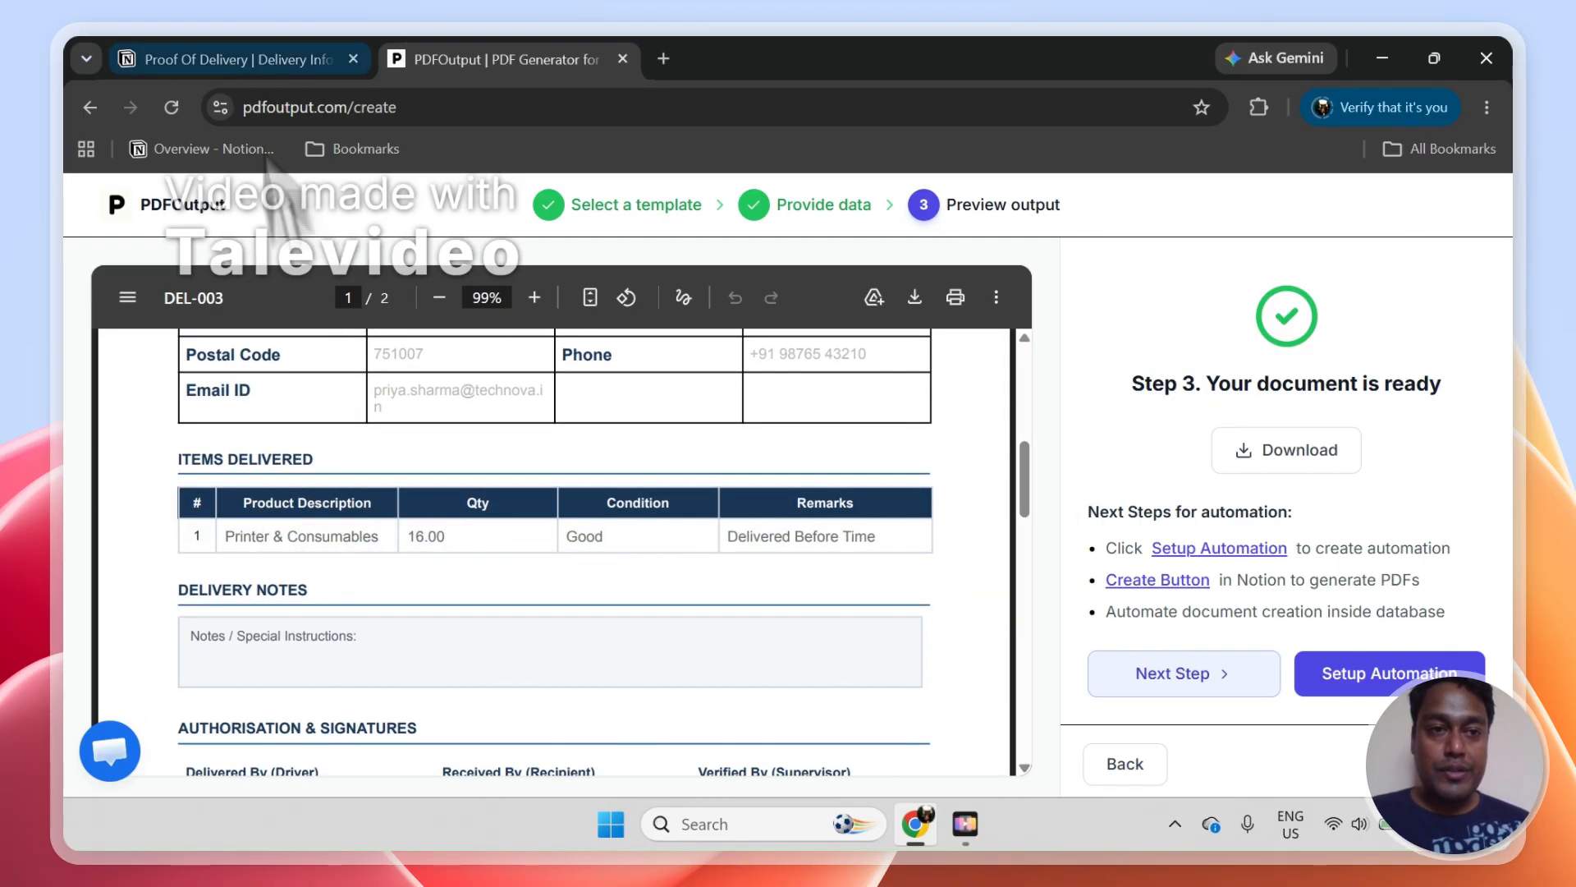
Check the PDFFiles column in Notion and select the Printer & Consumables record in the Products Delivered Database
{"action": "left_click", "coordinate": [304, 59]}
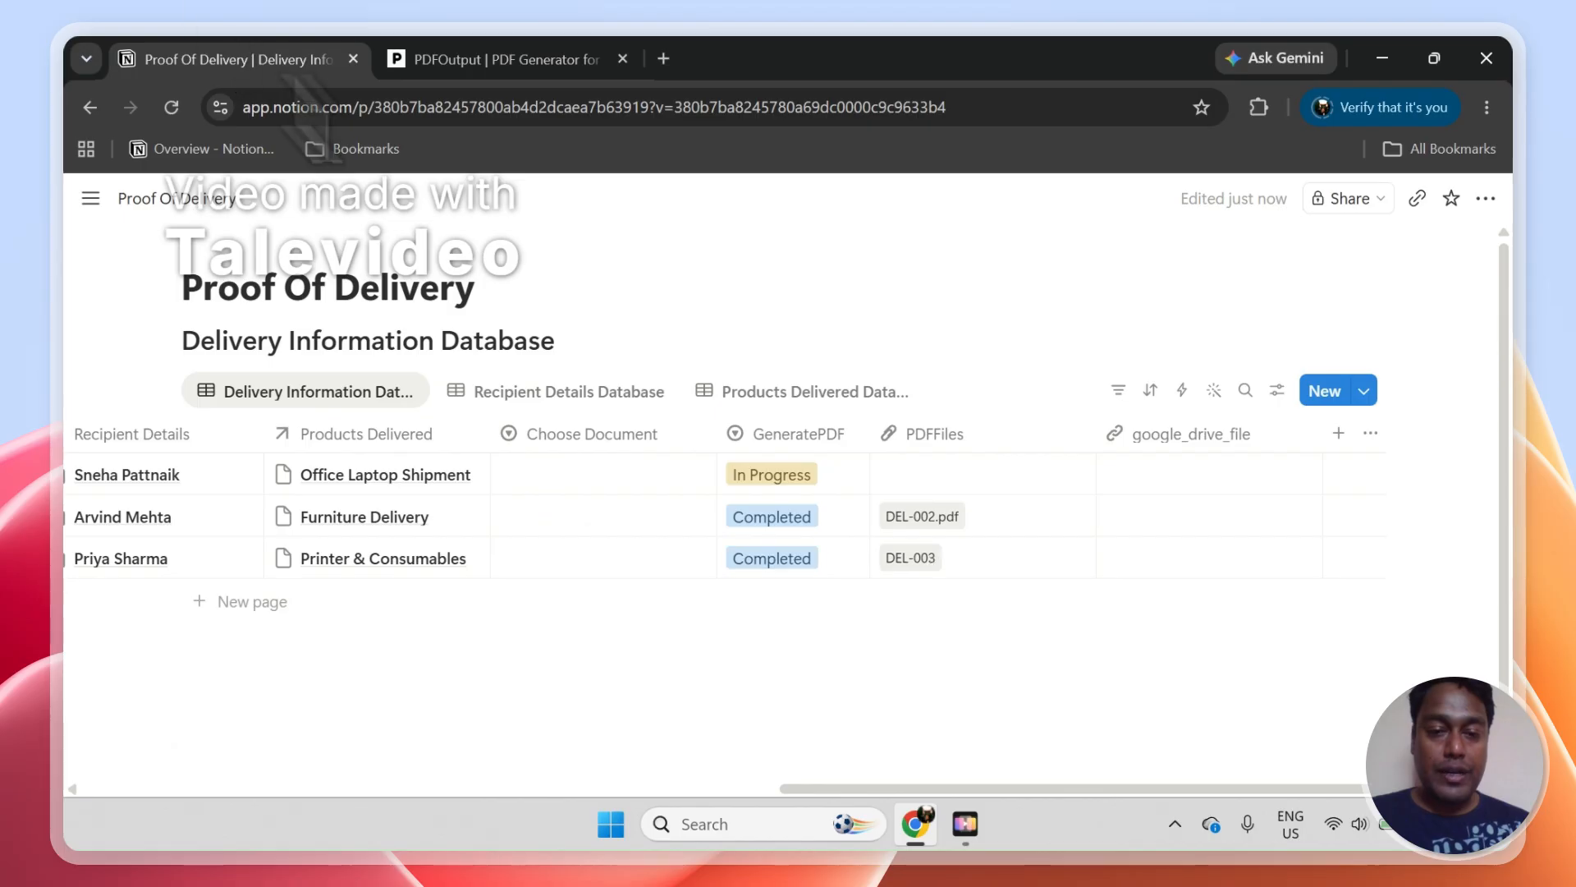
{"action": "left_click", "coordinate": [747, 394]}
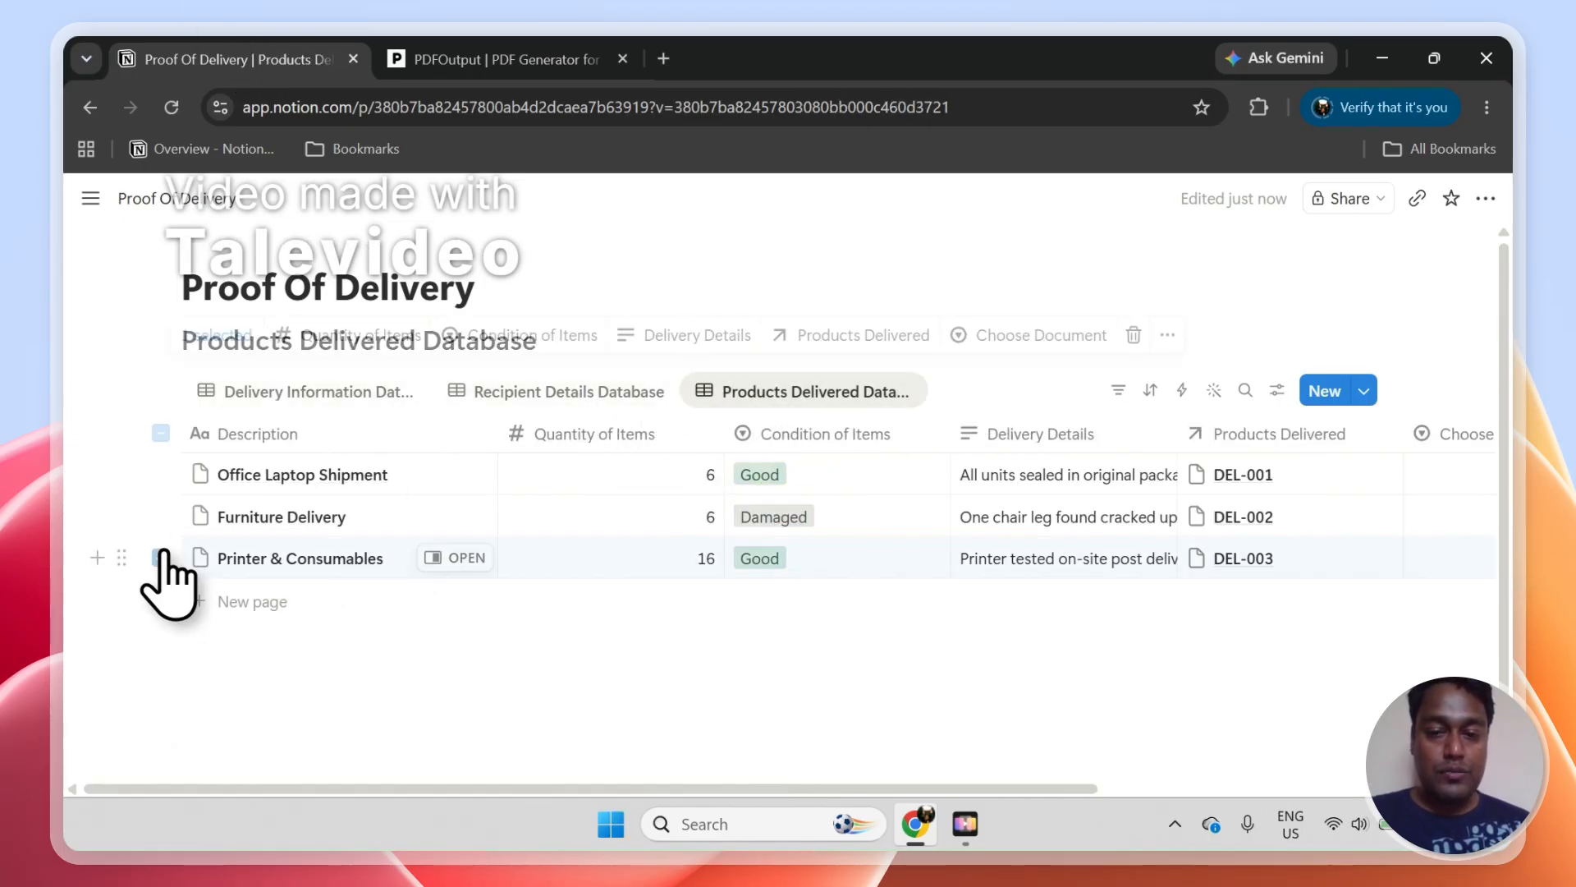
{"action": "left_click", "coordinate": [164, 559]}
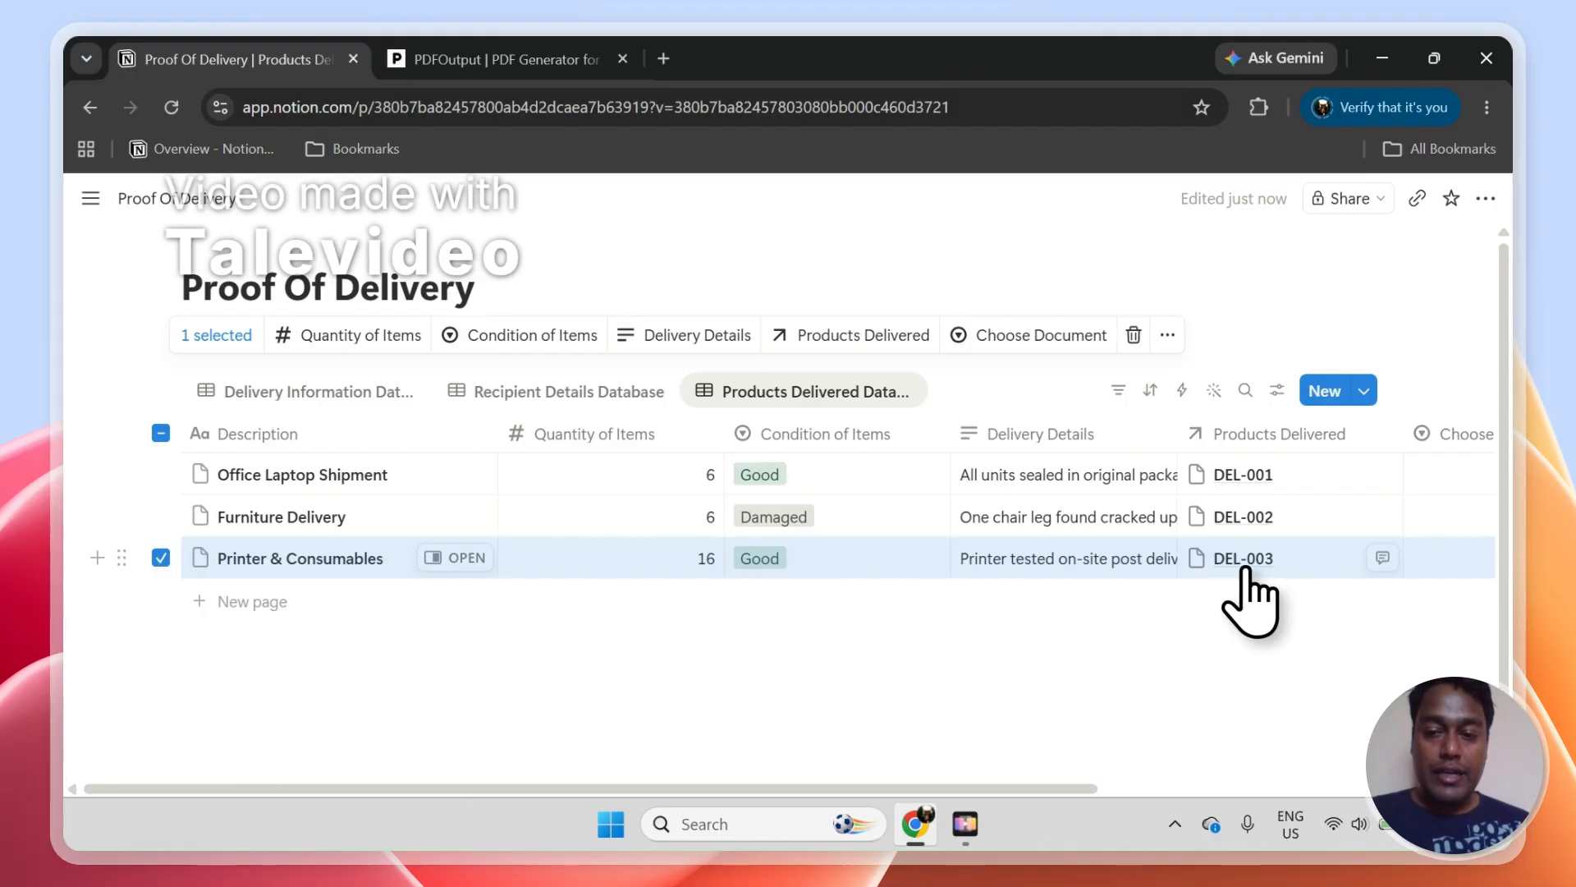
Return to PDFOutput and review the generated DEL-003 document from the Delivery Information table to the signature section
{"action": "left_click", "coordinate": [431, 61]}
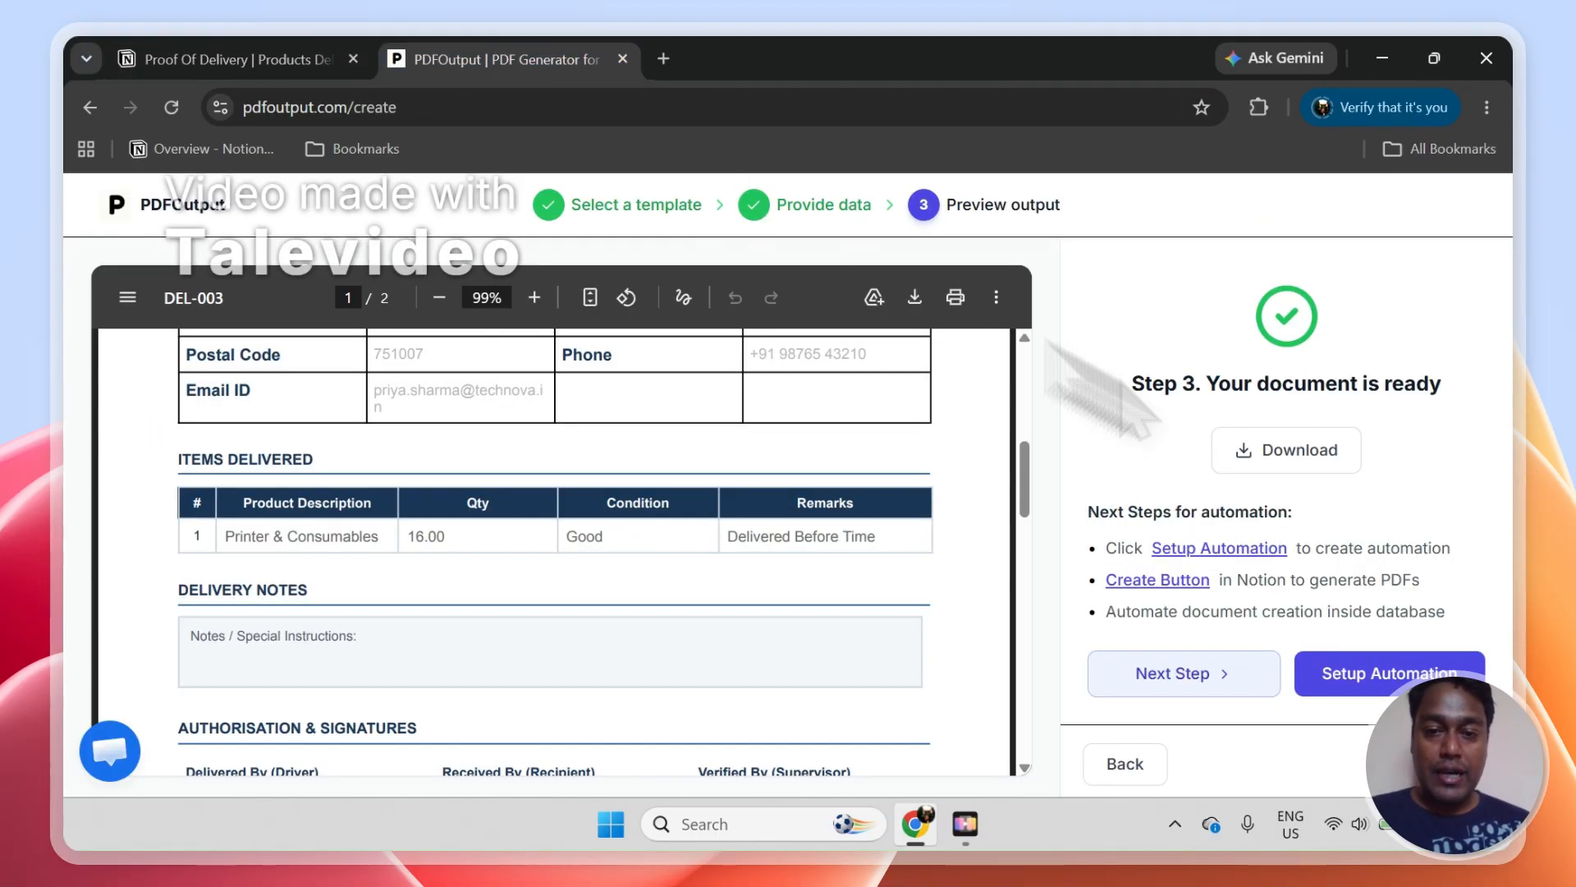
{"action": "left_click_drag", "start_coordinate": [1023, 471], "coordinate": [1027, 416]}
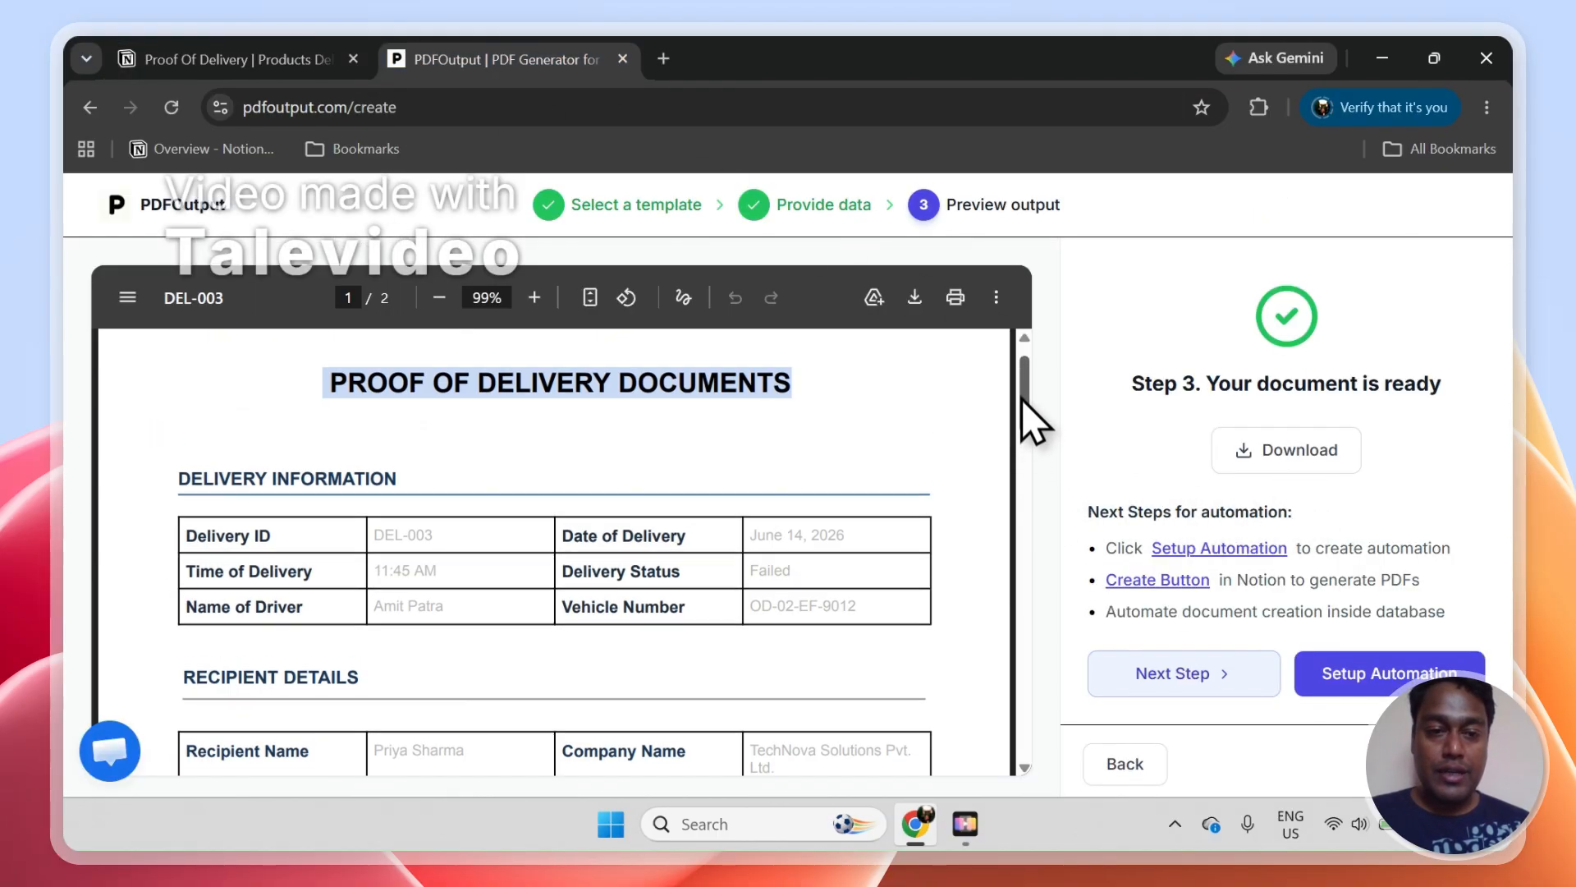
{"action": "double_click", "coordinate": [428, 538]}
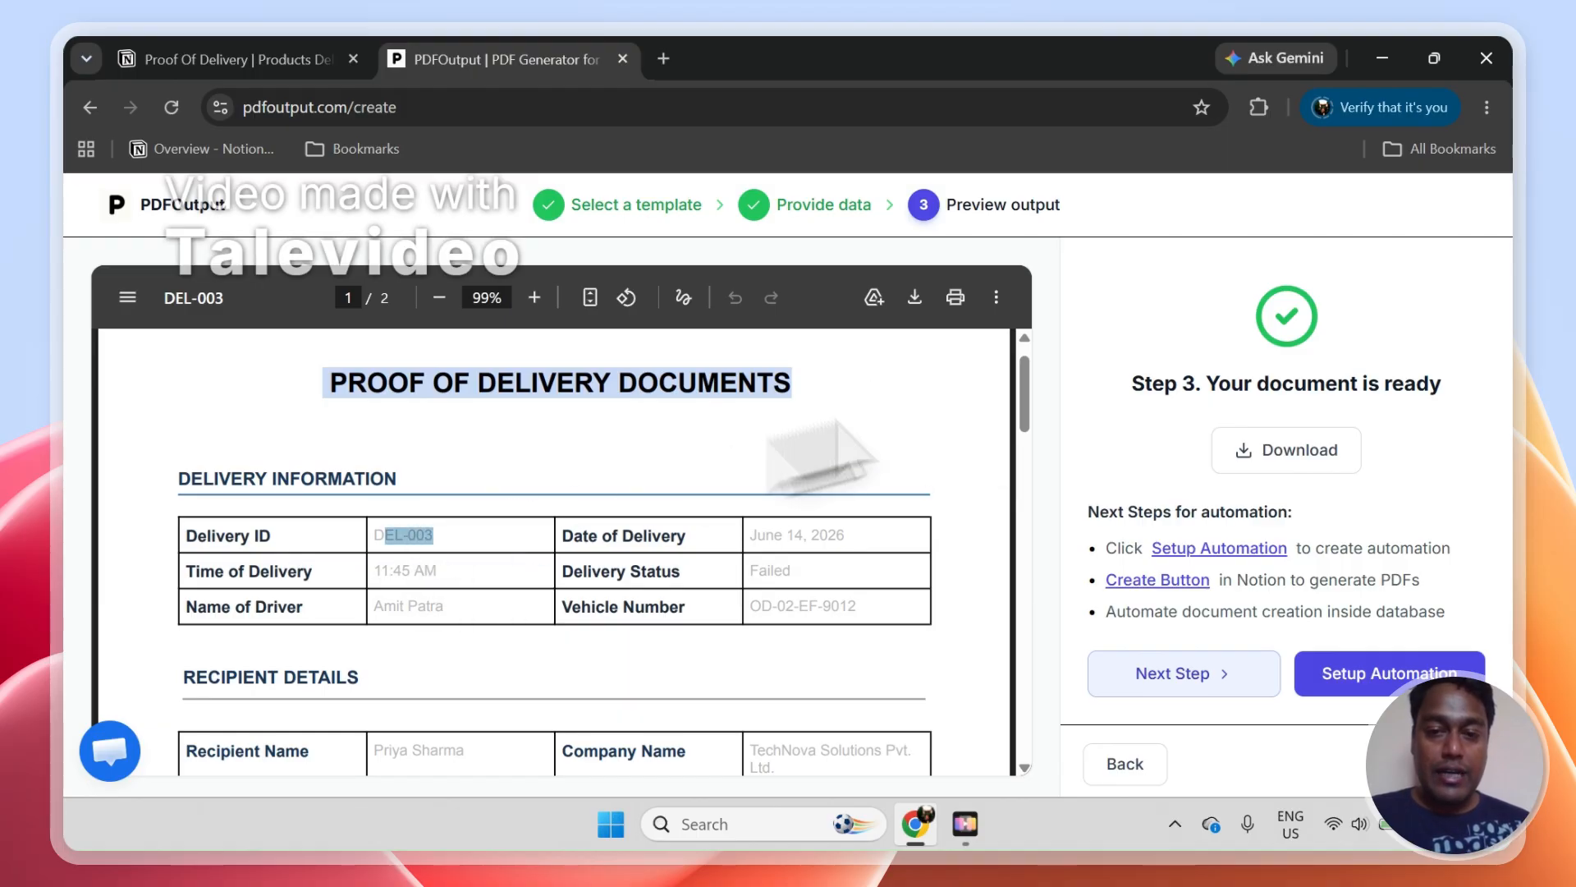
{"action": "left_click_drag", "start_coordinate": [1024, 394], "coordinate": [1018, 496]}
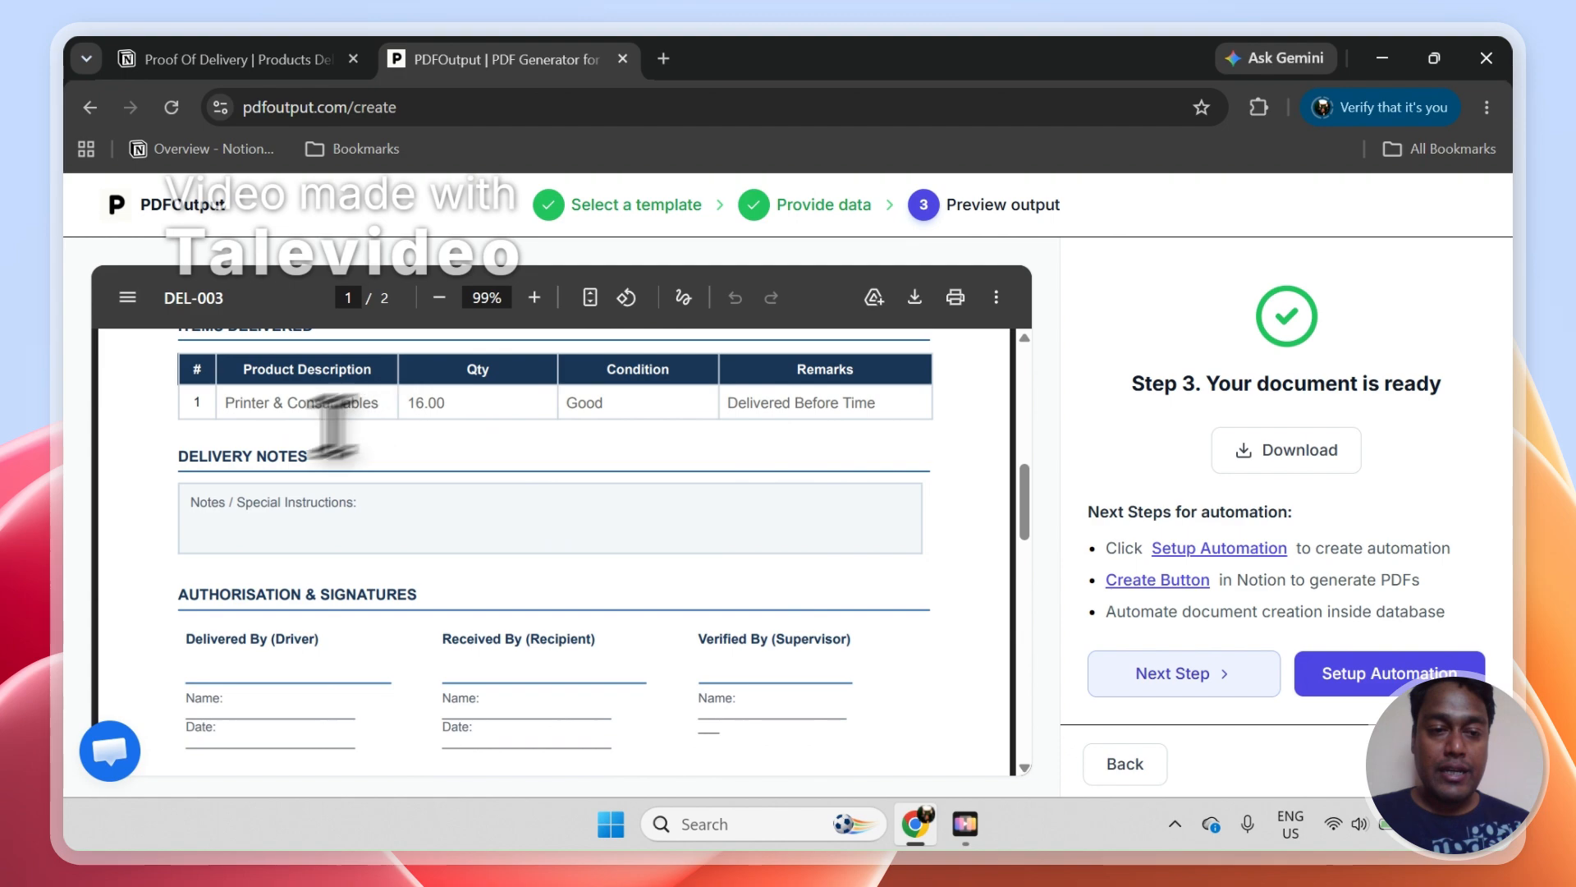
{"action": "left_click_drag", "start_coordinate": [1027, 503], "coordinate": [1037, 382]}
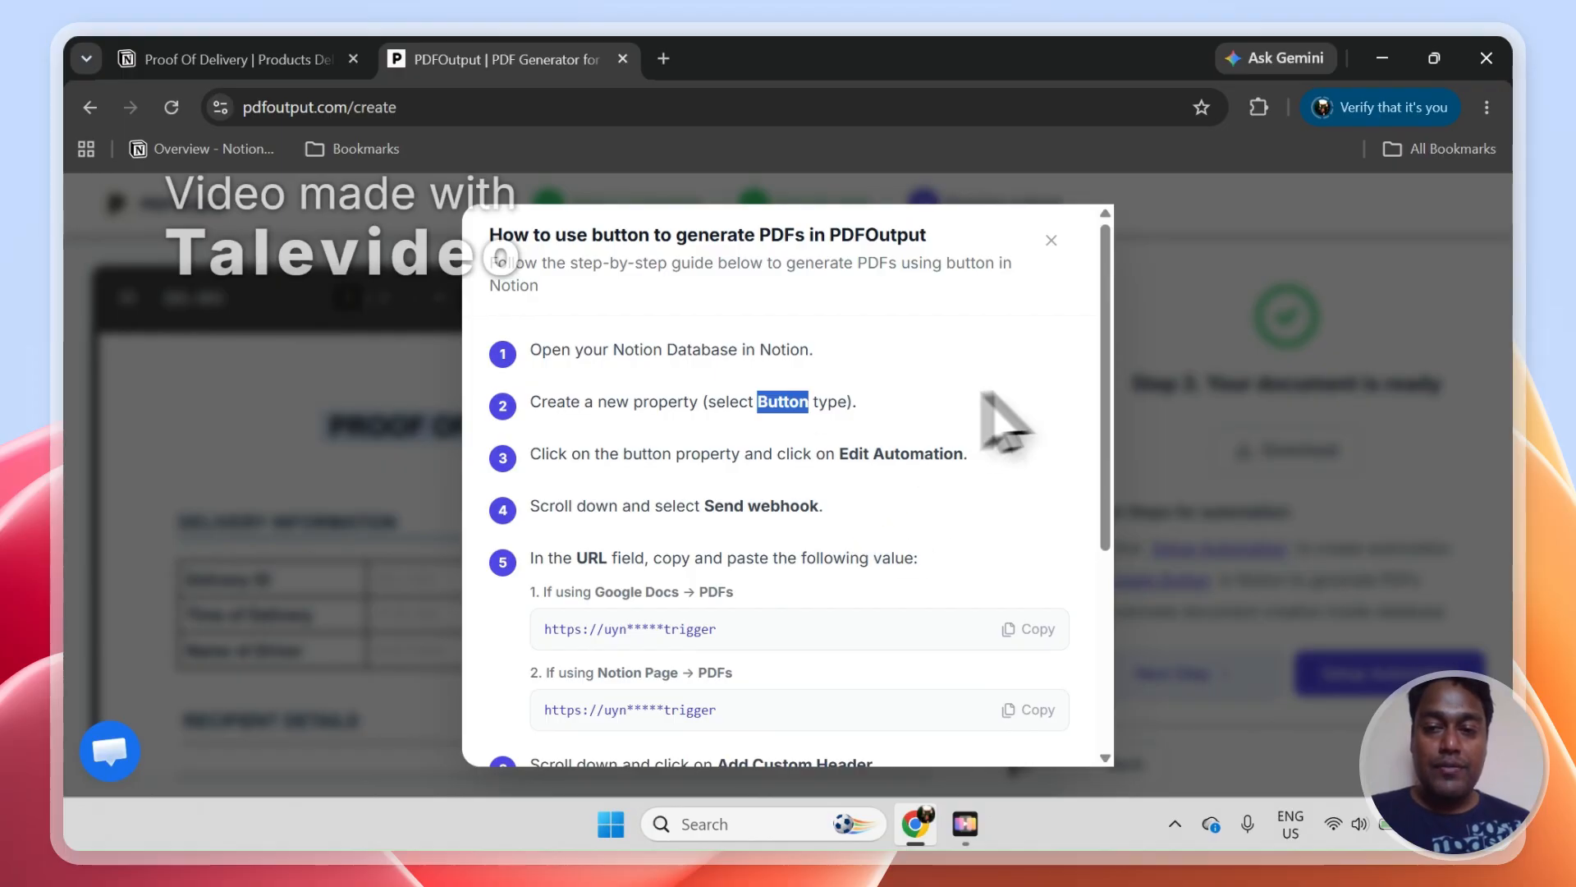
Read the guide on generating PDFs with a Notion button and check Notion's Delivery Information Database
{"action": "scroll", "coordinate": [1068, 403], "scroll_direction": "down", "scroll_amount": 2}
{"action": "left_click", "coordinate": [335, 61]}
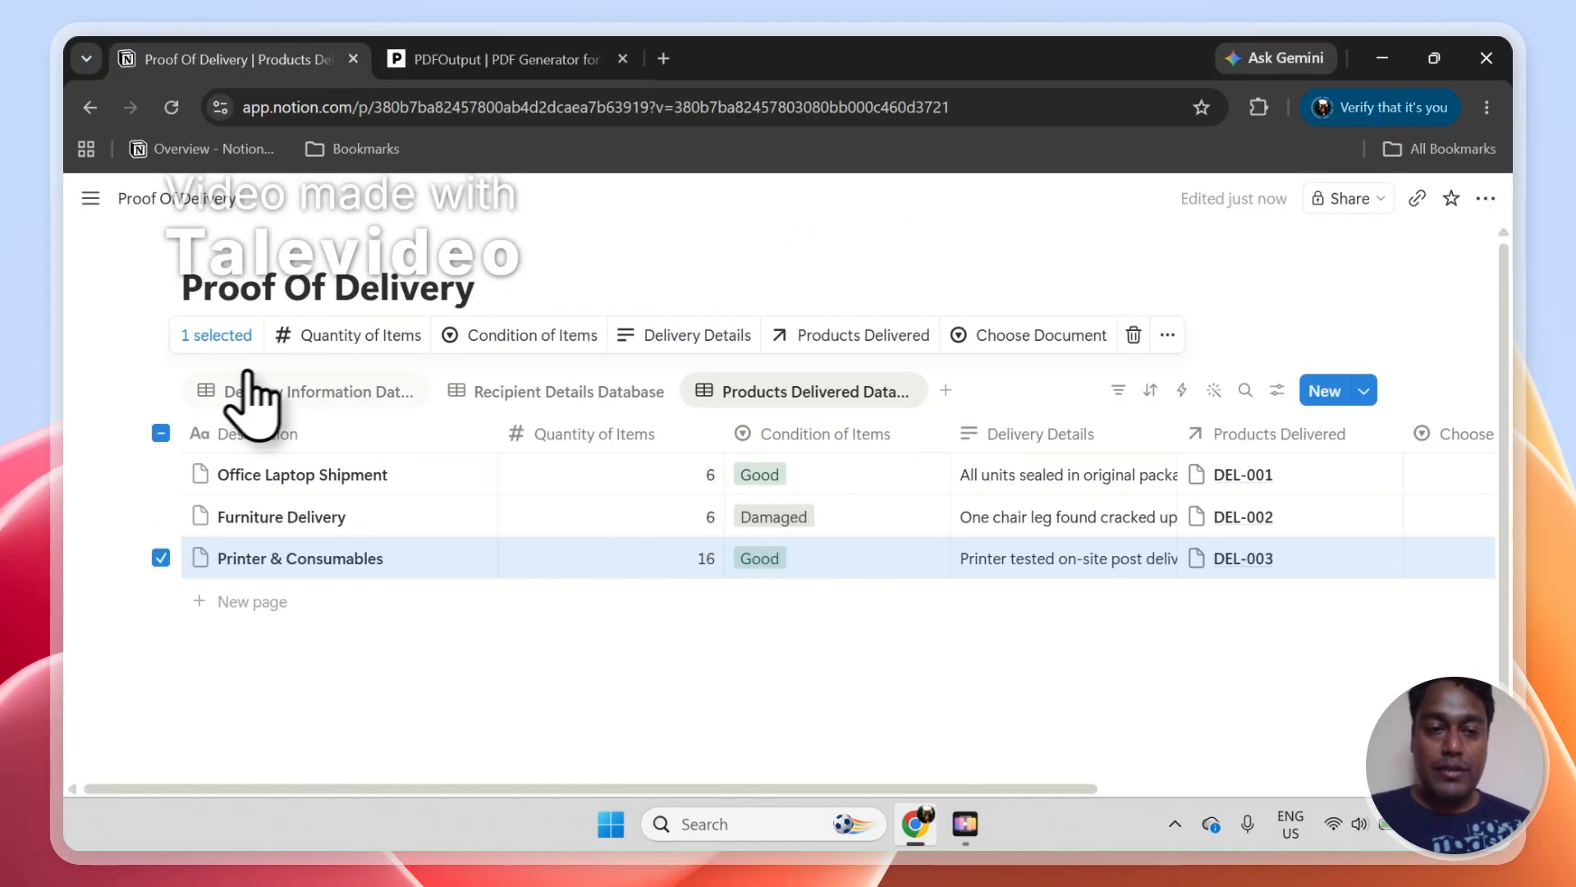
{"action": "left_click", "coordinate": [205, 396]}
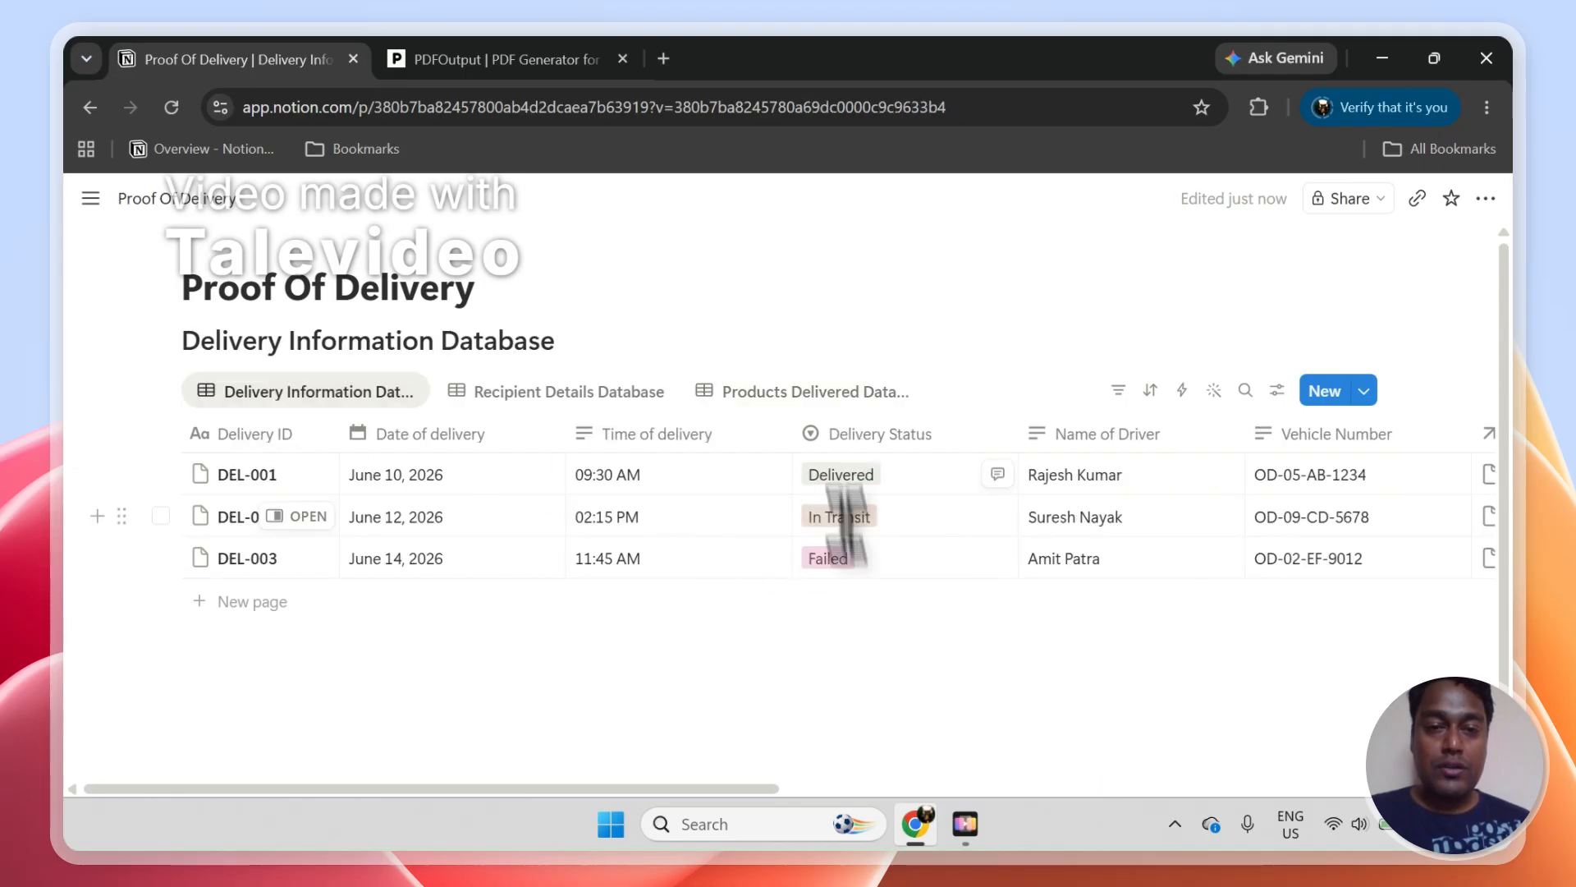
{"action": "left_click", "coordinate": [575, 53]}
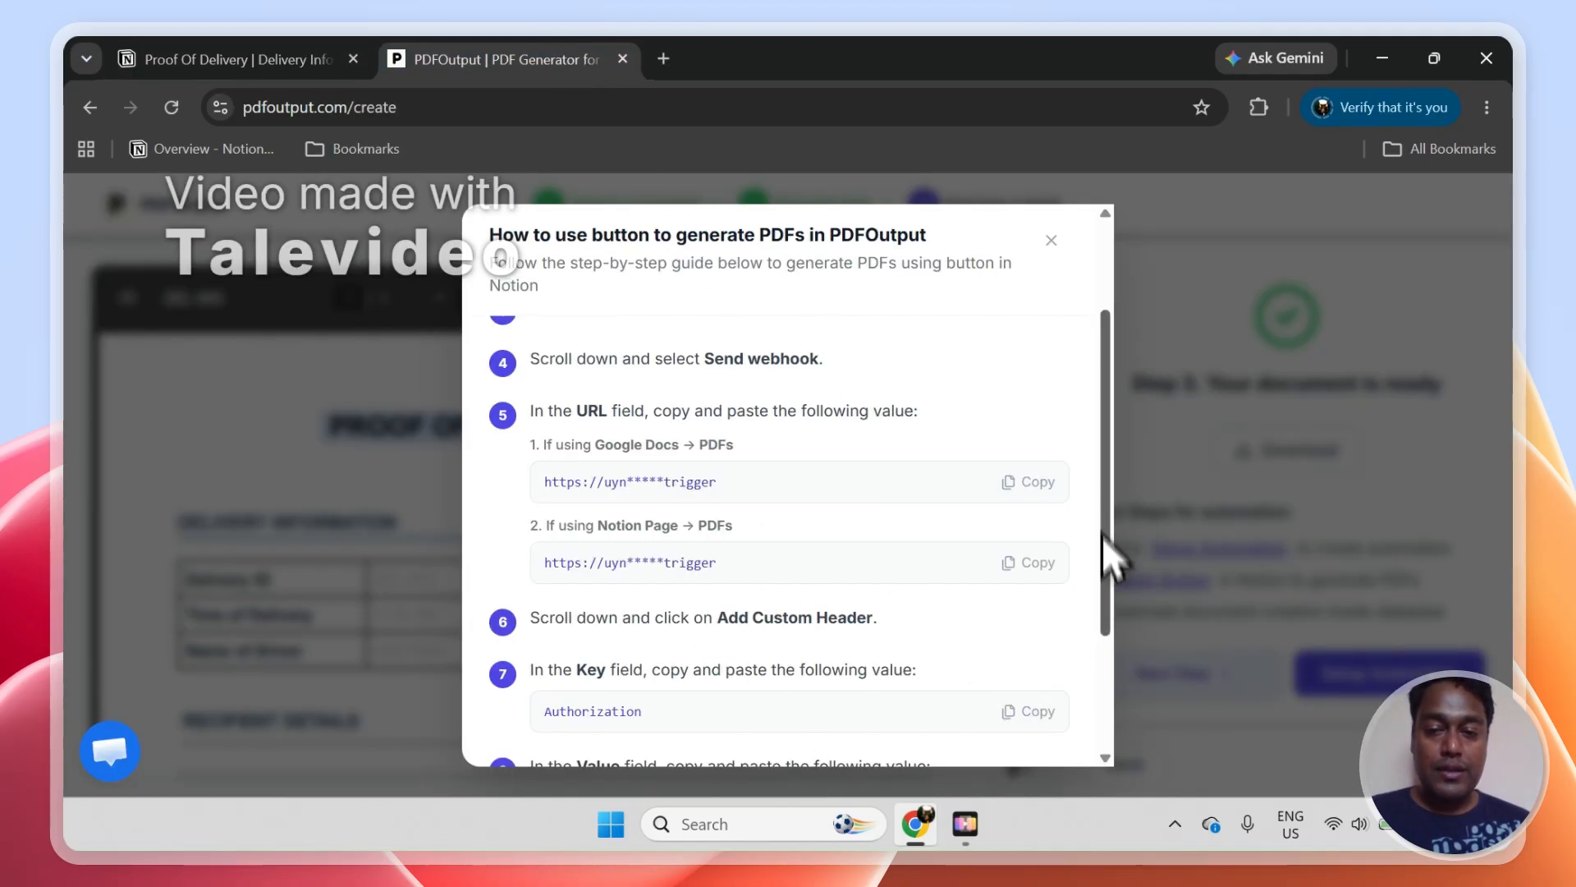
{"action": "scroll", "coordinate": [1101, 591], "scroll_direction": "down", "scroll_amount": 3}
{"action": "scroll", "coordinate": [1105, 484], "scroll_direction": "up", "scroll_amount": 5}
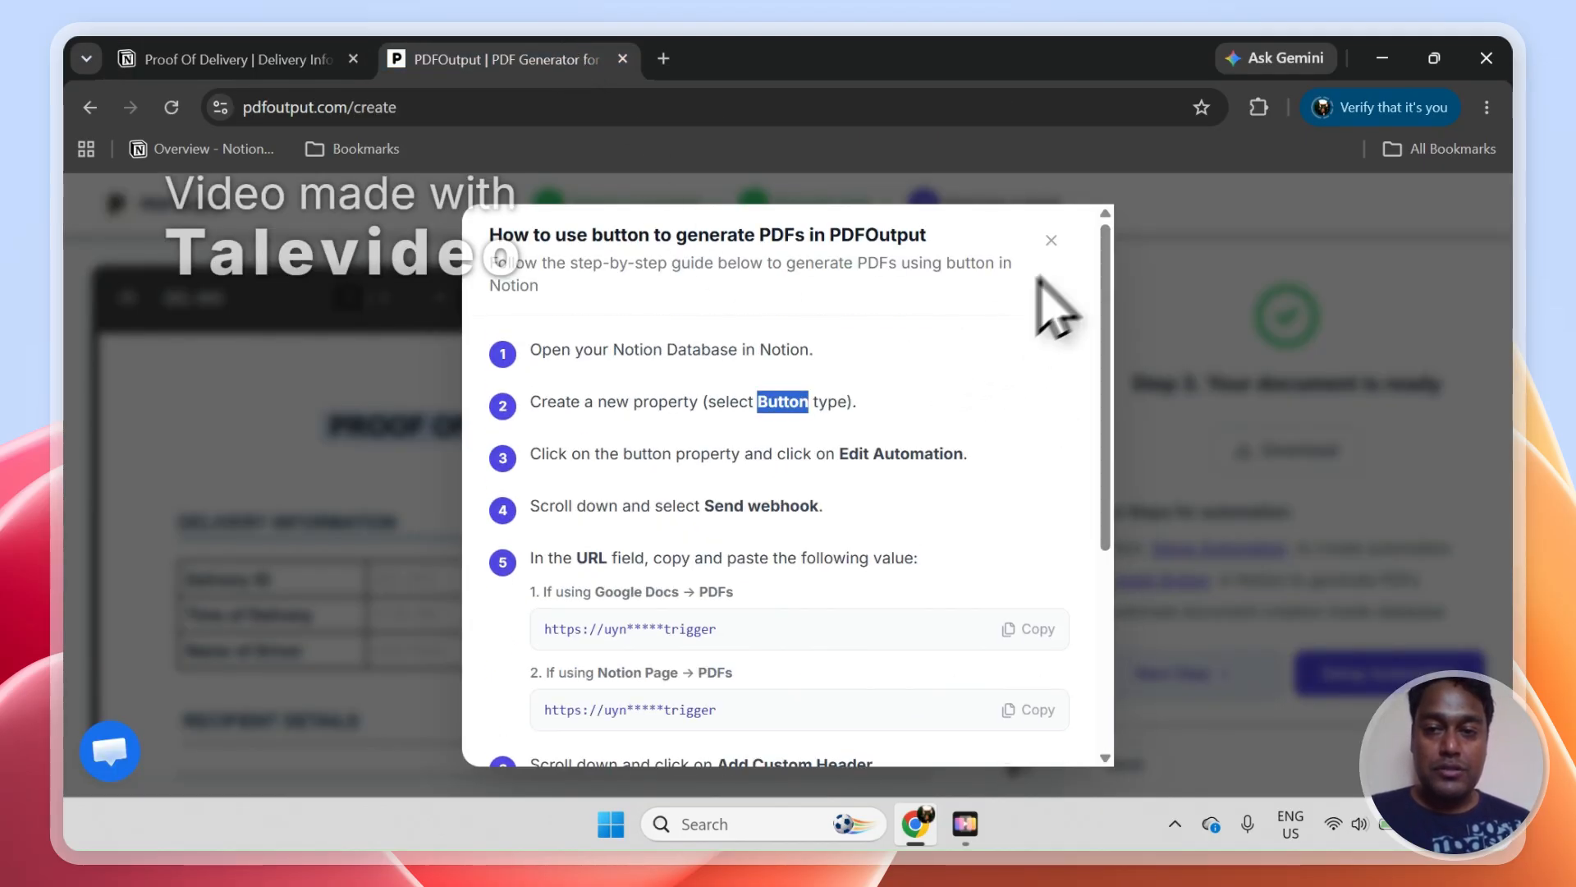
Close the button guide and go back from the document preview to the PDFOutput automation dashboard
{"action": "left_click", "coordinate": [1052, 238]}
{"action": "left_click", "coordinate": [1121, 761]}
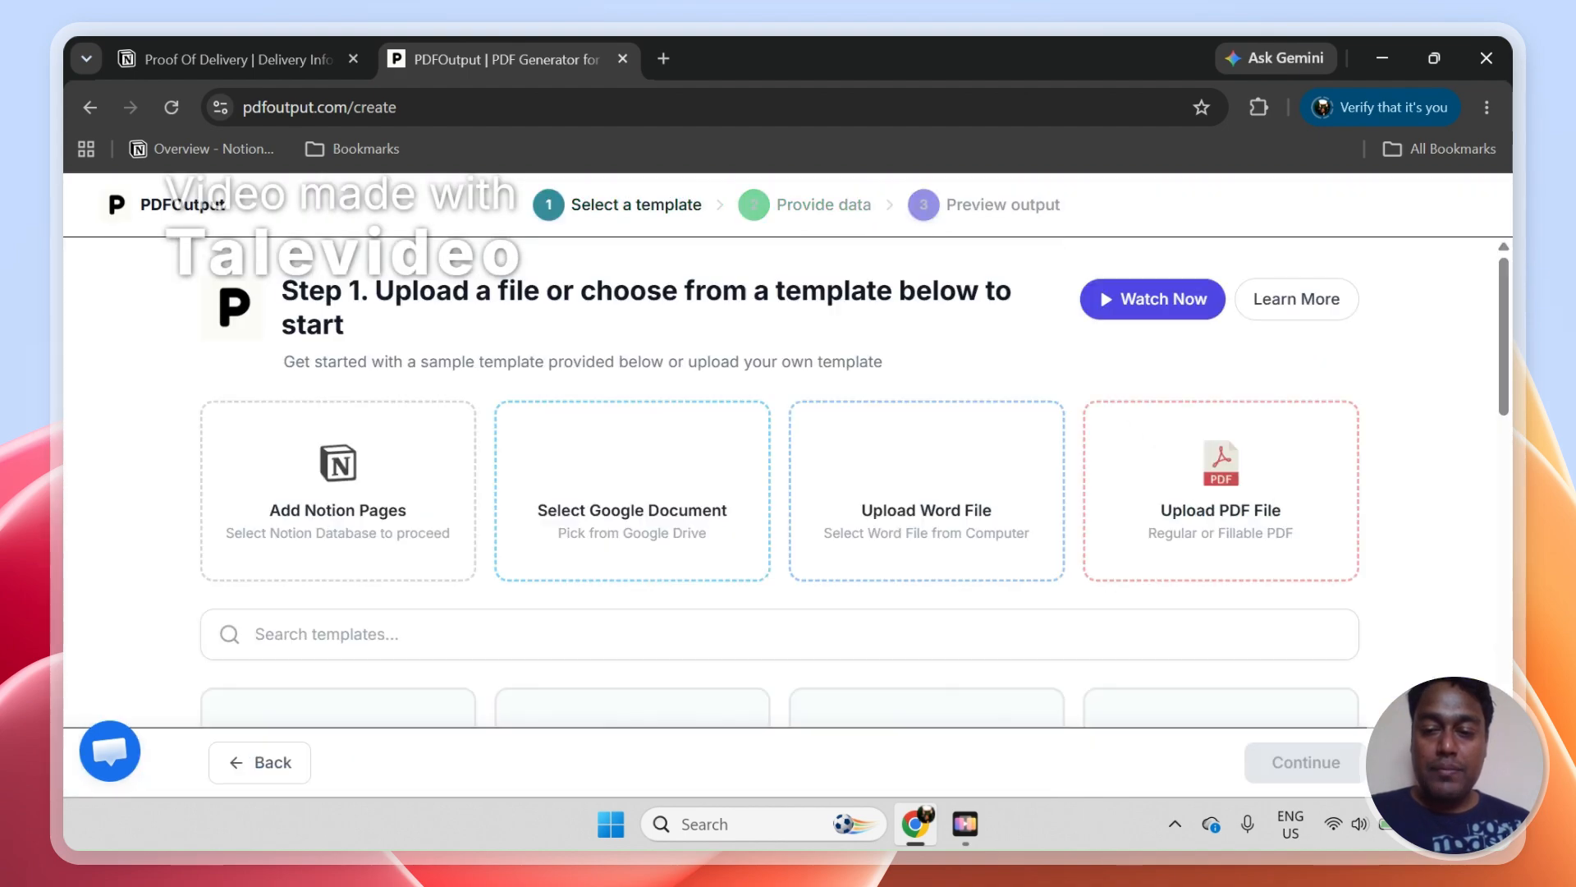
{"action": "left_click", "coordinate": [275, 762]}
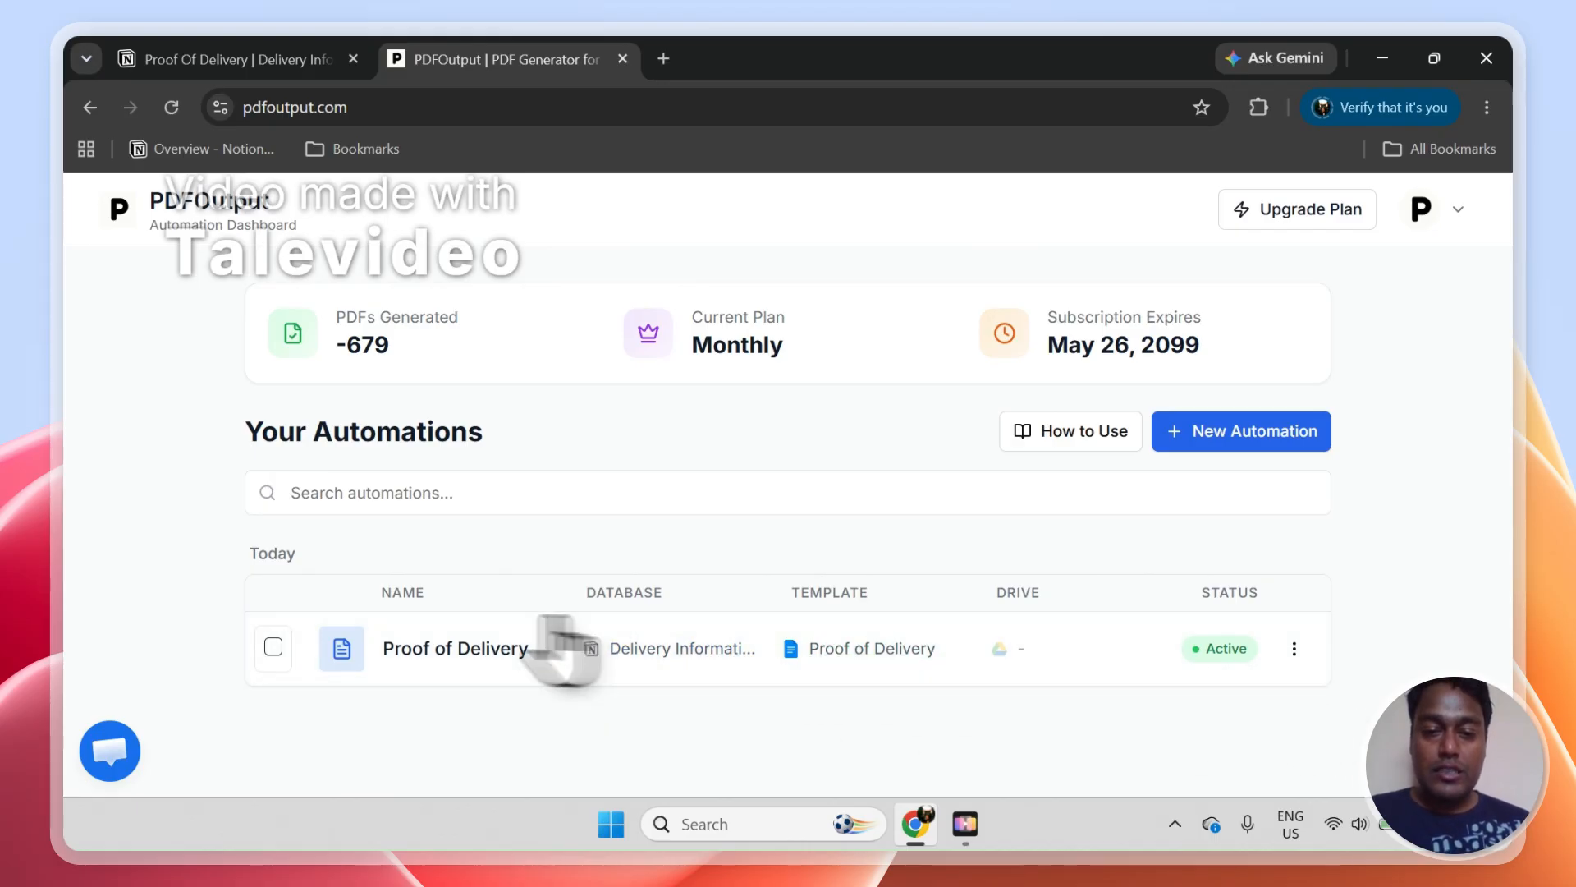
In Notion's Delivery Information Database, set GeneratePDF to Ready to Generate for the Office Laptop Shipment record
{"action": "left_click", "coordinate": [297, 59]}
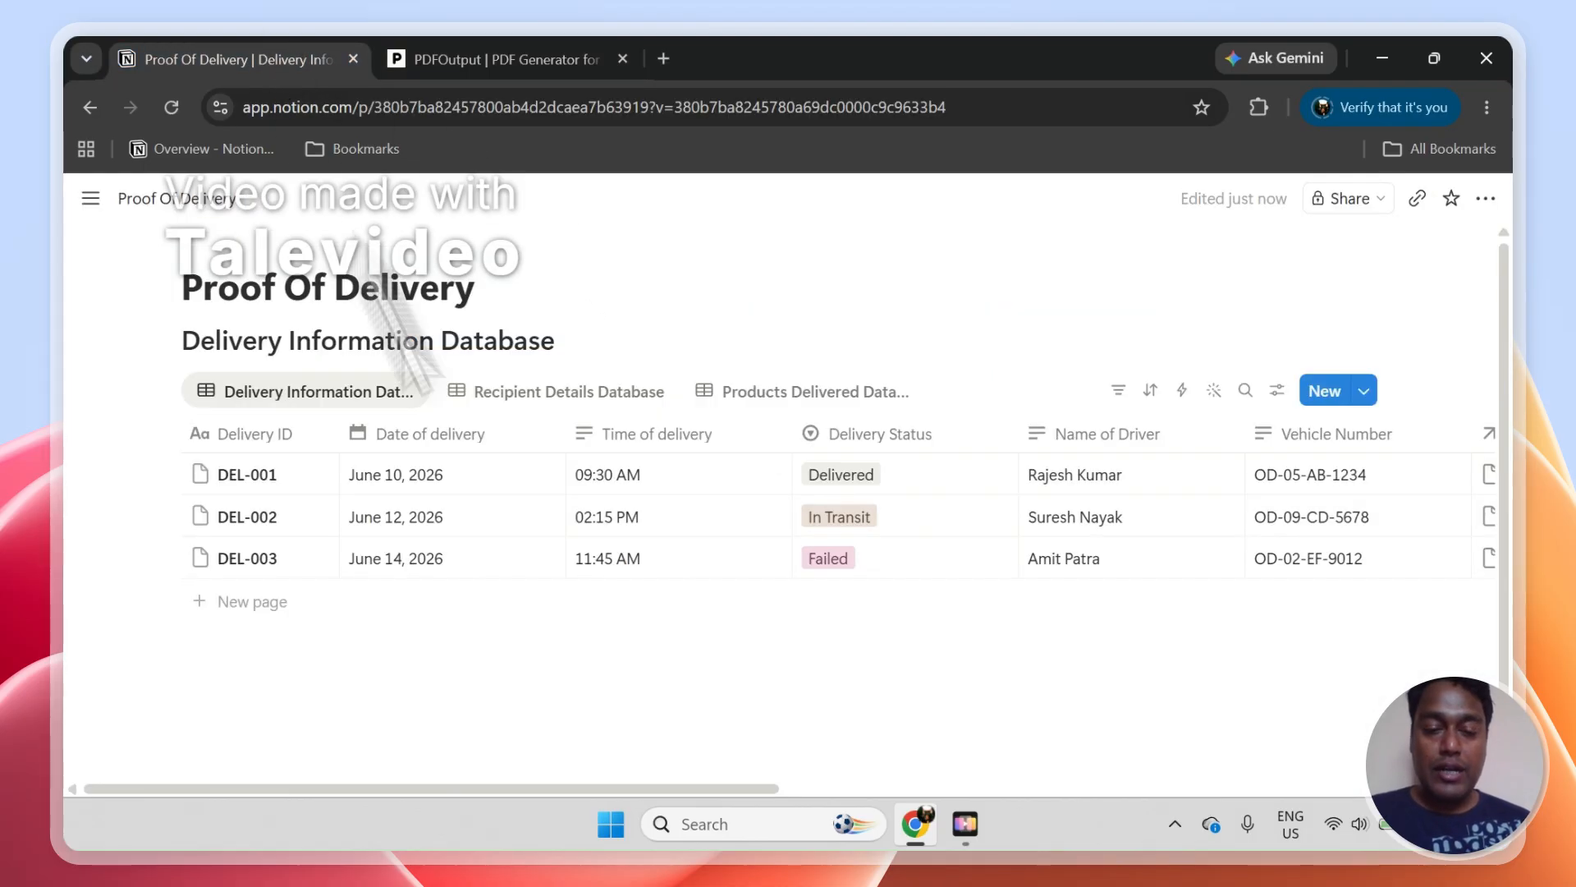
{"action": "left_click_drag", "start_coordinate": [581, 789], "coordinate": [1147, 802]}
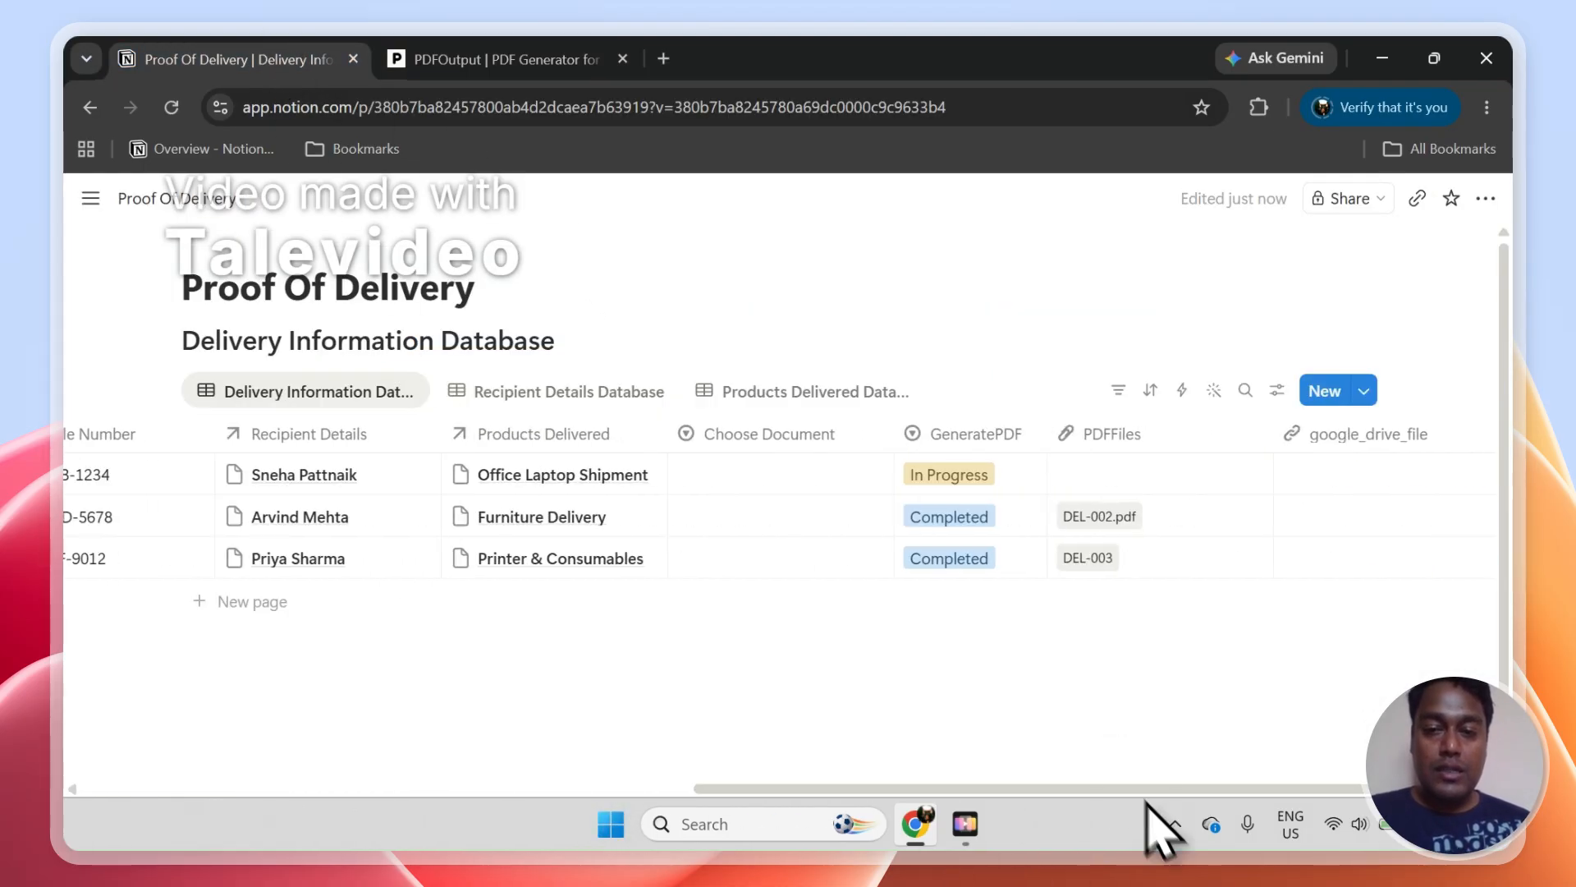
{"action": "left_click", "coordinate": [936, 493]}
{"action": "left_click", "coordinate": [967, 570]}
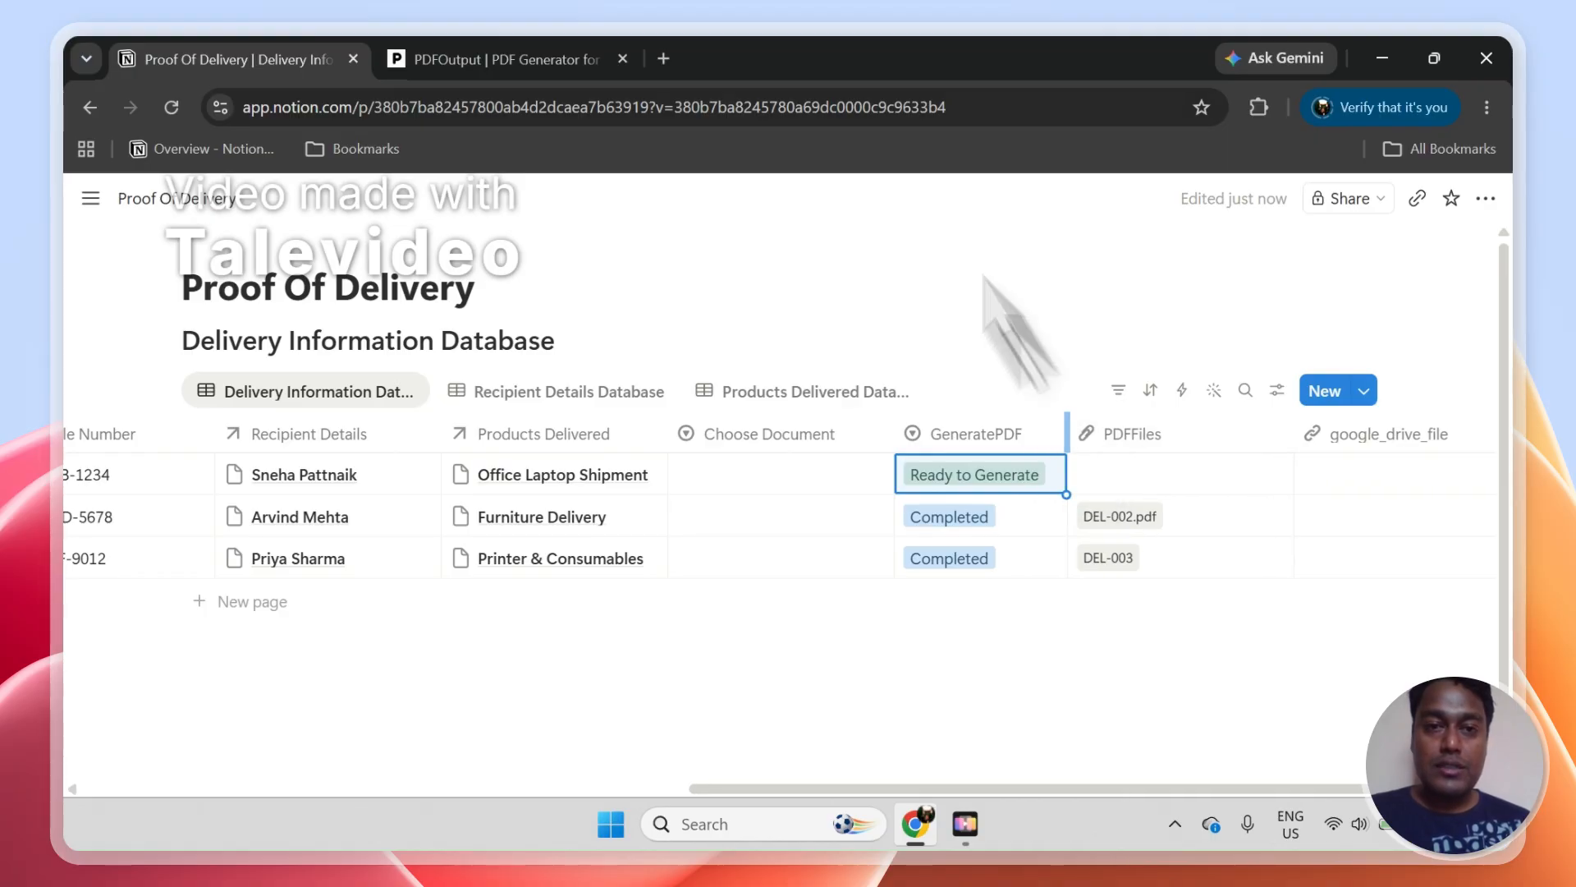
Switch to PDFOutput and sign out of the account
{"action": "left_click", "coordinate": [637, 59]}
{"action": "left_click", "coordinate": [1451, 215]}
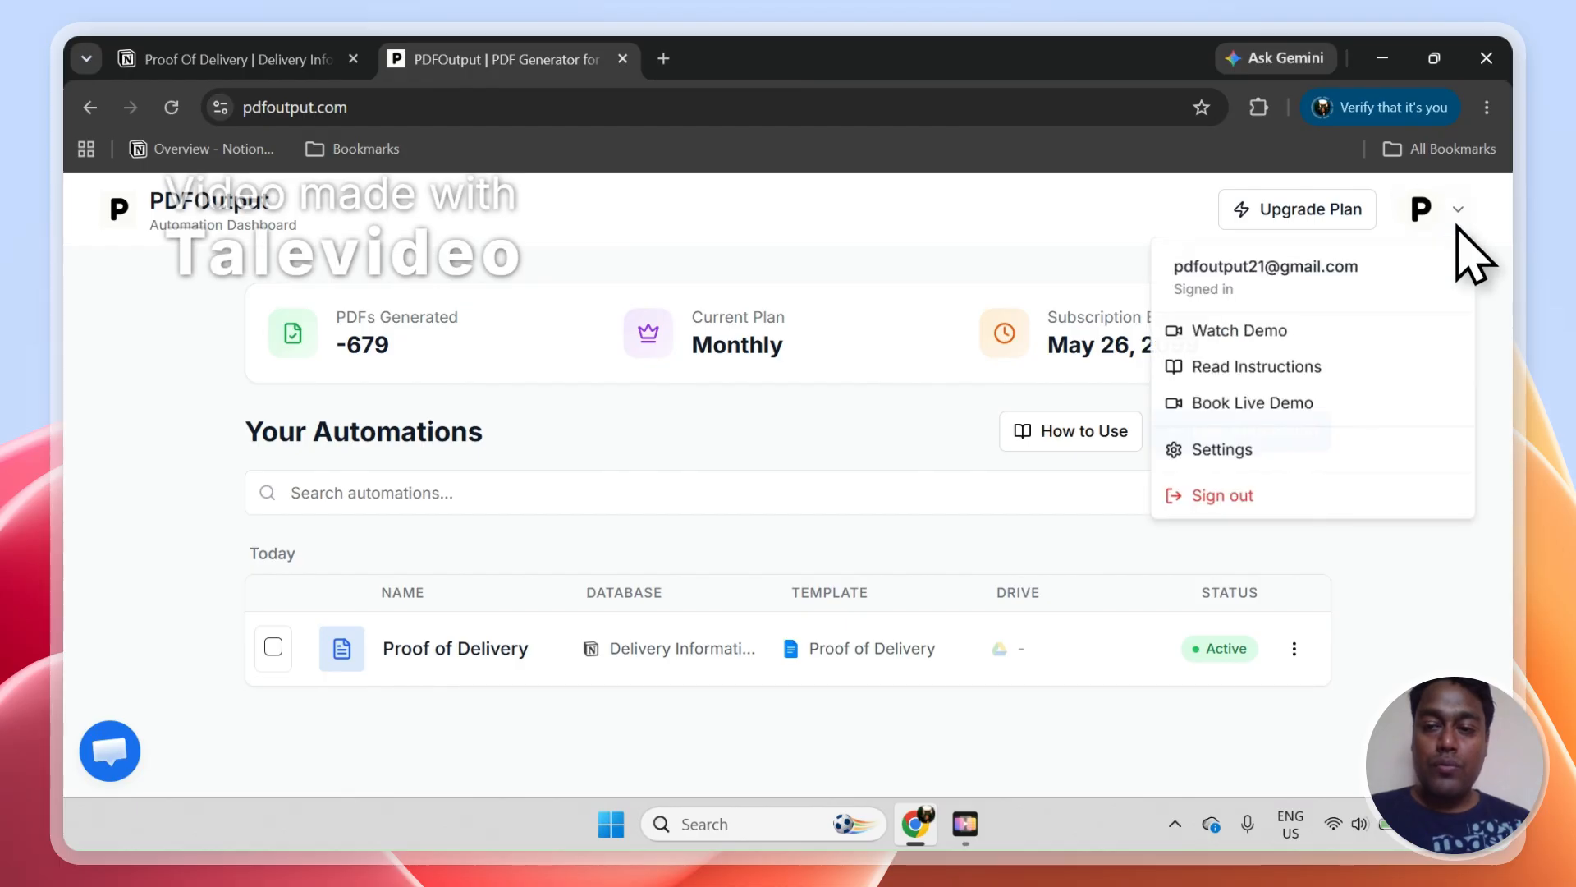
{"action": "left_click", "coordinate": [1278, 501]}
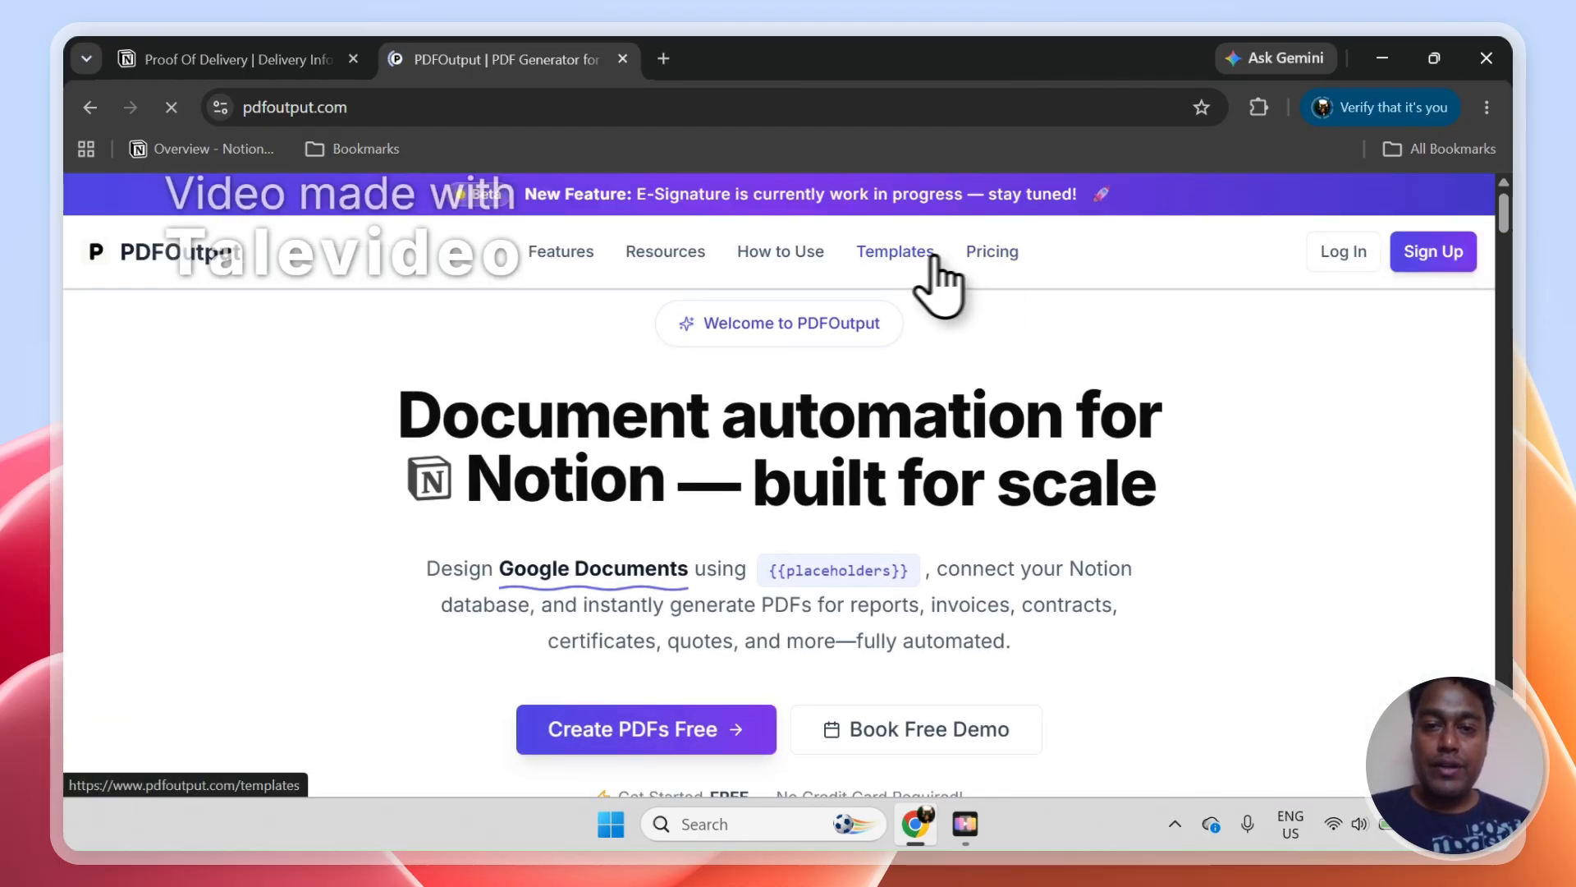
Browse the PDFOutput template gallery and view the message form on the Contact page
{"action": "left_click", "coordinate": [903, 254]}
{"action": "scroll", "coordinate": [1482, 316], "scroll_direction": "down", "scroll_amount": 5}
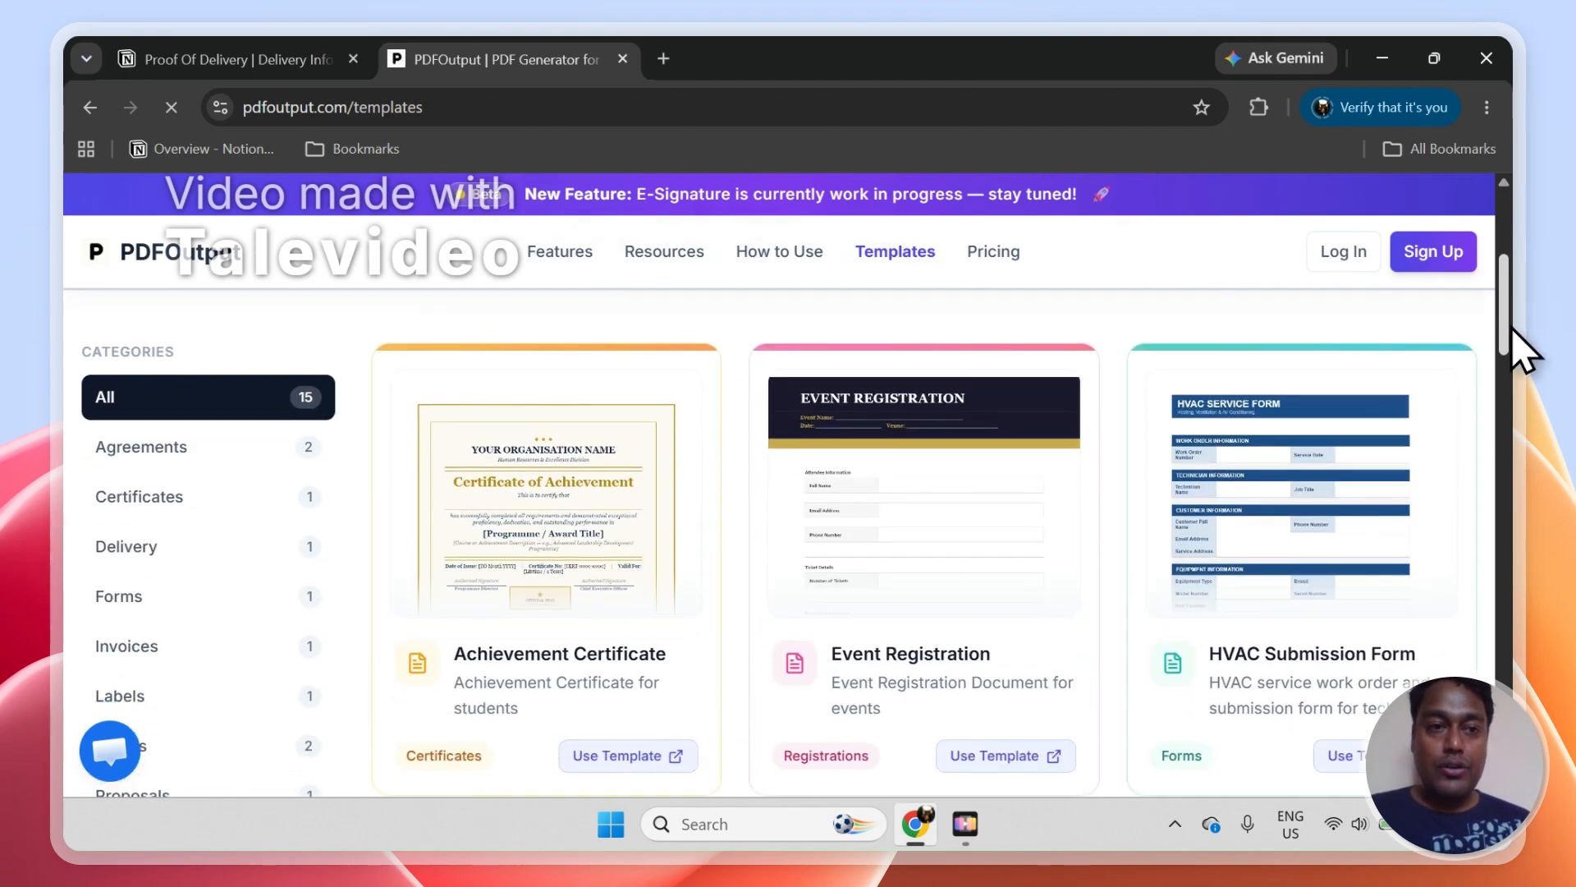
{"action": "left_click_drag", "start_coordinate": [1509, 359], "coordinate": [1515, 477]}
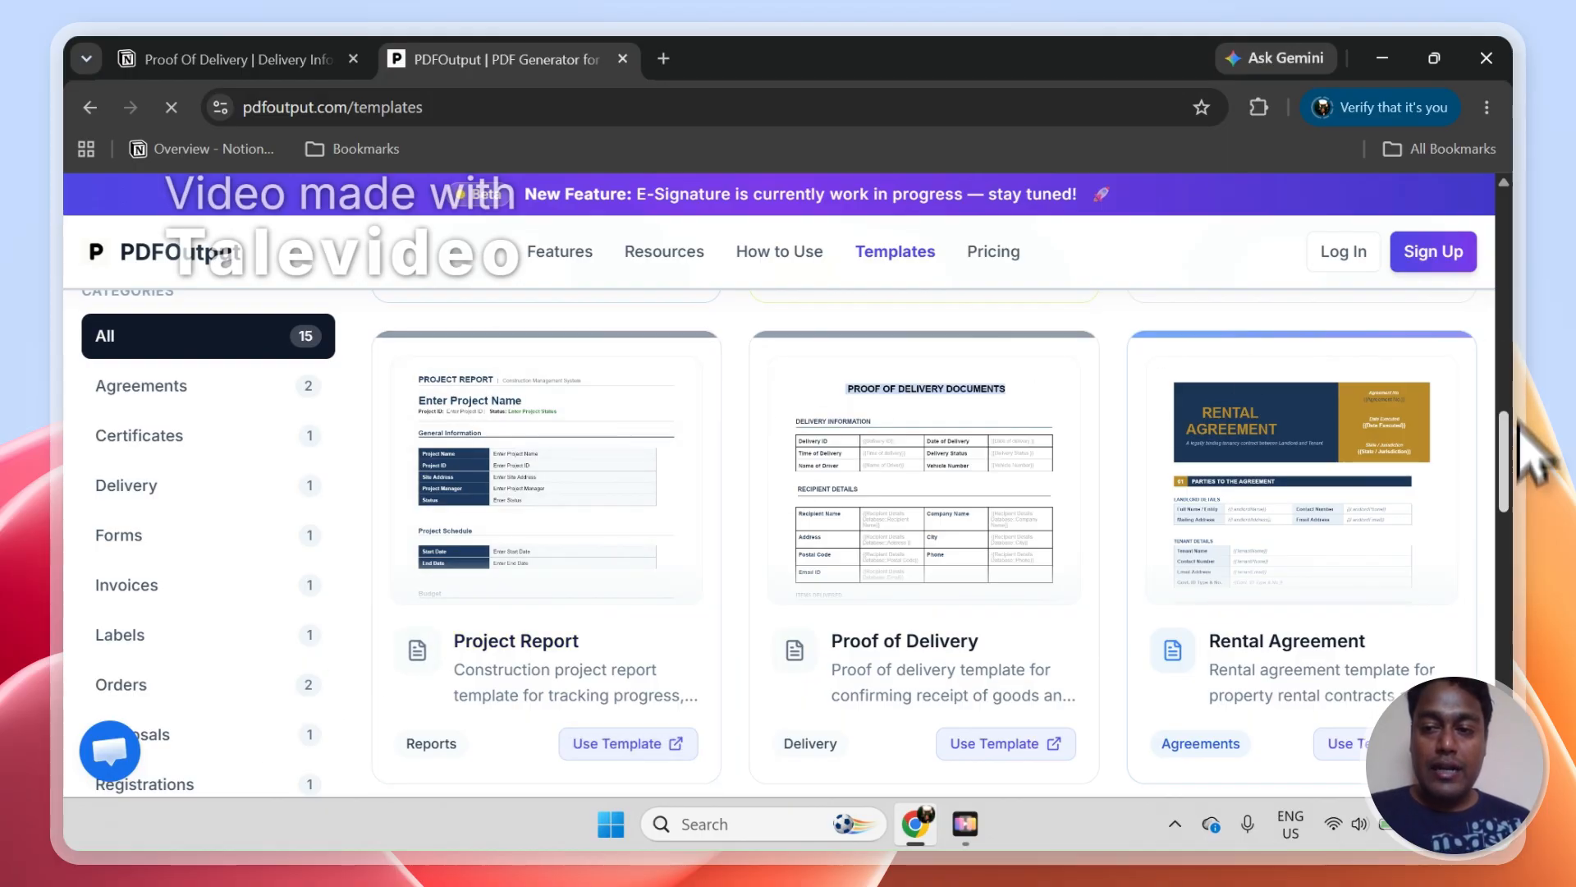
{"action": "left_click_drag", "start_coordinate": [1502, 448], "coordinate": [1533, 819]}
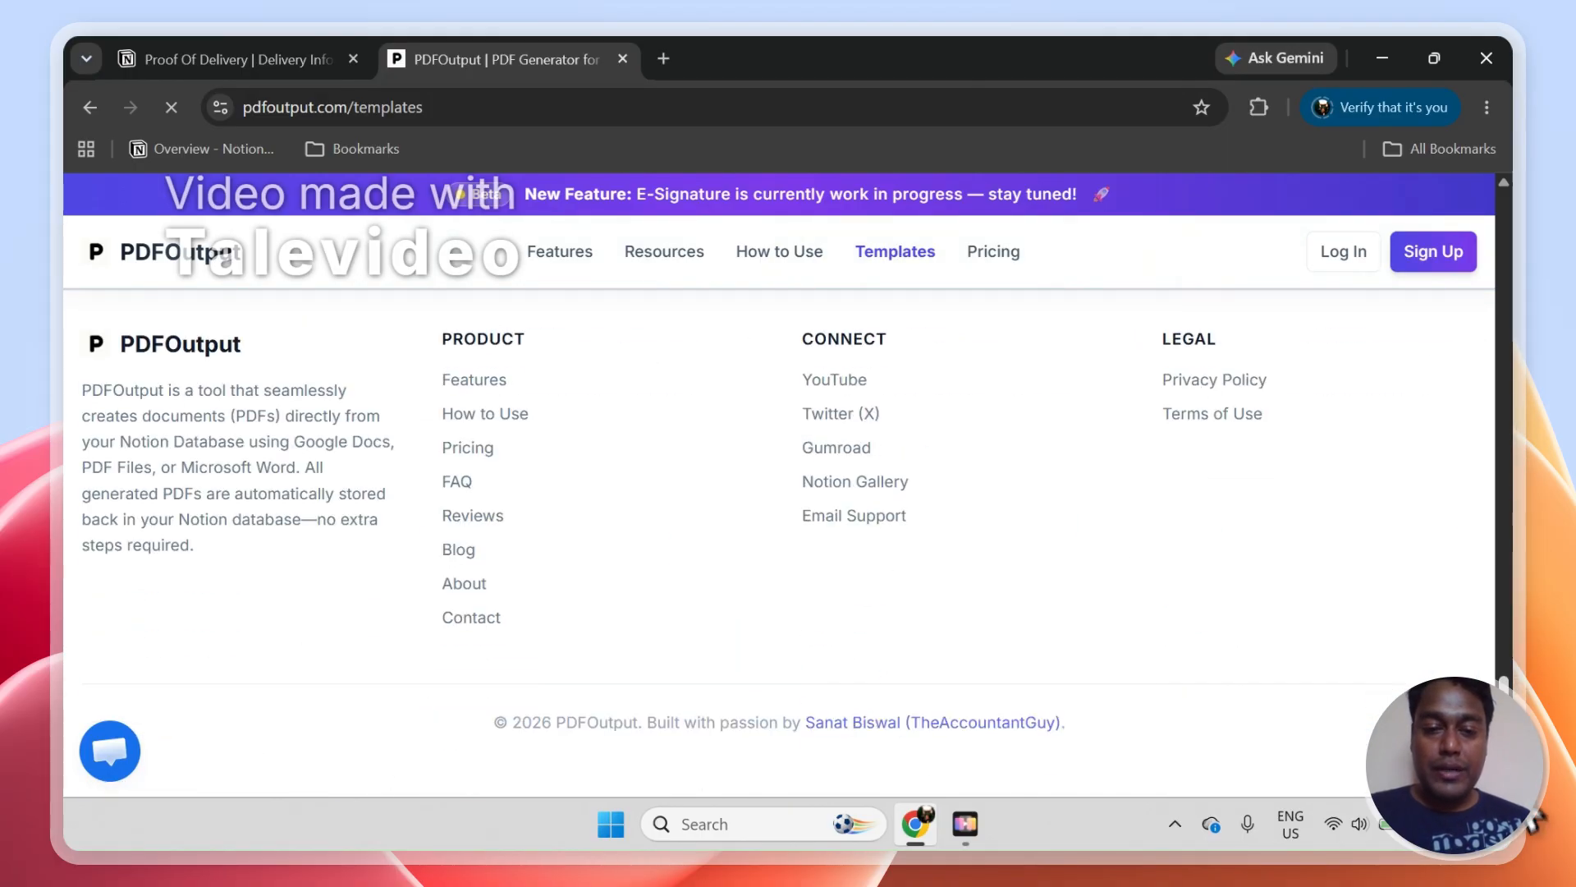
{"action": "left_click", "coordinate": [484, 618]}
{"action": "scroll", "coordinate": [1514, 463], "scroll_direction": "down", "scroll_amount": 3}
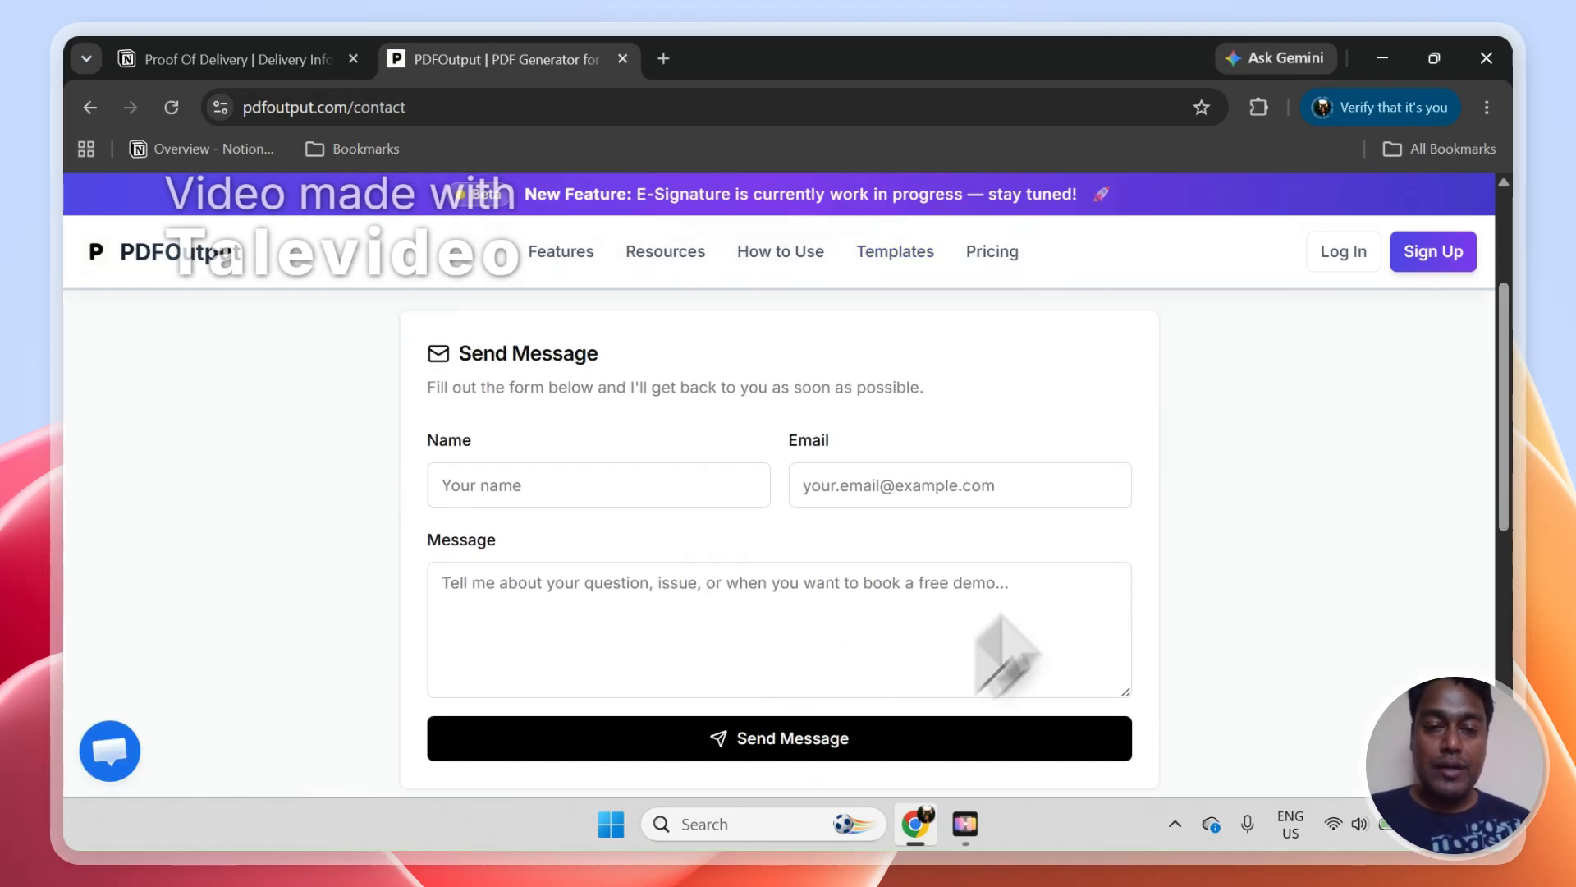
Return to Notion and check the available GeneratePDF options for the Printer & Consumables record
{"action": "left_click", "coordinate": [349, 64]}
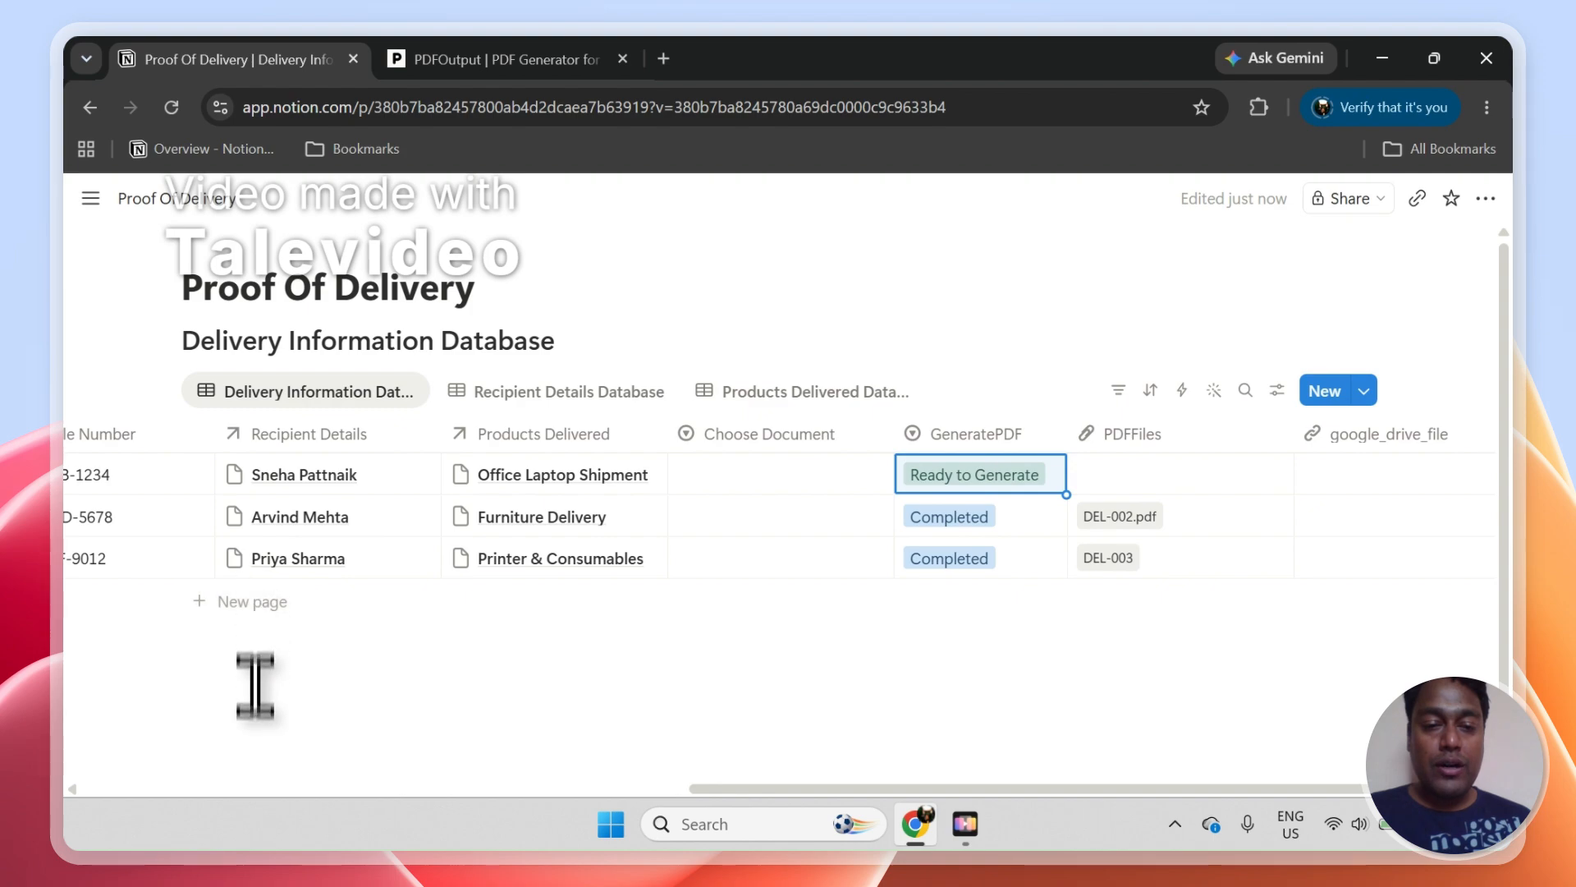
{"action": "left_click", "coordinate": [1015, 570]}
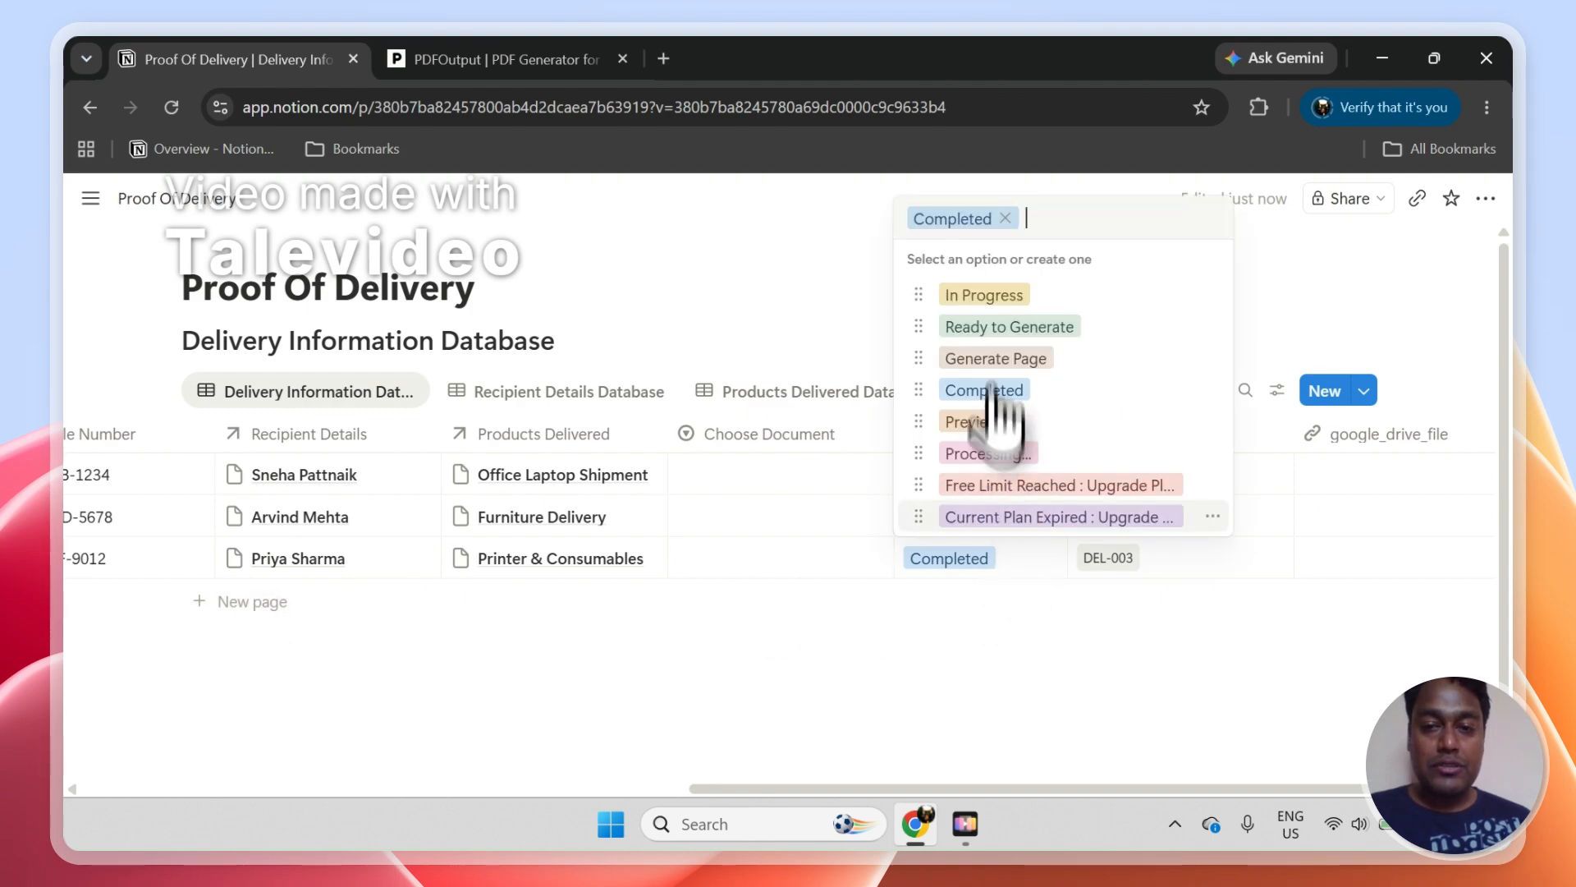
{"action": "left_click", "coordinate": [970, 613]}
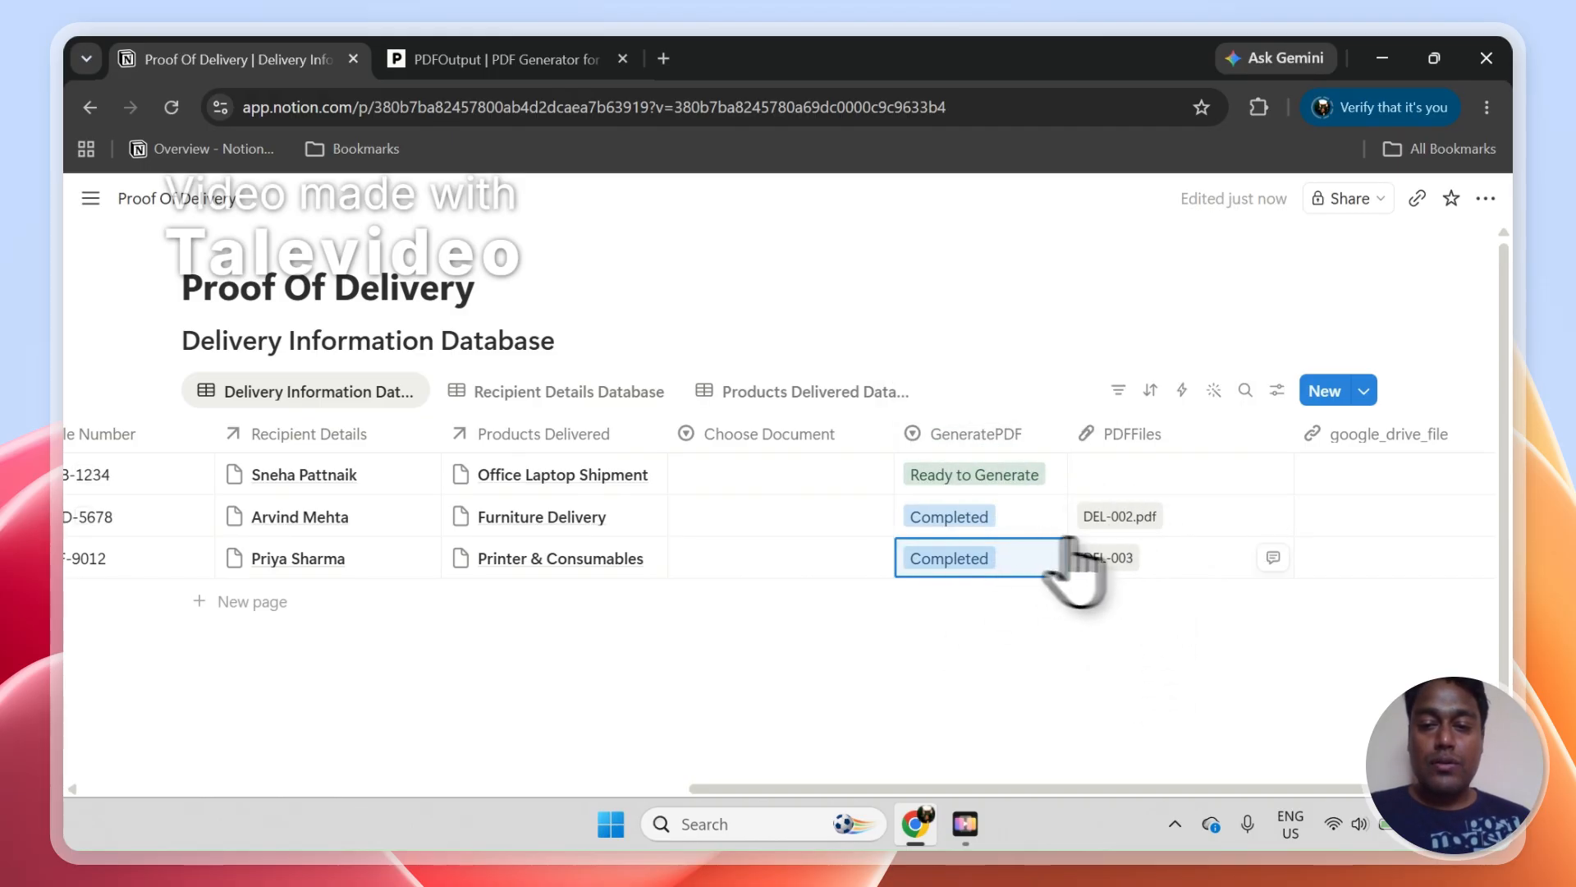
Open the DEL-002.pdf file of the Furniture Delivery record and review its delivery information
{"action": "left_click", "coordinate": [1123, 521]}
{"action": "left_click", "coordinate": [1123, 521]}
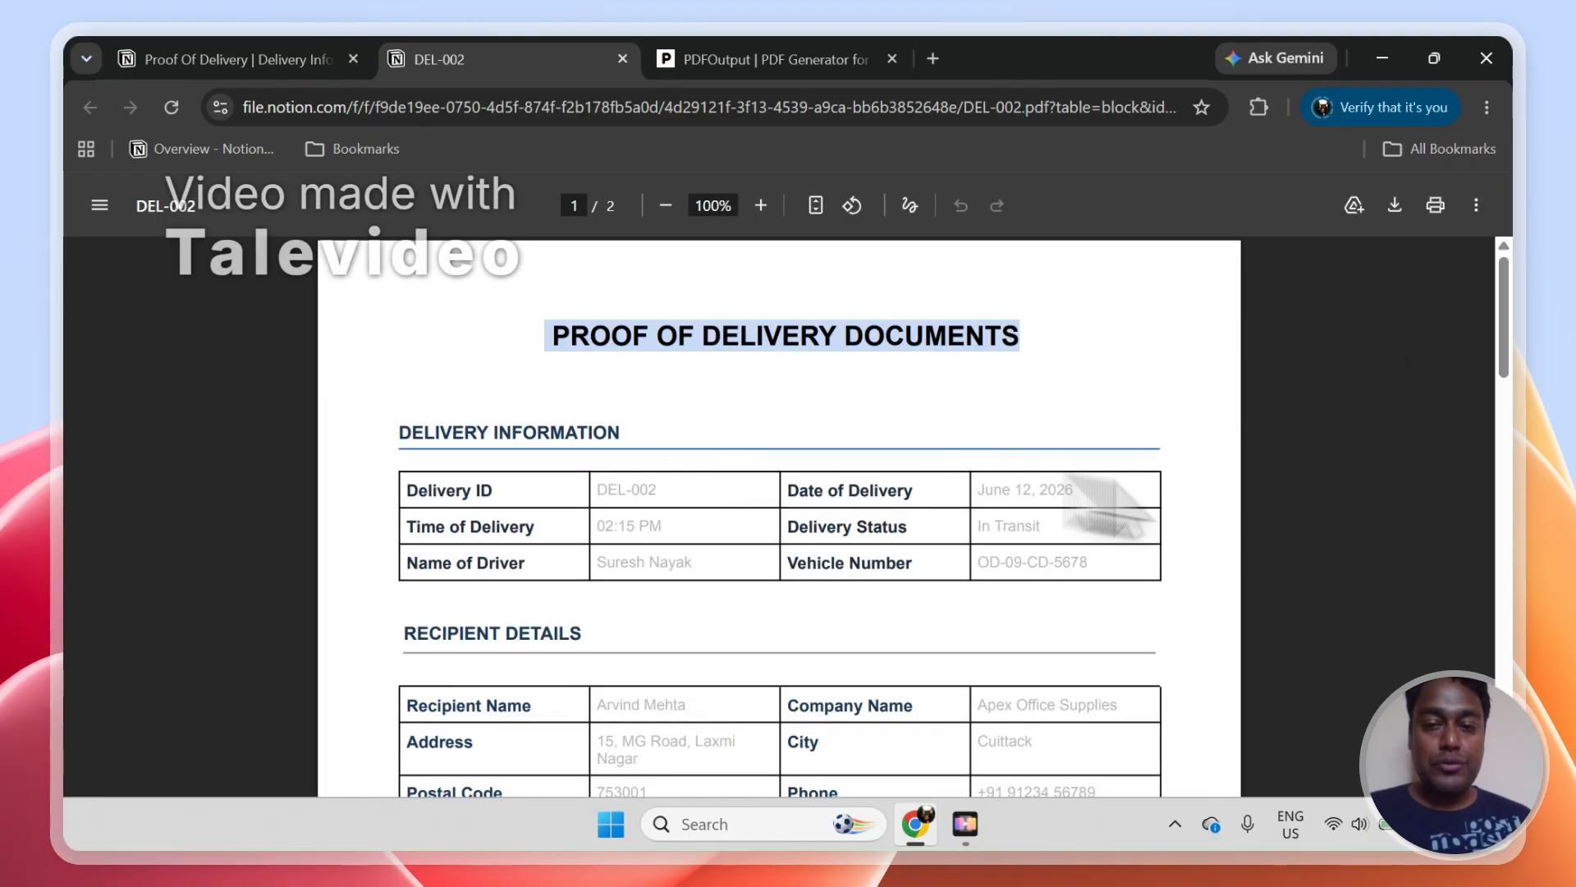
{"action": "mouse_move", "coordinate": [1505, 362]}
{"action": "left_mouse_down"}
{"action": "mouse_move", "coordinate": [1515, 553]}
{"action": "mouse_move", "coordinate": [1514, 369]}
{"action": "left_mouse_up"}
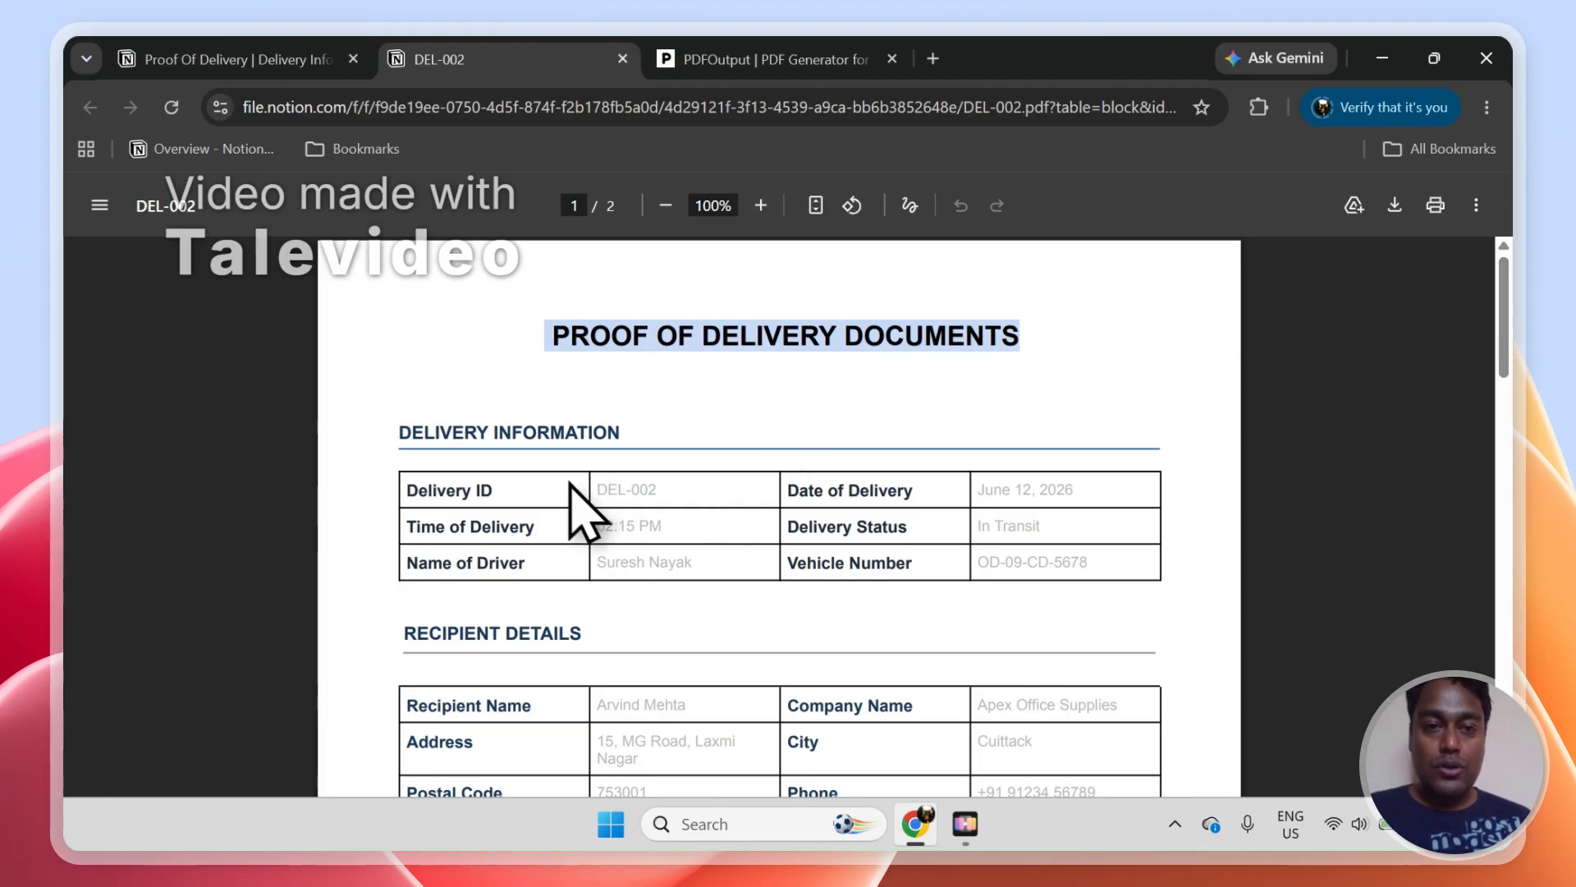
Open the Office Laptop Shipment record's generated PDF from Notion, review its delivery and recipient details, and return to the database
{"action": "left_click", "coordinate": [275, 59]}
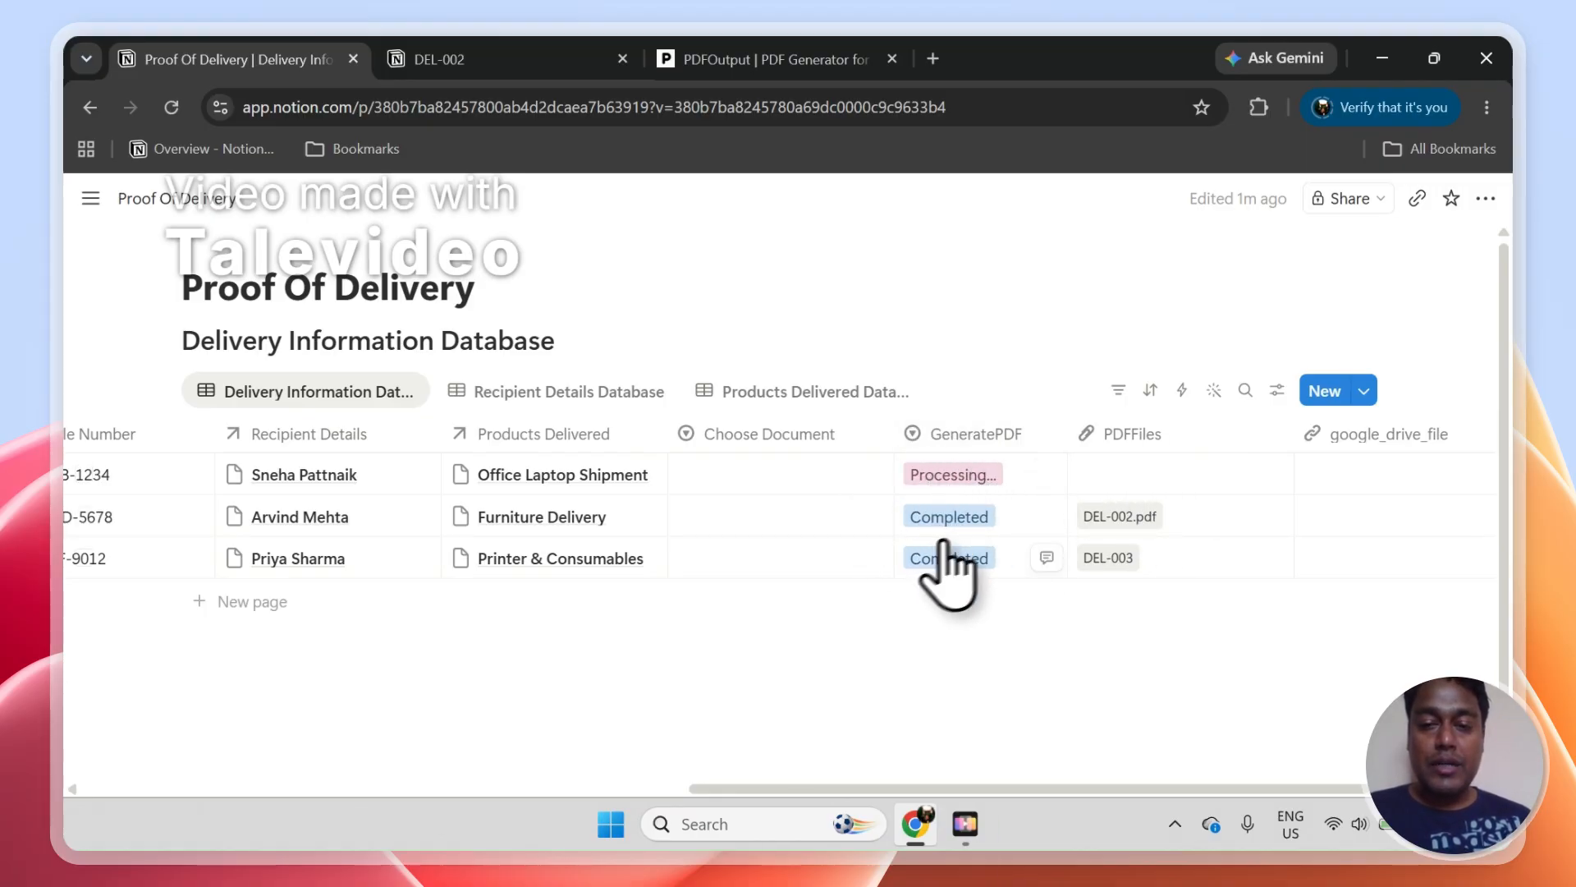
{"action": "left_click", "coordinate": [1147, 474]}
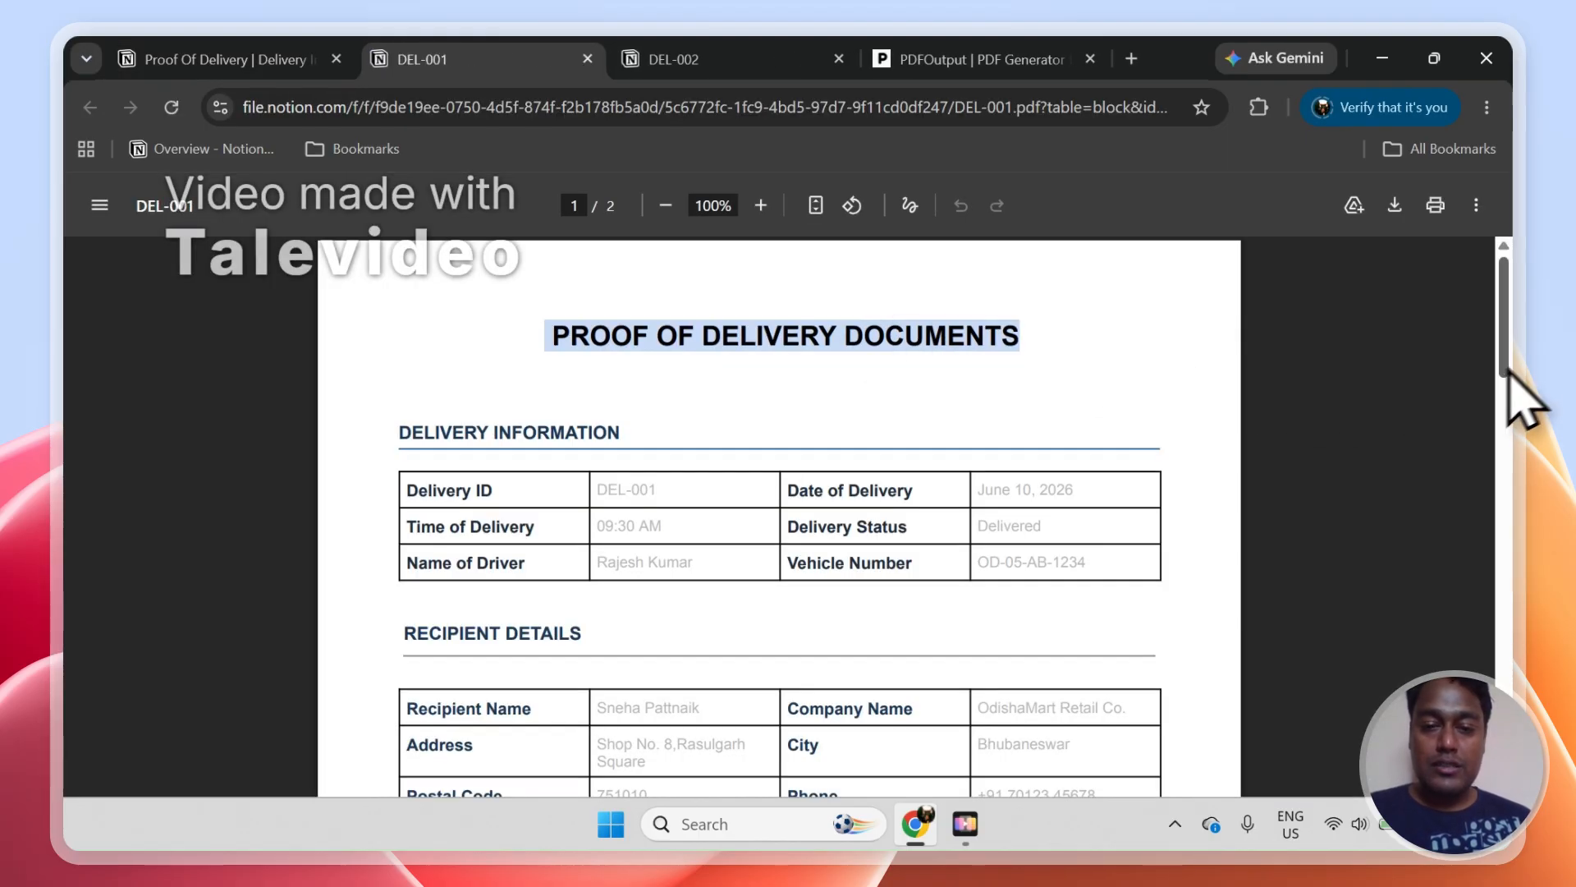
{"action": "mouse_move", "coordinate": [1509, 369]}
{"action": "left_mouse_down"}
{"action": "mouse_move", "coordinate": [1515, 584]}
{"action": "mouse_move", "coordinate": [1507, 377]}
{"action": "left_mouse_up"}
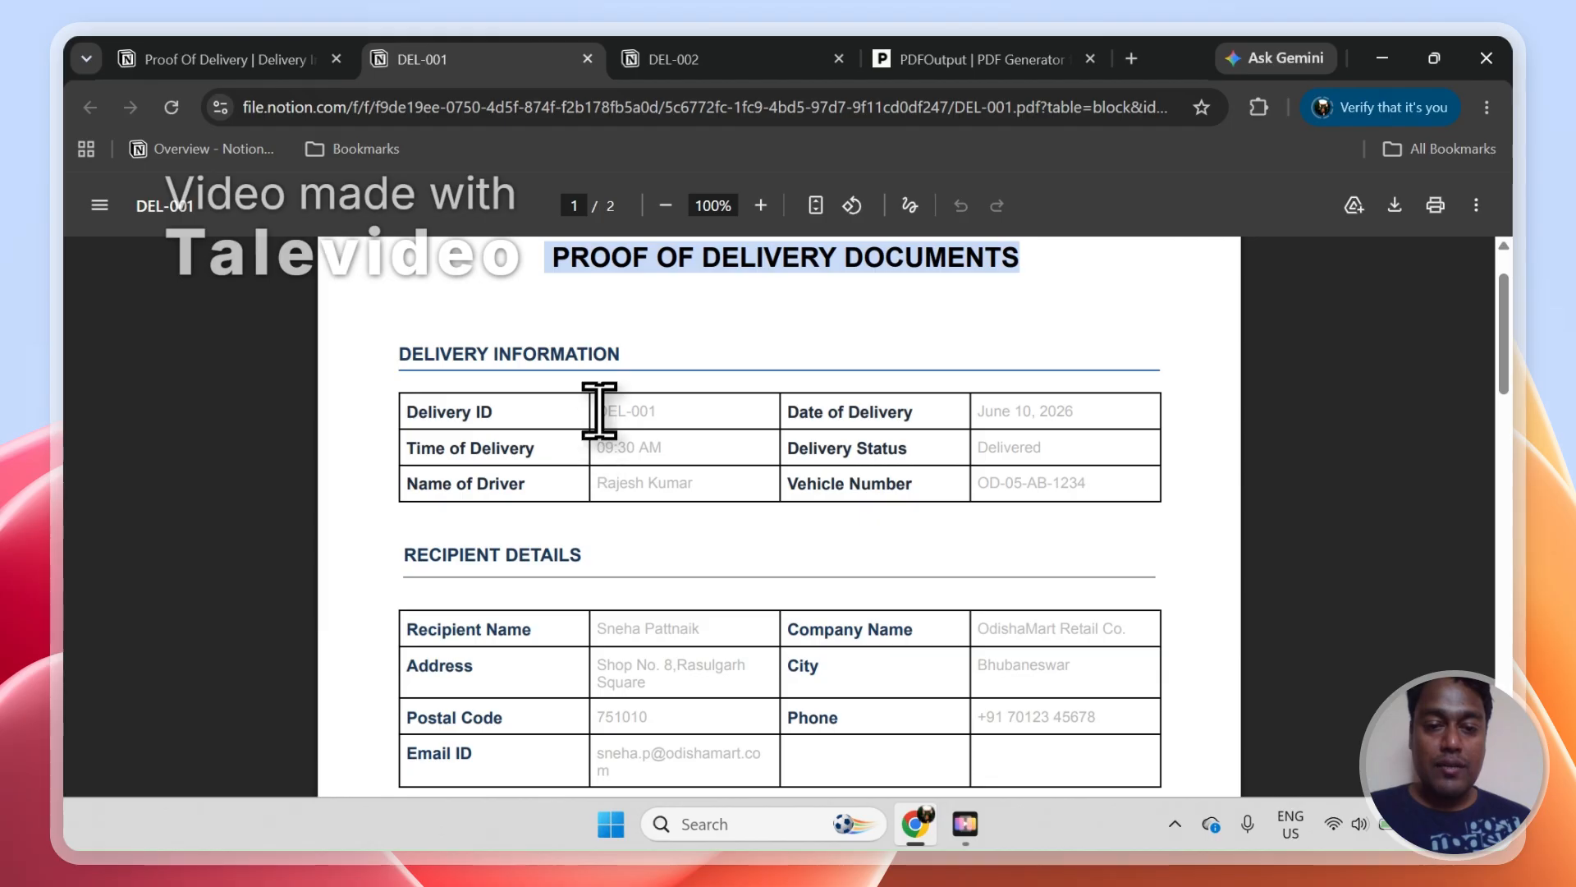
{"action": "left_click_drag", "start_coordinate": [599, 410], "coordinate": [1035, 727]}
{"action": "left_click", "coordinate": [1009, 597]}
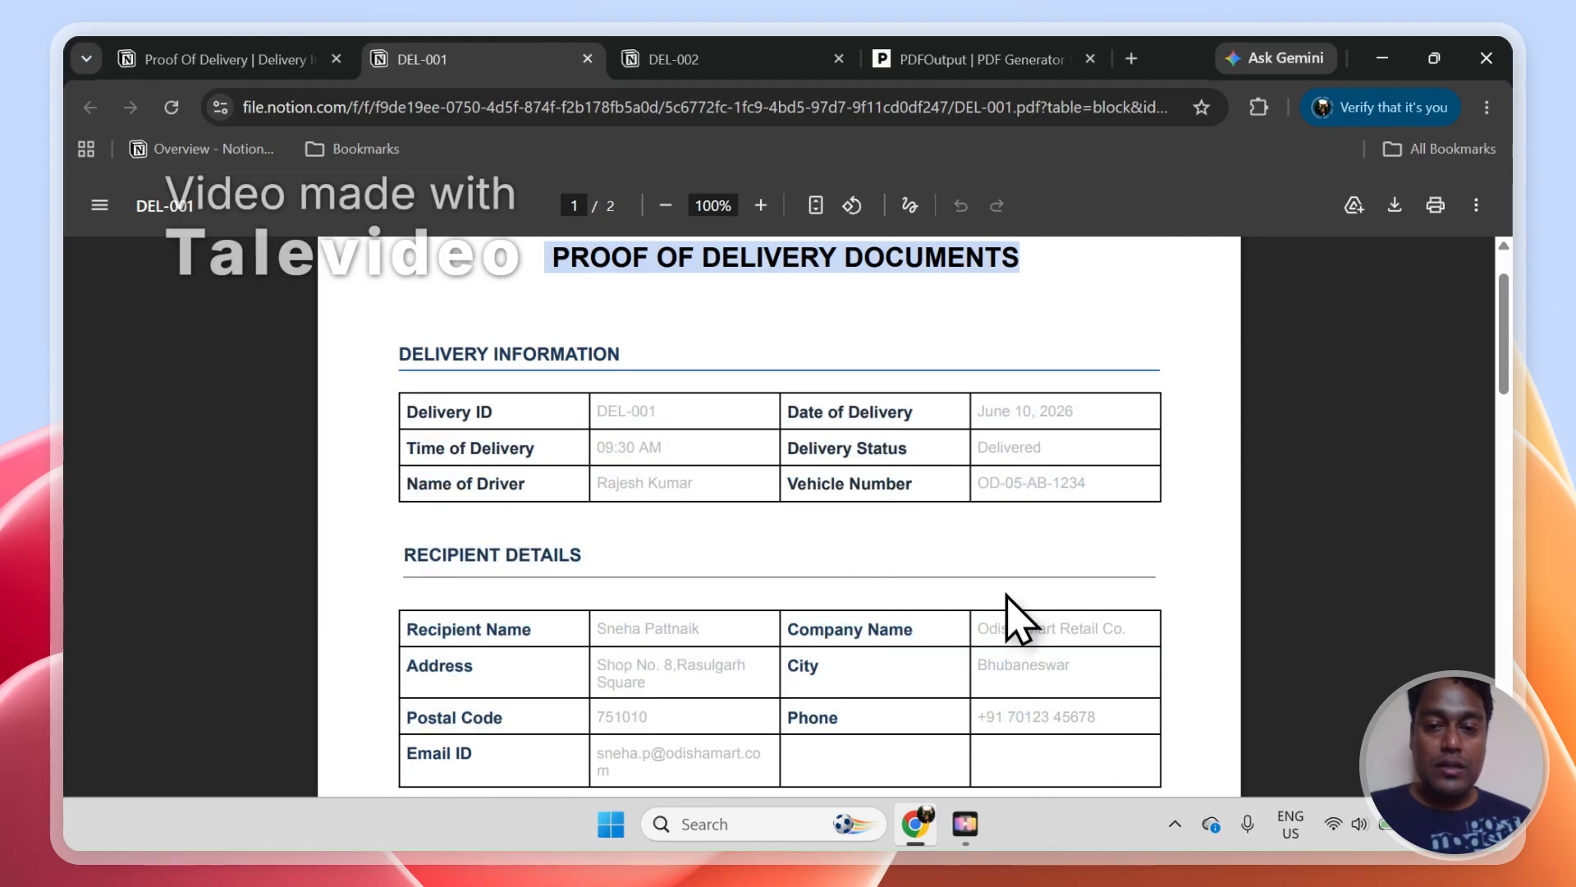
{"action": "left_click_drag", "start_coordinate": [1512, 345], "coordinate": [1513, 294]}
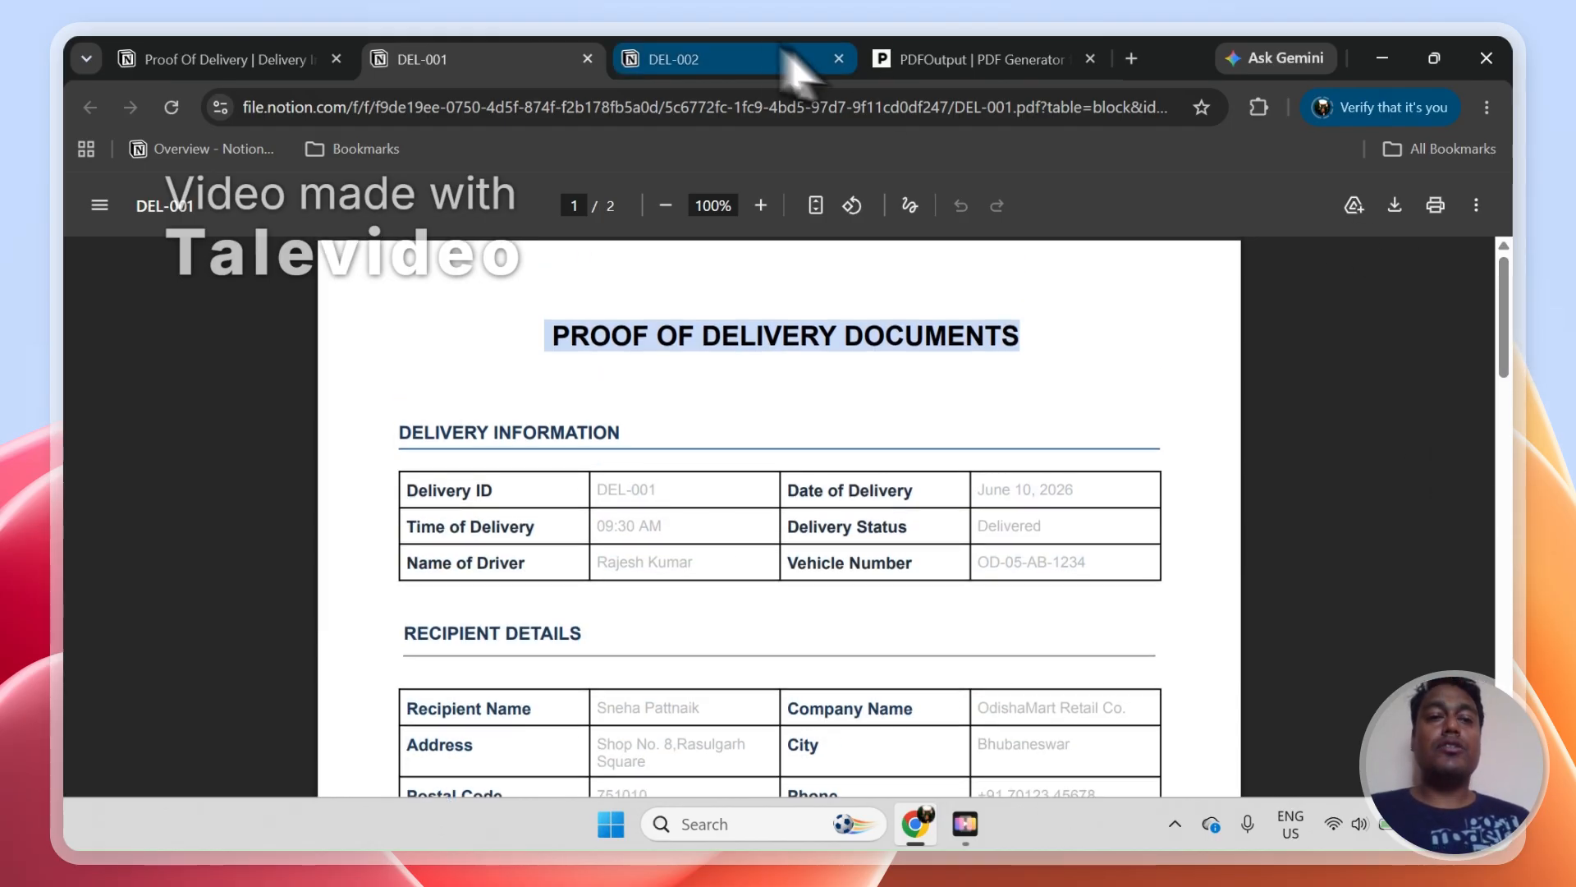
{"action": "left_click", "coordinate": [271, 59]}
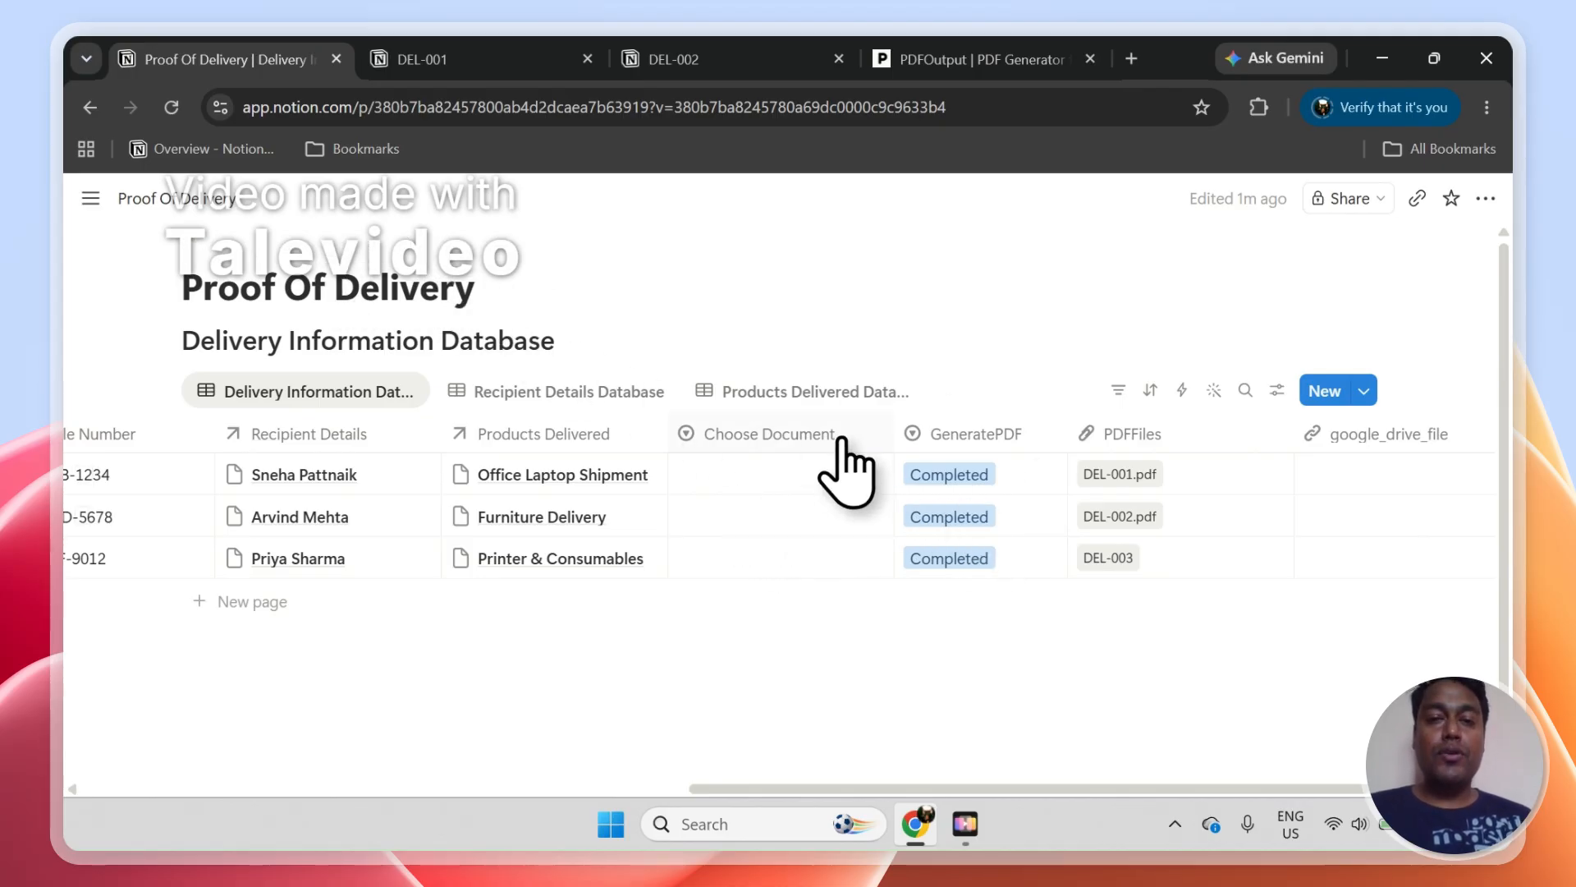
{"action": "left_click", "coordinate": [642, 138]}
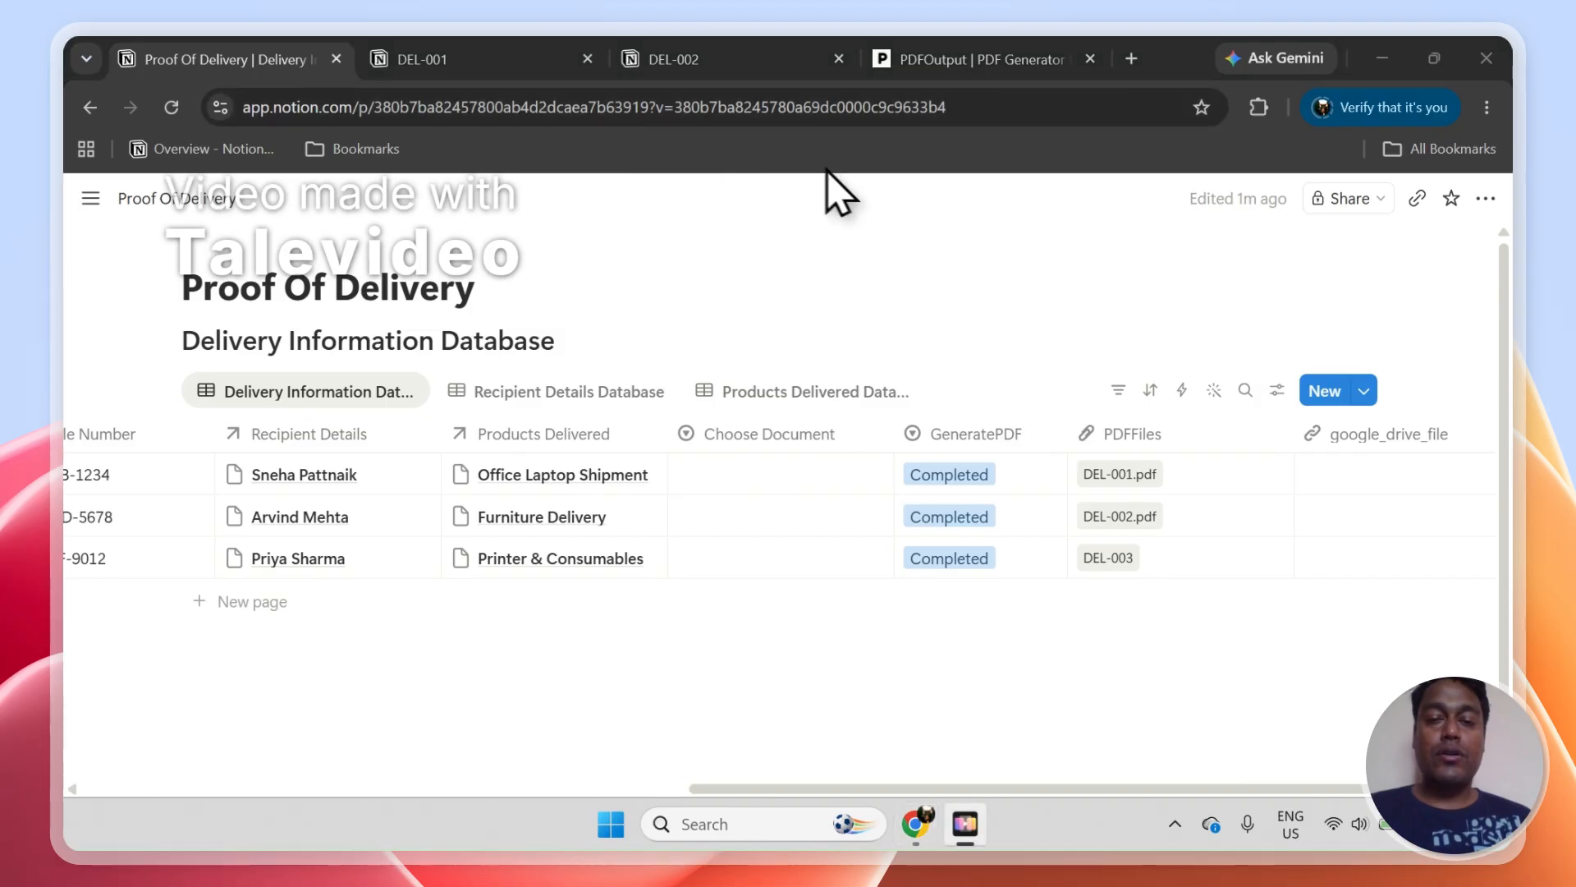